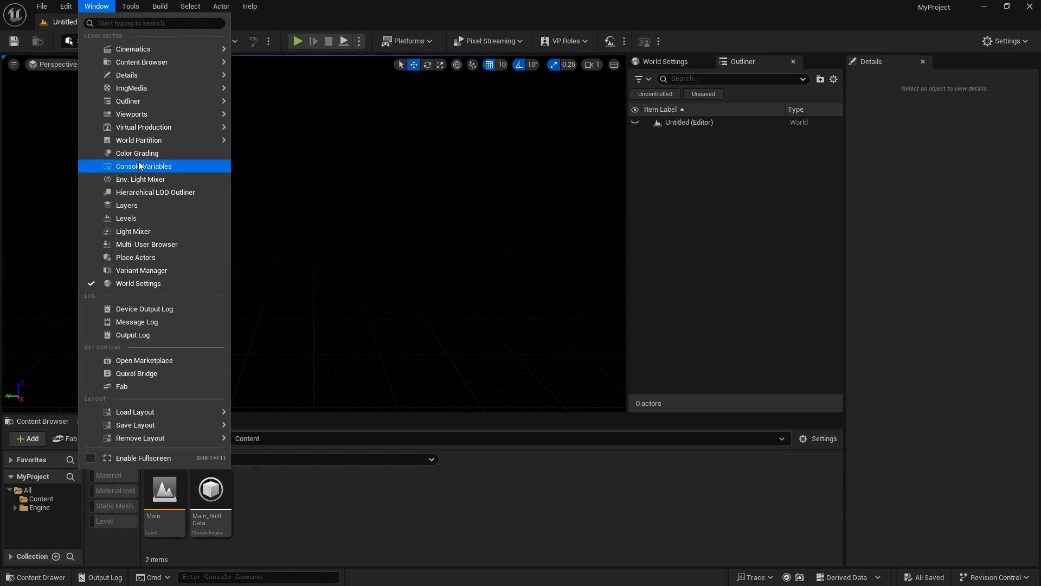
- Add a sky light, directional light, sky atmosphere, volumetric cloud and exponential height fog through the environment light mixer
{"action": "left_click", "coordinate": [140, 179]}
{"action": "left_click", "coordinate": [328, 123]}
{"action": "left_click", "coordinate": [328, 123]}
{"action": "left_click", "coordinate": [329, 122]}
{"action": "left_click", "coordinate": [328, 123]}
{"action": "left_click", "coordinate": [329, 123]}
{"action": "left_click", "coordinate": [667, 98]}
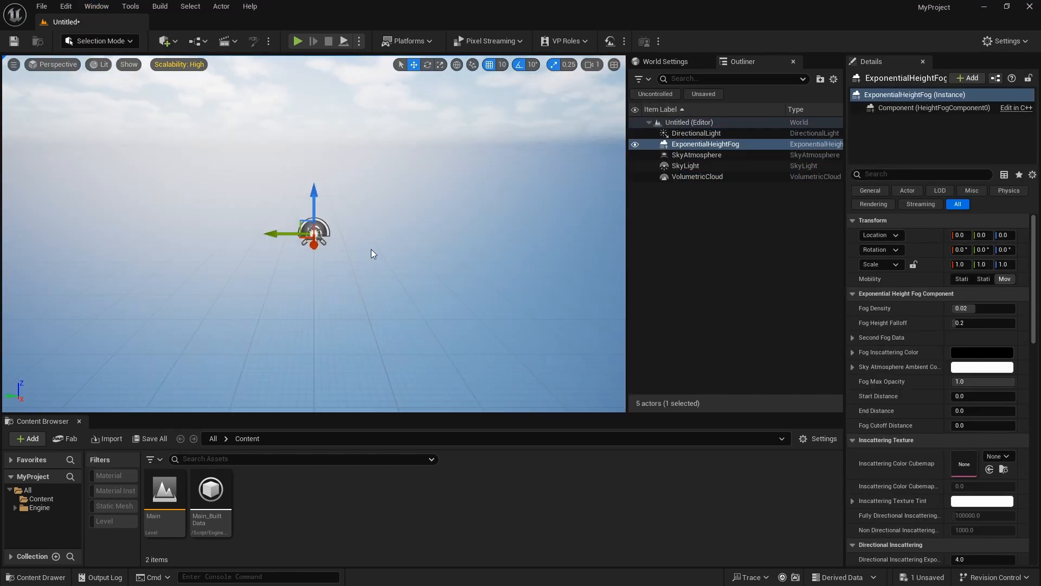
- Create a new landscape with 1 × 1 components and return to selection mode
{"action": "left_click", "coordinate": [126, 46]}
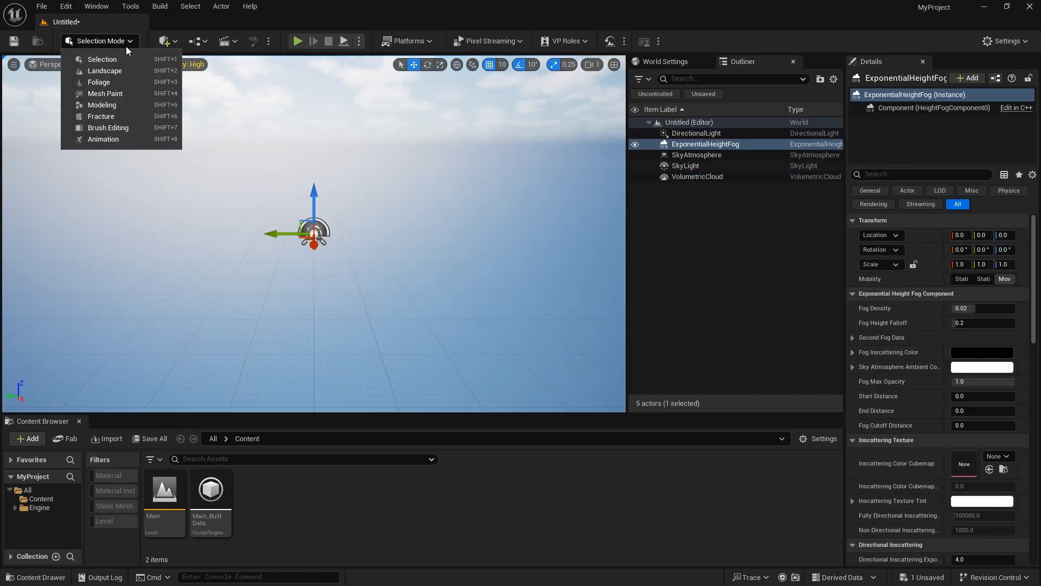
{"action": "left_click", "coordinate": [113, 73]}
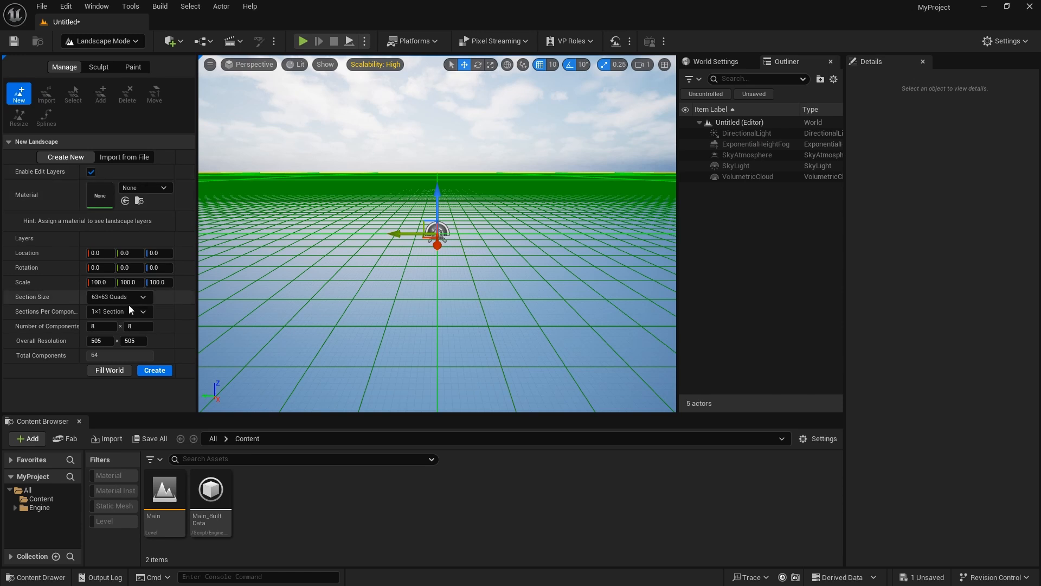
{"action": "left_click", "coordinate": [155, 370]}
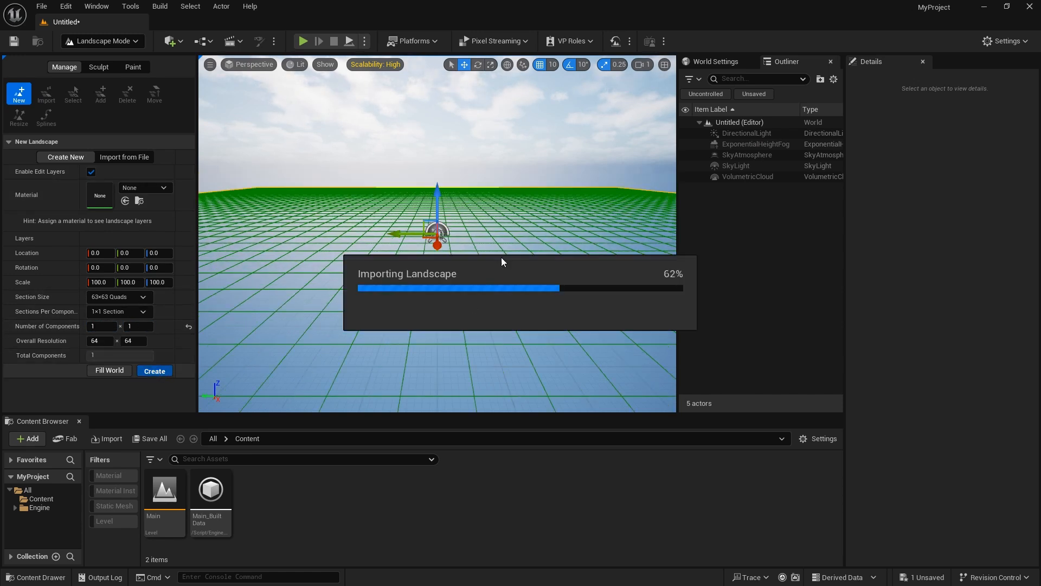
{"action": "mouse_move", "coordinate": [449, 205]}
{"action": "right_mouse_down"}
{"action": "mouse_move", "coordinate": [407, 242]}
{"action": "mouse_move", "coordinate": [379, 190]}
{"action": "mouse_move", "coordinate": [449, 205]}
{"action": "mouse_move", "coordinate": [429, 179]}
{"action": "right_mouse_up"}
{"action": "key", "text": "shift+1"}
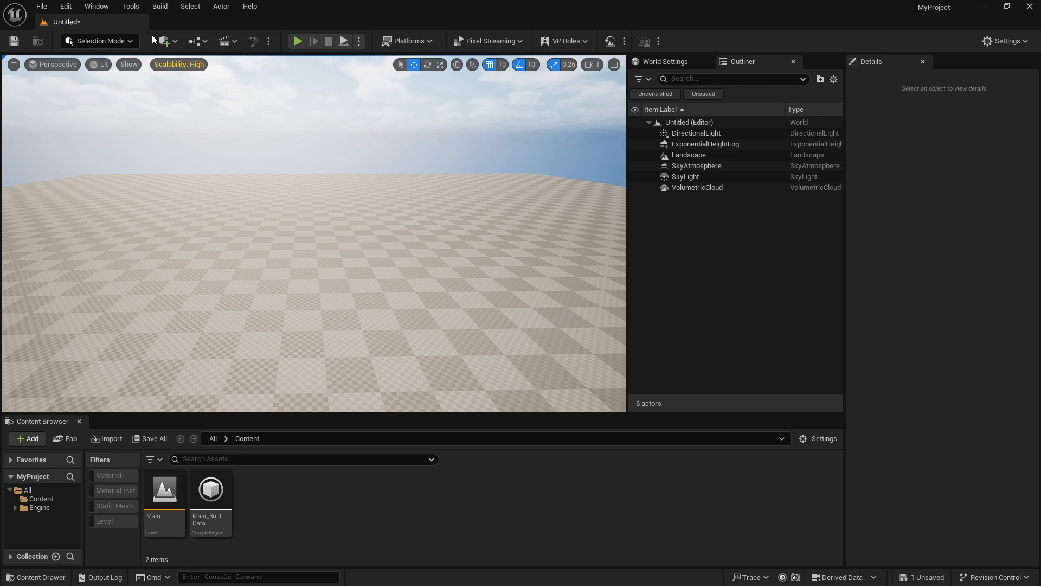
- Open Fab, search for SANDSTONE and filter the results to free products
{"action": "left_click", "coordinate": [98, 6]}
{"action": "left_click", "coordinate": [184, 386]}
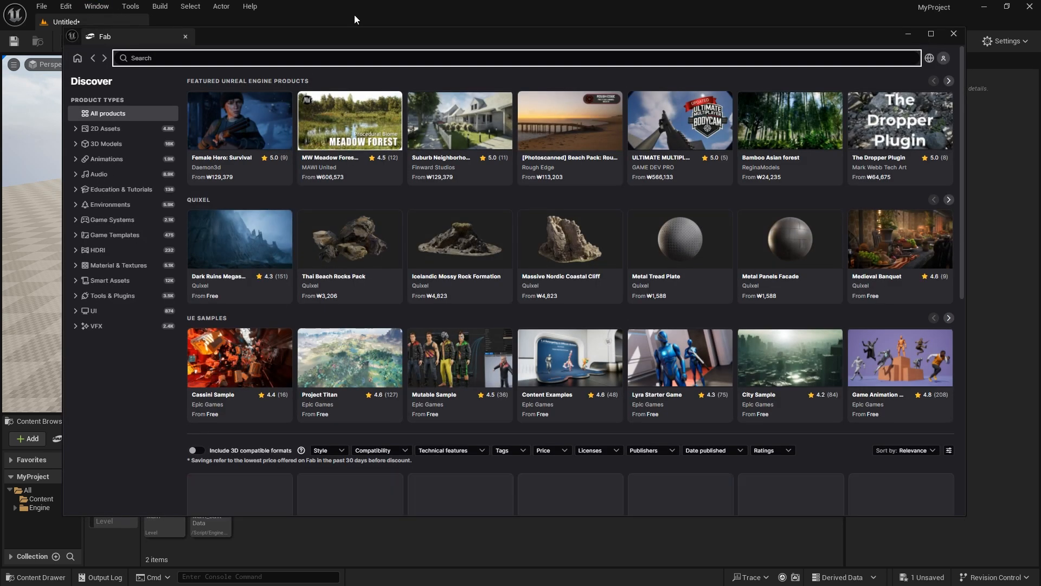
{"action": "type", "text": "SANDSTONE"}
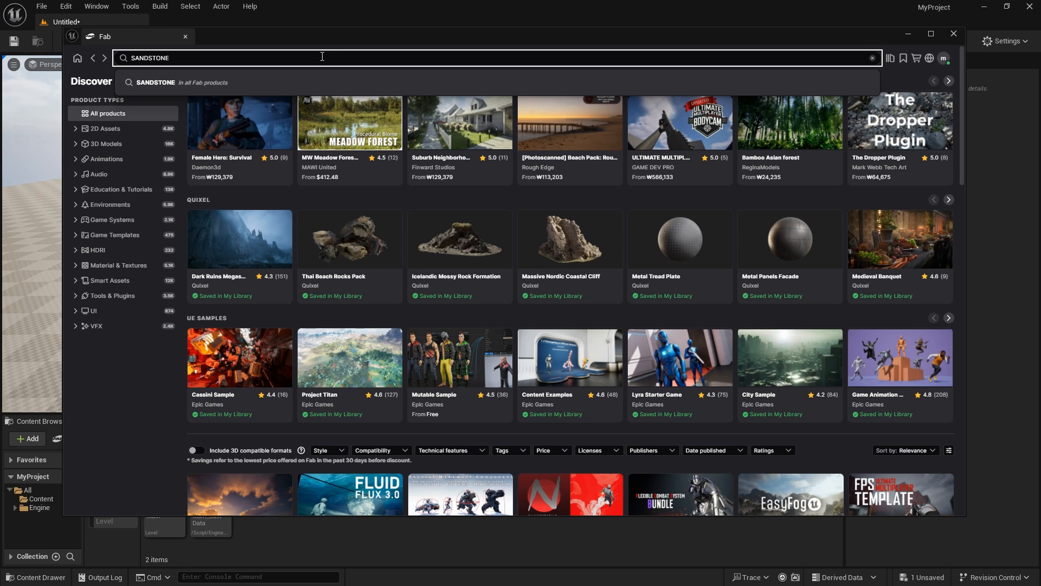
{"action": "key", "text": "Return"}
{"action": "left_click", "coordinate": [544, 102]}
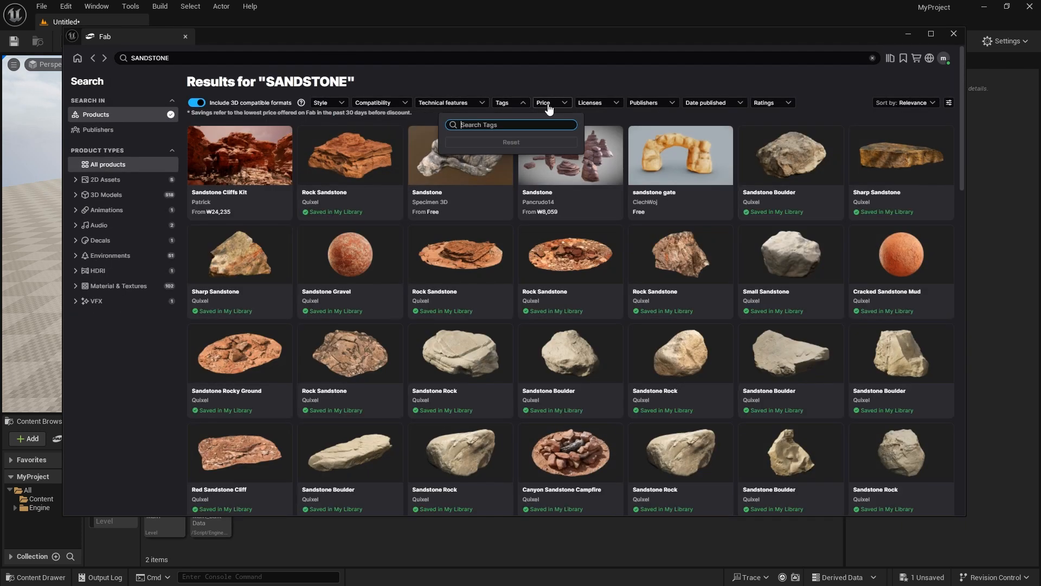
{"action": "left_click", "coordinate": [491, 151]}
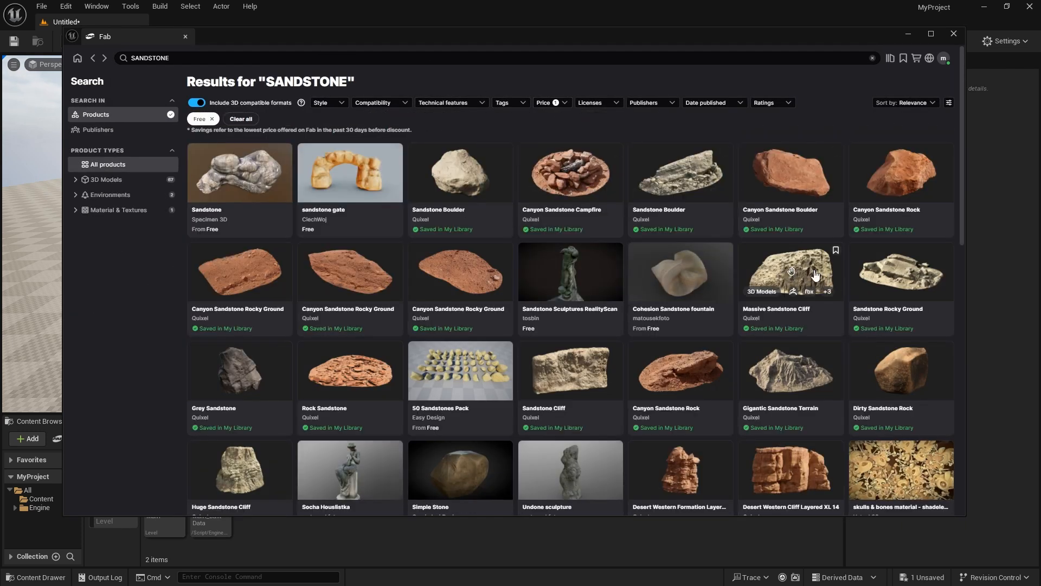
- Add the medium-quality Massive Sandstone Cliff and Sandstone Cliff assets to the project
{"action": "left_click", "coordinate": [821, 281]}
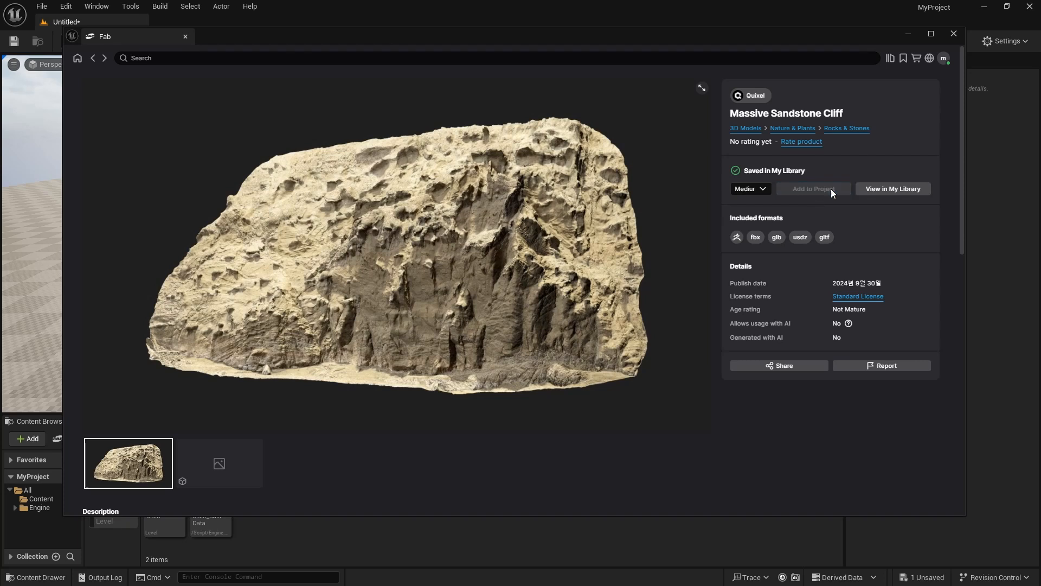
{"action": "left_click", "coordinate": [93, 59]}
{"action": "left_click", "coordinate": [570, 332]}
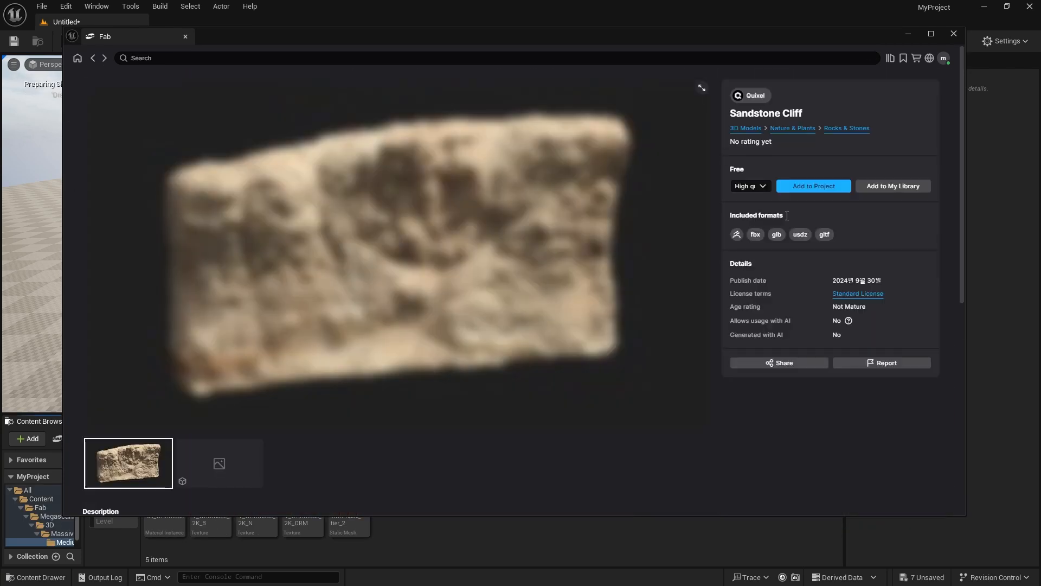
{"action": "left_click", "coordinate": [813, 191]}
{"action": "left_click", "coordinate": [92, 58]}
- Add the medium-quality Gigantic Sandstone Terrain and the layered Sandstone Boulder with surrounding rubble to the project
{"action": "left_click", "coordinate": [814, 321]}
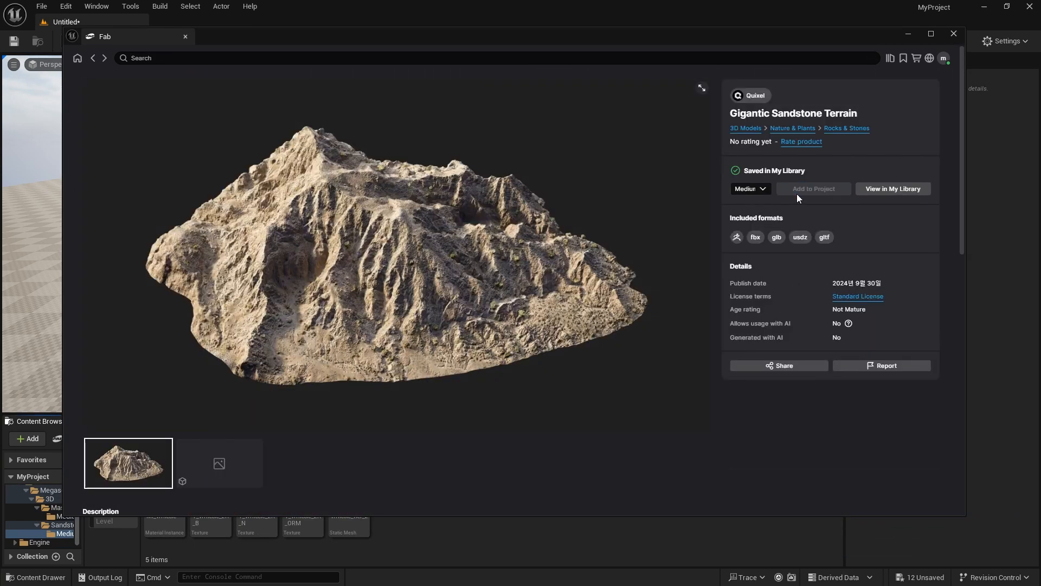
{"action": "left_click", "coordinate": [796, 193]}
{"action": "left_click", "coordinate": [93, 58]}
{"action": "scroll", "coordinate": [363, 418], "scroll_direction": "down", "scroll_amount": 2}
{"action": "scroll", "coordinate": [363, 418], "scroll_direction": "down", "scroll_amount": 5}
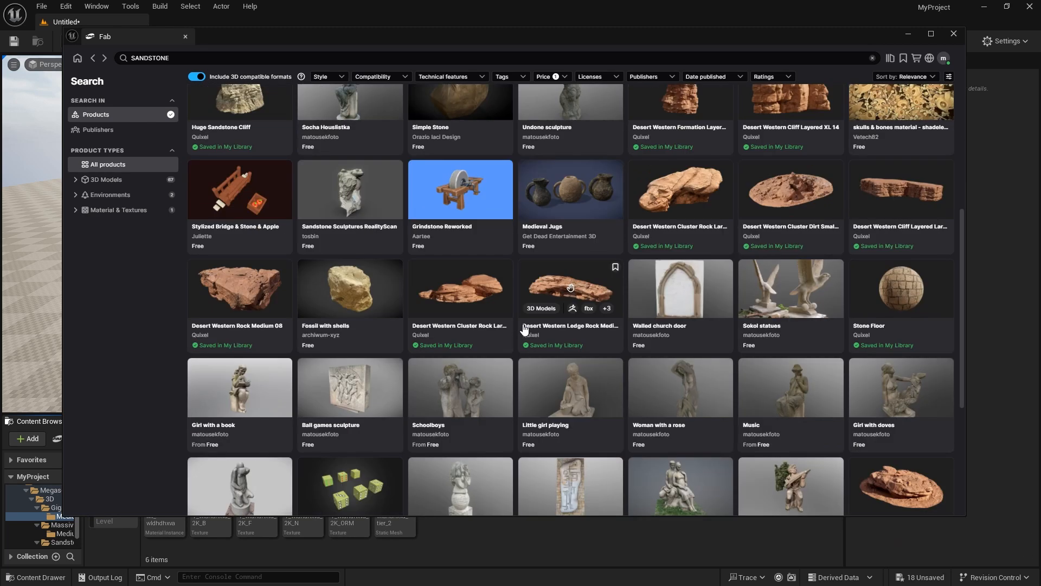
{"action": "scroll", "coordinate": [559, 326], "scroll_direction": "up", "scroll_amount": 3}
{"action": "scroll", "coordinate": [560, 325], "scroll_direction": "up", "scroll_amount": 5}
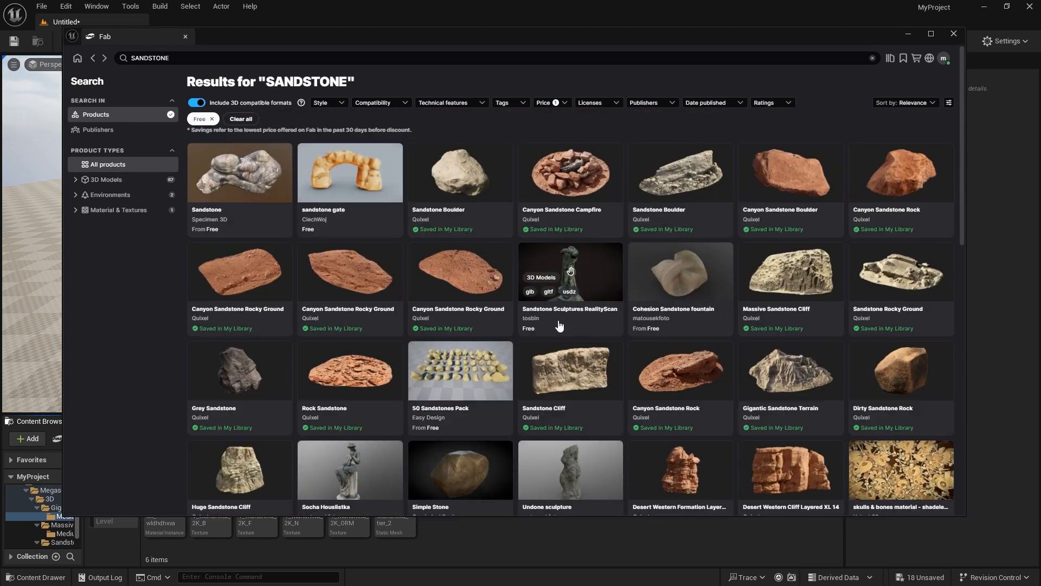
{"action": "left_click", "coordinate": [661, 167]}
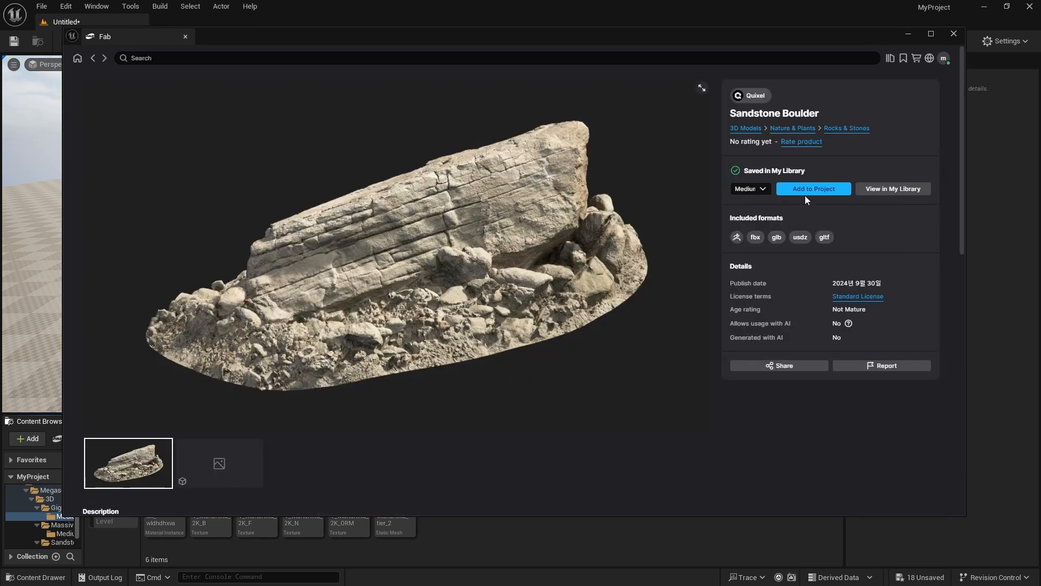
{"action": "left_click", "coordinate": [94, 59]}
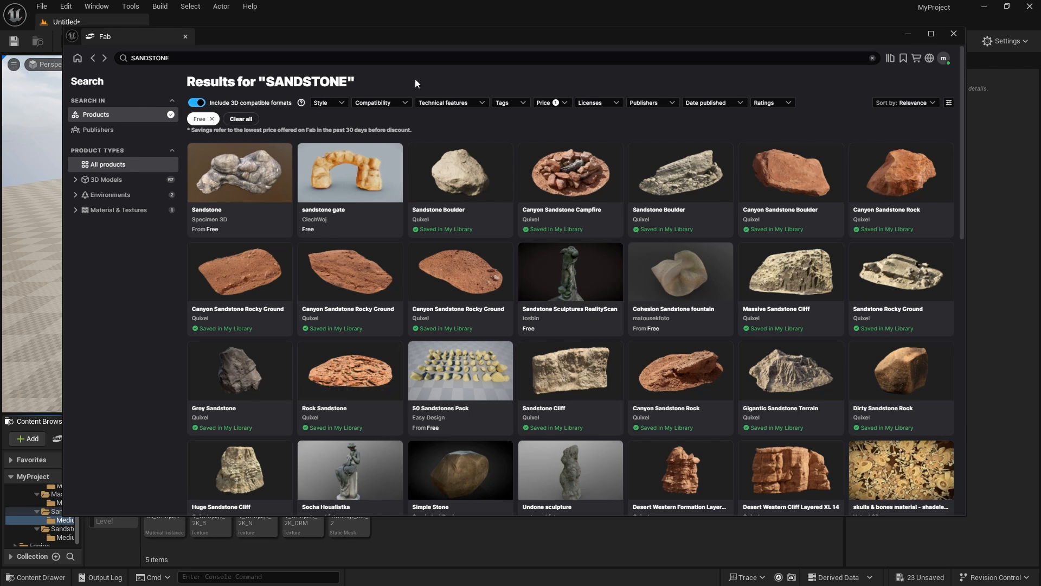
- Close the Fab window to return to the level
{"action": "left_click_drag", "start_coordinate": [417, 40], "coordinate": [389, 82]}
{"action": "left_click_drag", "start_coordinate": [35, 70], "coordinate": [131, 170]}
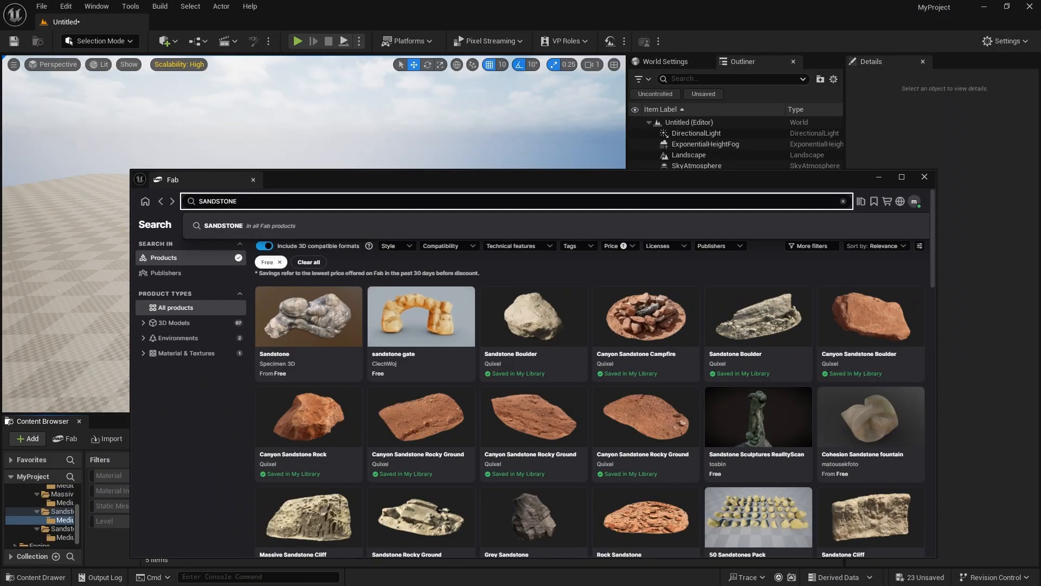
{"action": "left_click_drag", "start_coordinate": [407, 179], "coordinate": [378, 10]}
{"action": "left_click", "coordinate": [896, 9]}
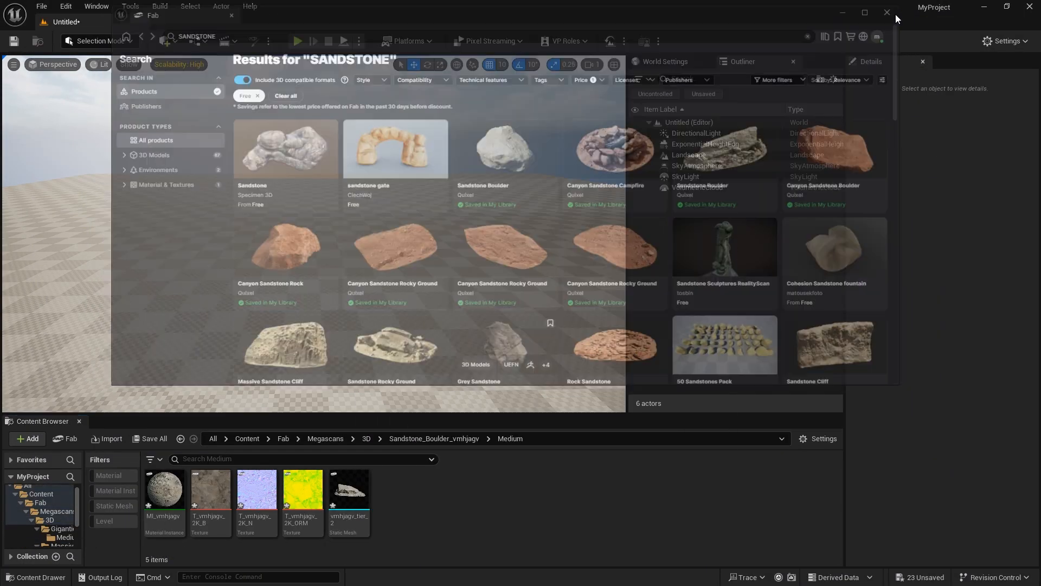
- Place the Sandstone Cliff, Sandstone Boulder, Massive Sandstone Cliff and Gigantic Sandstone Terrain meshes in the level
{"action": "left_click", "coordinate": [66, 519]}
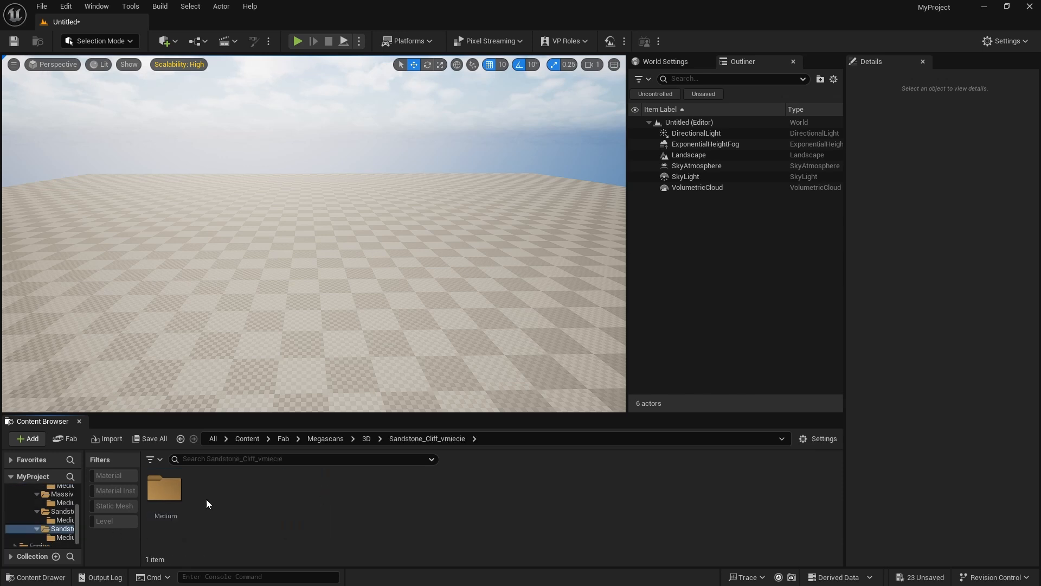
{"action": "double_click", "coordinate": [167, 492]}
{"action": "left_click_drag", "start_coordinate": [349, 491], "coordinate": [288, 333]}
{"action": "left_click", "coordinate": [64, 519]}
{"action": "right_click_drag", "start_coordinate": [293, 244], "coordinate": [380, 247]}
{"action": "left_click_drag", "start_coordinate": [349, 491], "coordinate": [434, 203]}
{"action": "left_click", "coordinate": [64, 503]}
{"action": "scroll", "coordinate": [65, 514], "scroll_direction": "up", "scroll_amount": 1}
{"action": "left_click", "coordinate": [64, 503]}
{"action": "left_click_drag", "start_coordinate": [396, 491], "coordinate": [429, 216]}
{"action": "scroll", "coordinate": [286, 197], "scroll_direction": "up", "scroll_amount": 1}
{"action": "right_click_drag", "start_coordinate": [307, 200], "coordinate": [320, 217]}
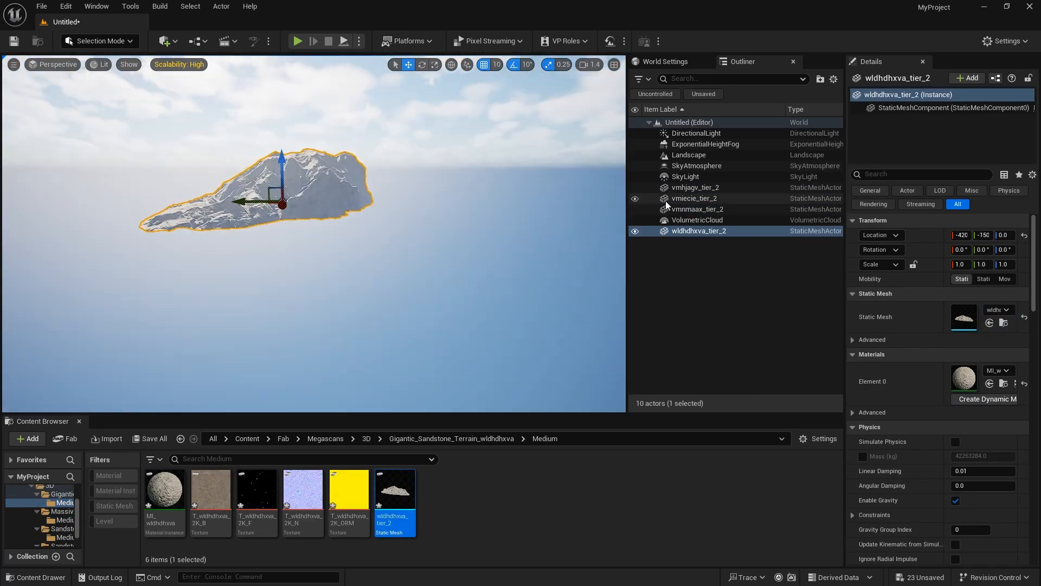
- Set the Gigantic Sandstone Terrain mesh to a locked uniform scale of 0.1
{"action": "double_click", "coordinate": [670, 209]}
{"action": "left_click", "coordinate": [349, 132]}
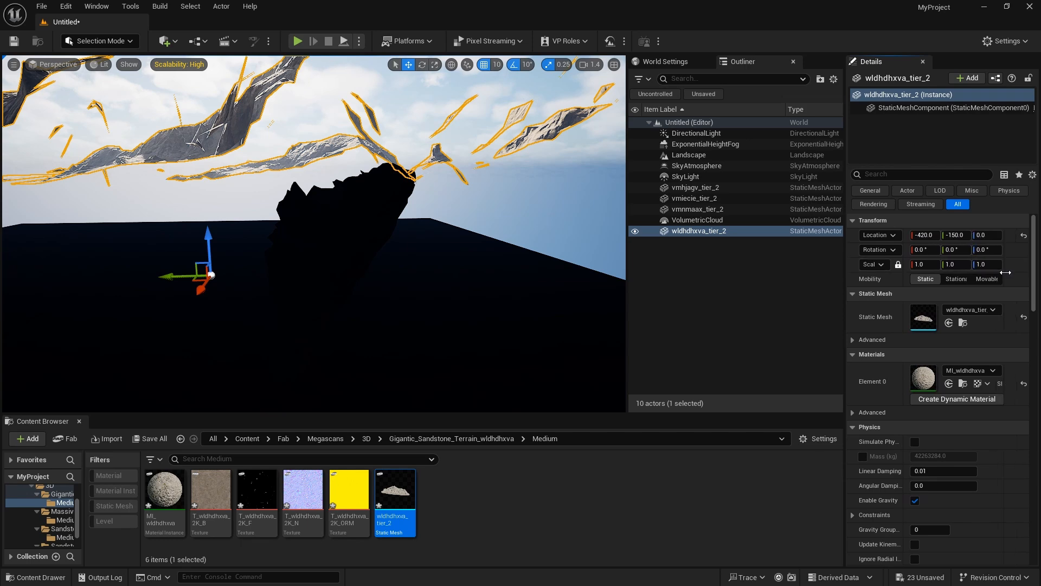
{"action": "left_click_drag", "start_coordinate": [1006, 273], "coordinate": [1015, 267]}
{"action": "left_click", "coordinate": [930, 264]}
{"action": "type", "text": "0.1"}
{"action": "key", "text": "Return"}
{"action": "right_click_drag", "start_coordinate": [347, 250], "coordinate": [290, 293]}
- Set the small sandstone boulder's uniform scale to 2
{"action": "left_click", "coordinate": [283, 332]}
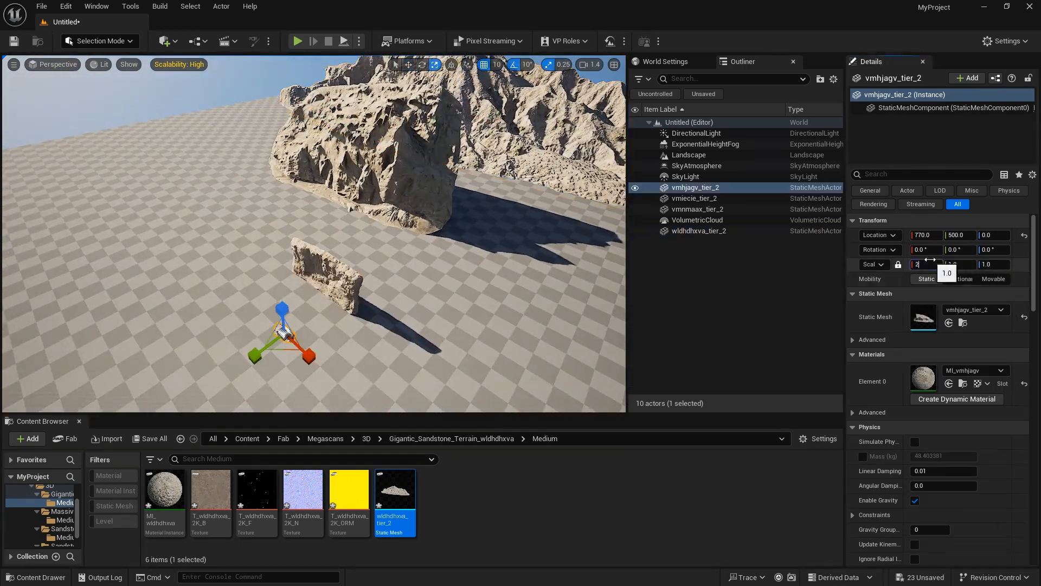
{"action": "left_click", "coordinate": [371, 345]}
{"action": "right_click_drag", "start_coordinate": [371, 345], "coordinate": [369, 325]}
- Reposition the massive cliff and enlarge the smaller sandstone cliff slab beside it
{"action": "left_click", "coordinate": [347, 157]}
{"action": "left_click_drag", "start_coordinate": [320, 184], "coordinate": [233, 230]}
{"action": "left_click", "coordinate": [332, 274]}
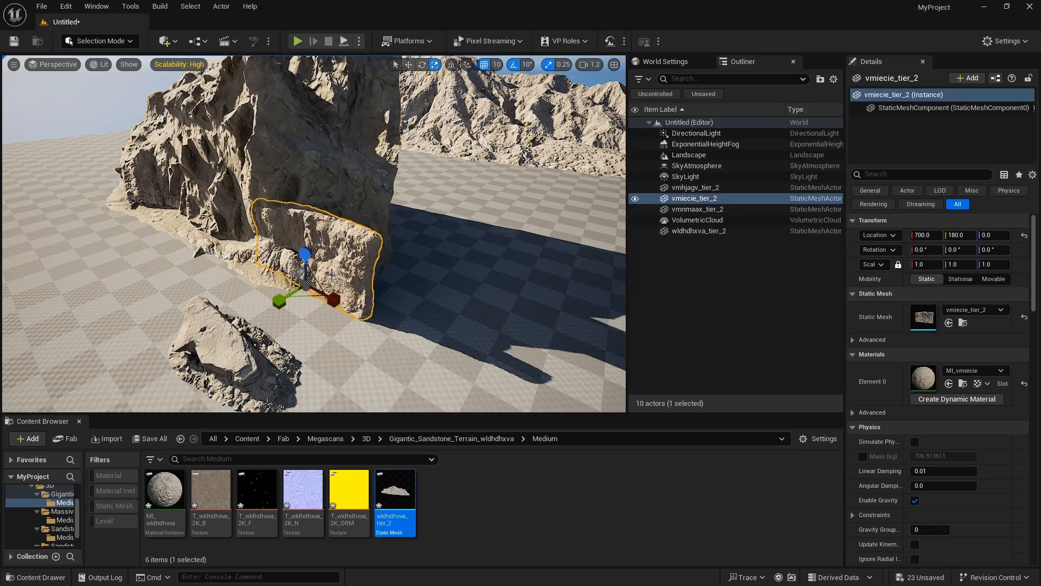
{"action": "left_click_drag", "start_coordinate": [305, 284], "coordinate": [336, 261]}
{"action": "right_click_drag", "start_coordinate": [336, 260], "coordinate": [295, 239]}
- Move the gigantic terrain mesh behind the cliffs and undo the last move
{"action": "left_click", "coordinate": [295, 235]}
{"action": "key", "text": "w"}
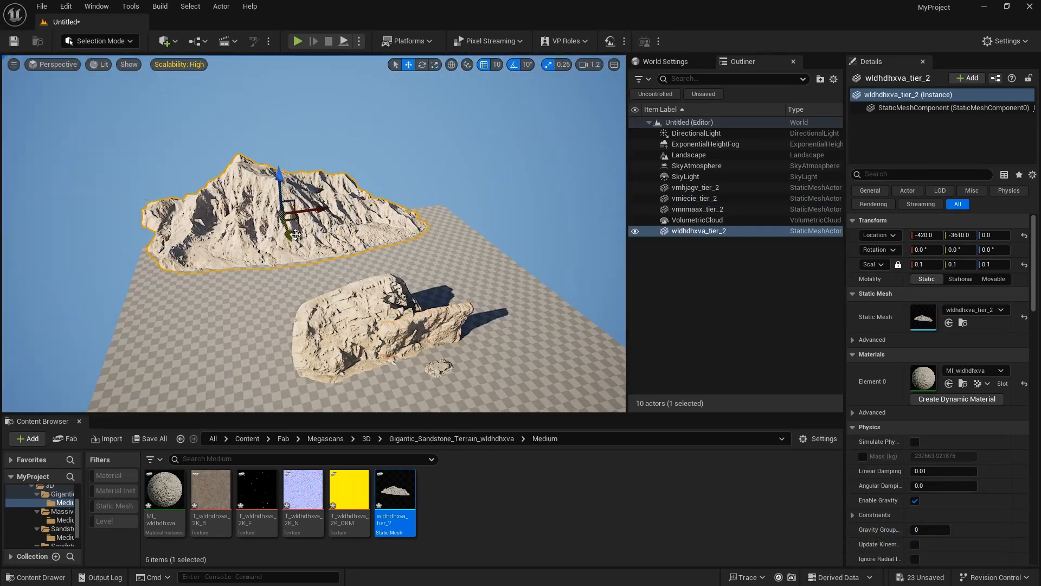
{"action": "left_click_drag", "start_coordinate": [299, 264], "coordinate": [289, 265]}
{"action": "key", "text": "ctrl+z"}
- Move the massive cliff in front of the mountain, at about X -500, Y 40
{"action": "left_click", "coordinate": [380, 325]}
{"action": "right_click_drag", "start_coordinate": [380, 325], "coordinate": [391, 320]}
{"action": "left_click_drag", "start_coordinate": [394, 320], "coordinate": [244, 282]}
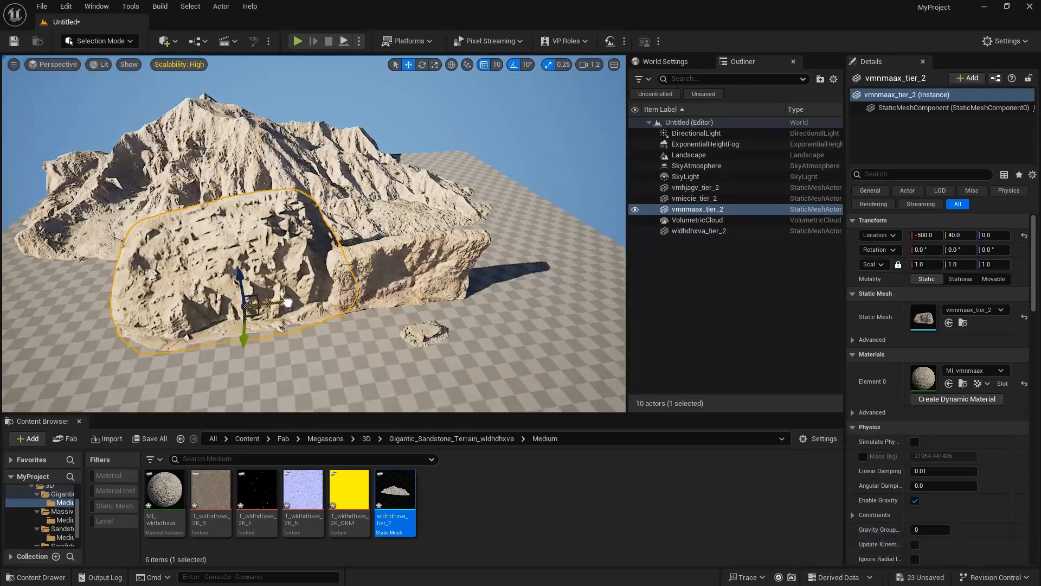
- Enlarge the sandstone cliff slab to a uniform scale of 4 and raise it on top of the massive cliff
{"action": "left_click", "coordinate": [403, 287]}
{"action": "key", "text": "r"}
{"action": "left_click_drag", "start_coordinate": [400, 302], "coordinate": [266, 308]}
{"action": "left_click_drag", "start_coordinate": [237, 342], "coordinate": [234, 369]}
{"action": "left_click_drag", "start_coordinate": [223, 309], "coordinate": [205, 221]}
{"action": "left_click_drag", "start_coordinate": [210, 287], "coordinate": [213, 266]}
- Duplicate the massive cliff to either side, rotating one copy 10° and the other -30° about Z
{"action": "left_click", "coordinate": [270, 314]}
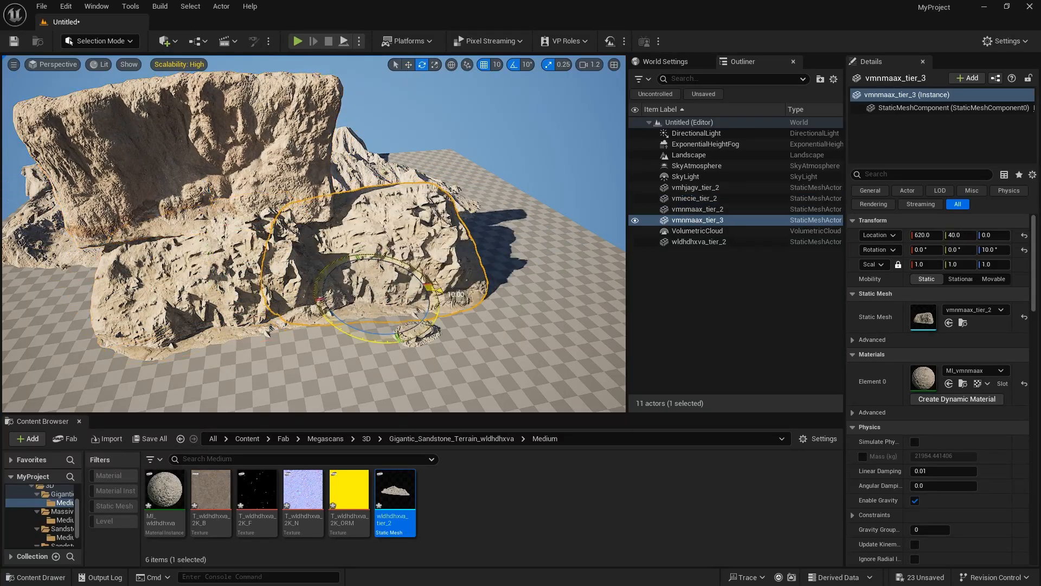
{"action": "right_click_drag", "start_coordinate": [336, 261], "coordinate": [282, 271]}
{"action": "key", "text": "w"}
{"action": "left_click_drag", "start_coordinate": [521, 304], "coordinate": [185, 244], "text": "alt"}
{"action": "key", "text": "e"}
{"action": "key", "text": "w"}
{"action": "left_click_drag", "start_coordinate": [185, 282], "coordinate": [157, 266]}
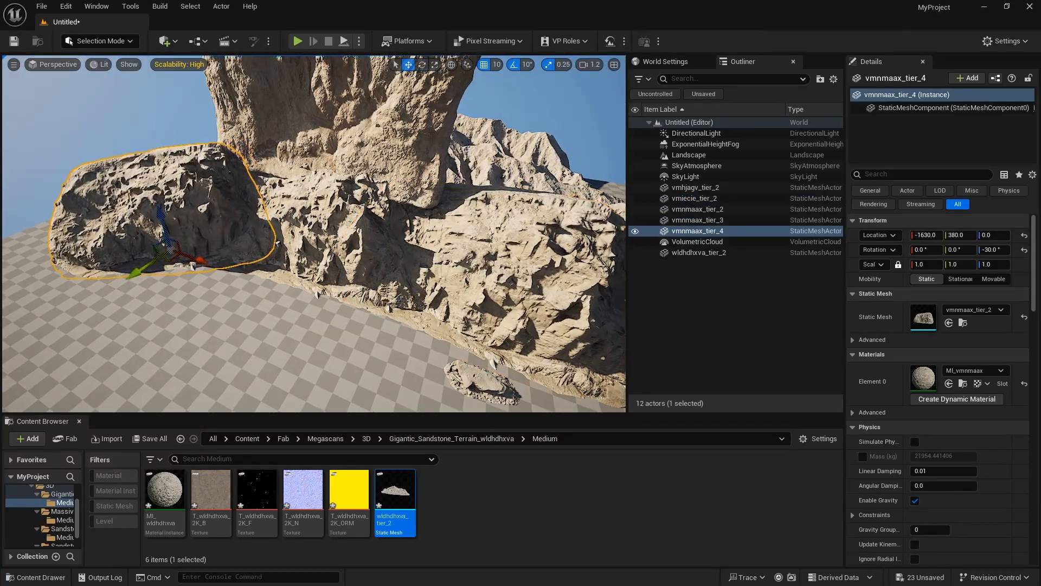
- Scale the boulder to about 16.5, rotate it 30° about Z and place it at the end of the cliff row
{"action": "right_click_drag", "start_coordinate": [364, 205], "coordinate": [412, 206]}
{"action": "left_click", "coordinate": [325, 163]}
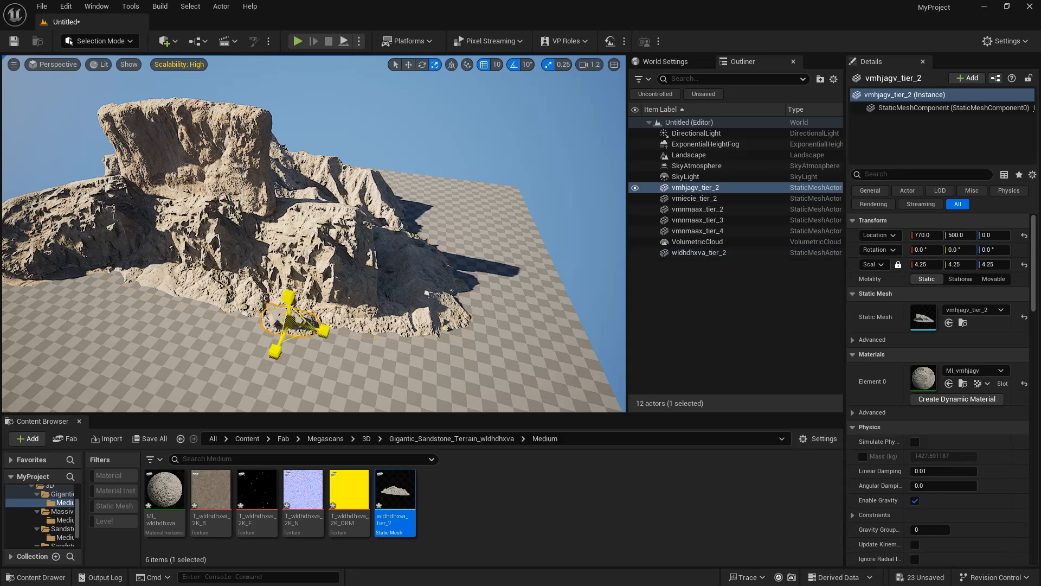
{"action": "left_click_drag", "start_coordinate": [289, 321], "coordinate": [353, 293]}
{"action": "key", "text": "w"}
{"action": "right_click_drag", "start_coordinate": [325, 244], "coordinate": [369, 260]}
{"action": "left_click_drag", "start_coordinate": [285, 251], "coordinate": [405, 293]}
{"action": "key", "text": "e"}
{"action": "key", "text": "w"}
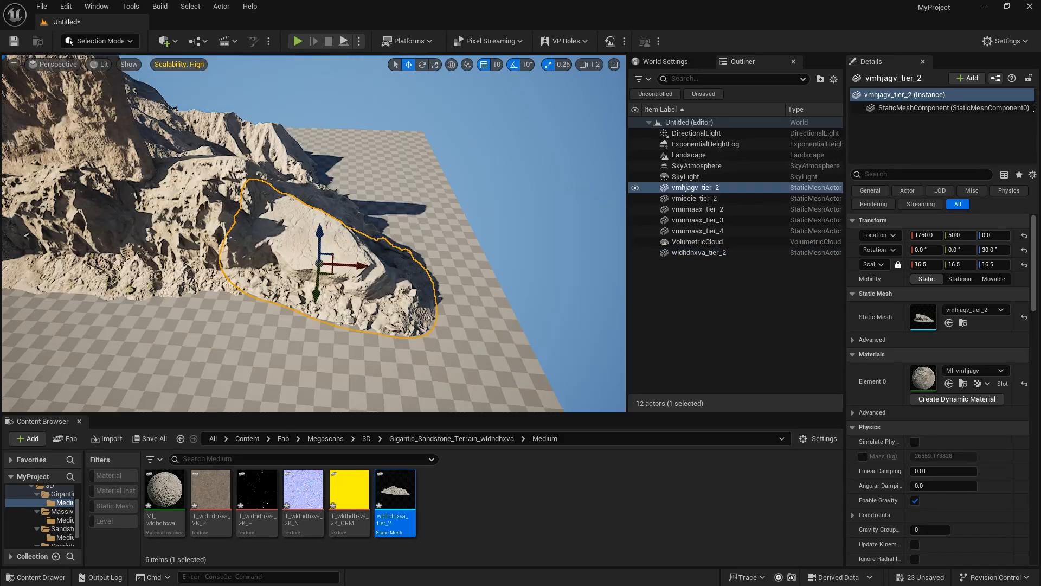
- Duplicate the mountain mesh beside the cliffs and move the enlarged cliff slab away behind the scene
{"action": "right_click_drag", "start_coordinate": [336, 244], "coordinate": [304, 238]}
{"action": "left_click", "coordinate": [368, 201]}
{"action": "left_click_drag", "start_coordinate": [347, 203], "coordinate": [136, 303], "text": "alt"}
{"action": "left_click", "coordinate": [326, 141]}
{"action": "left_click_drag", "start_coordinate": [337, 215], "coordinate": [585, 142]}
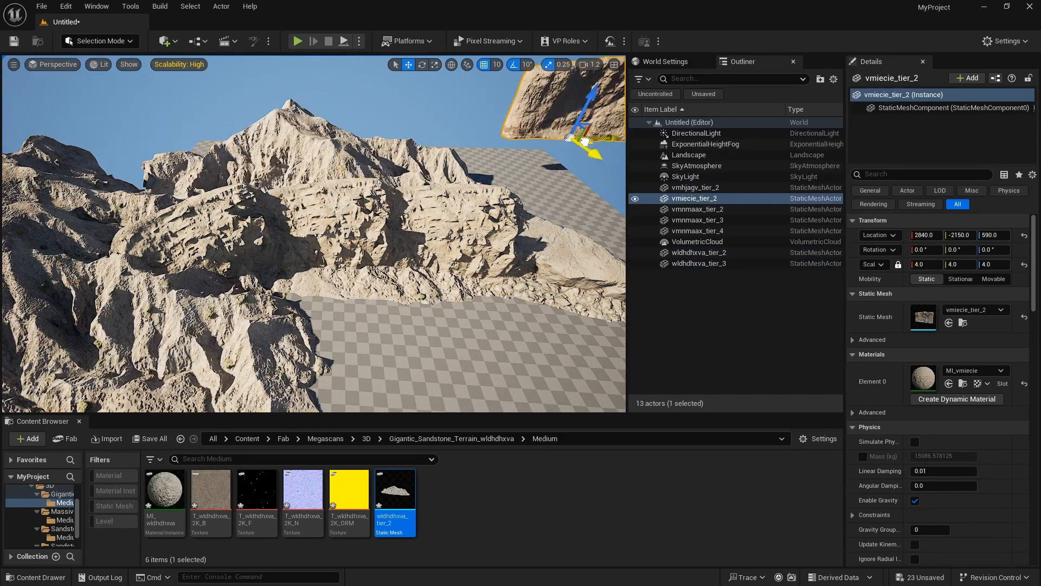
- Tilt and reposition the mountain copy so it towers over the far end of the cliff row
{"action": "right_click_drag", "start_coordinate": [380, 228], "coordinate": [304, 233]}
{"action": "left_click", "coordinate": [295, 222]}
{"action": "key", "text": "e"}
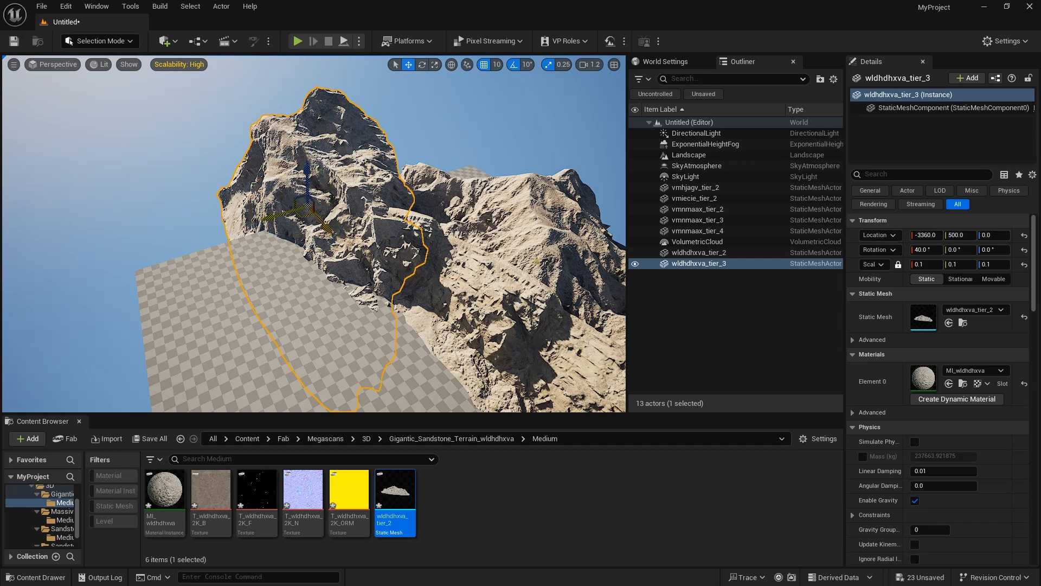
{"action": "left_click_drag", "start_coordinate": [307, 211], "coordinate": [513, 112]}
{"action": "left_click_drag", "start_coordinate": [508, 156], "coordinate": [553, 155]}
{"action": "key", "text": "e"}
{"action": "left_click_drag", "start_coordinate": [481, 137], "coordinate": [443, 151]}
{"action": "key", "text": "w"}
{"action": "key", "text": "e"}
{"action": "mouse_move", "coordinate": [434, 179]}
{"action": "right_mouse_down"}
{"action": "mouse_move", "coordinate": [489, 190]}
{"action": "mouse_move", "coordinate": [434, 185]}
{"action": "right_mouse_up"}
- Duplicate the mountain once more, rotate the copy and move it to extend the rock wall toward the foreground
{"action": "left_click", "coordinate": [392, 230]}
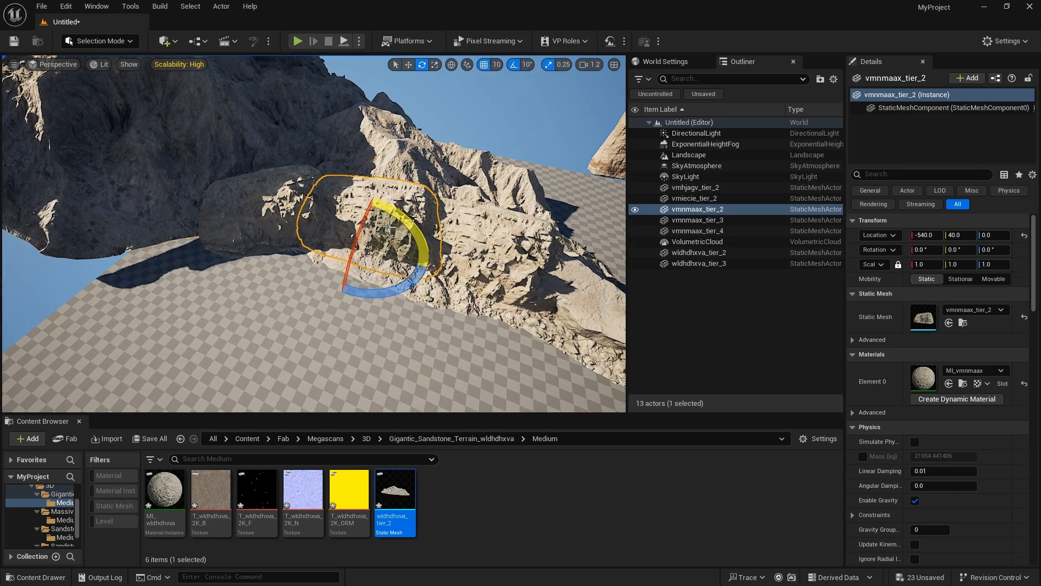
{"action": "left_click", "coordinate": [279, 225]}
{"action": "left_click", "coordinate": [510, 293]}
{"action": "left_click_drag", "start_coordinate": [402, 203], "coordinate": [139, 278], "text": "alt"}
{"action": "key", "text": "e"}
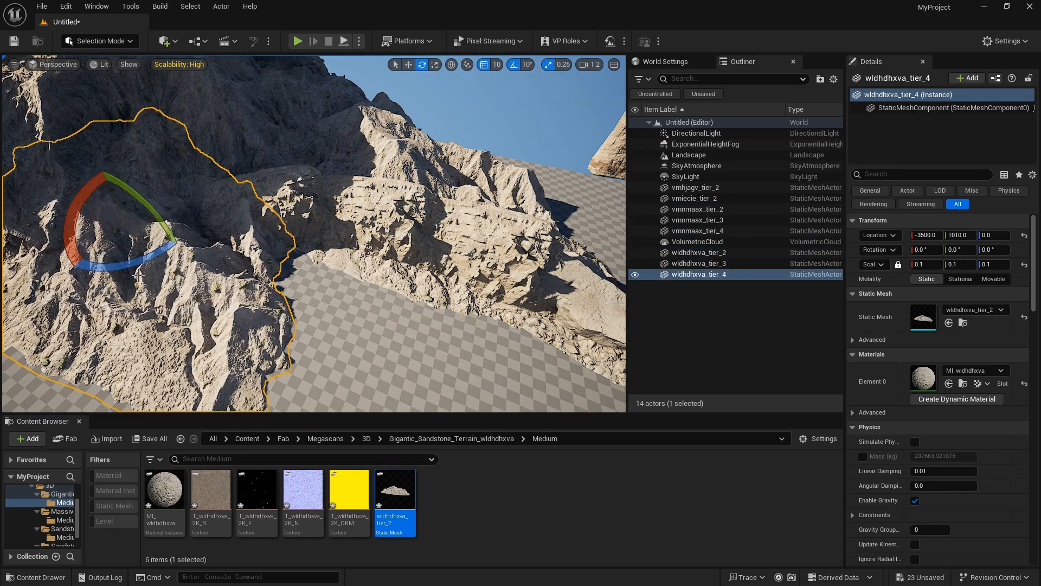
{"action": "left_click_drag", "start_coordinate": [181, 245], "coordinate": [73, 263]}
{"action": "key", "text": "w"}
{"action": "right_click_drag", "start_coordinate": [179, 239], "coordinate": [92, 221]}
{"action": "left_click_drag", "start_coordinate": [264, 215], "coordinate": [237, 219]}
- Move the landscape to about X -4490, Y -1490 so it sits against the rock wall
{"action": "right_click_drag", "start_coordinate": [237, 219], "coordinate": [337, 233]}
{"action": "left_click", "coordinate": [336, 271]}
{"action": "right_click_drag", "start_coordinate": [336, 271], "coordinate": [234, 265]}
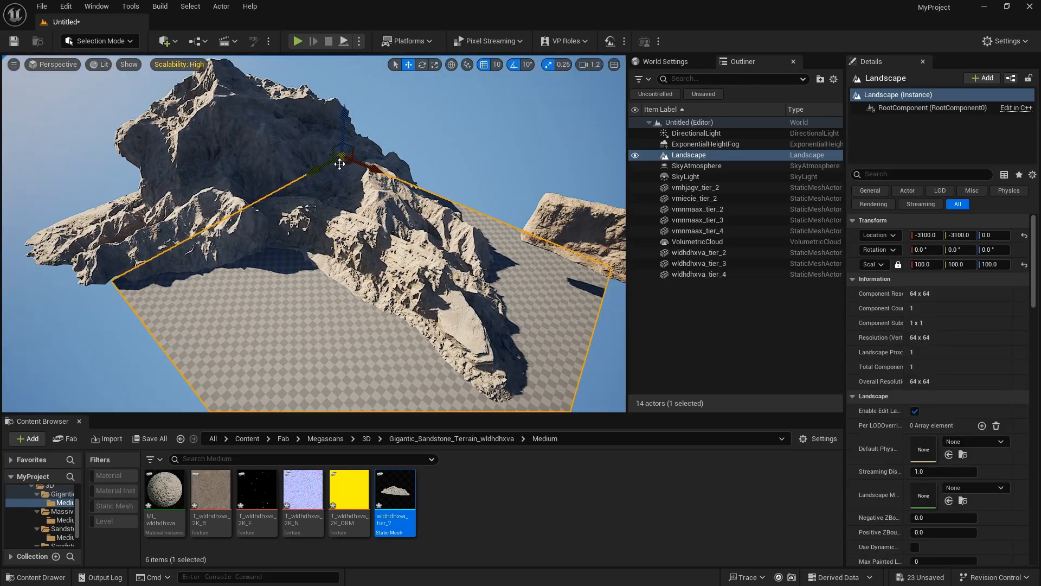
{"action": "left_click_drag", "start_coordinate": [334, 177], "coordinate": [259, 175]}
{"action": "right_click_drag", "start_coordinate": [259, 174], "coordinate": [301, 202]}
{"action": "key", "text": "a"}
{"action": "key", "text": "s"}
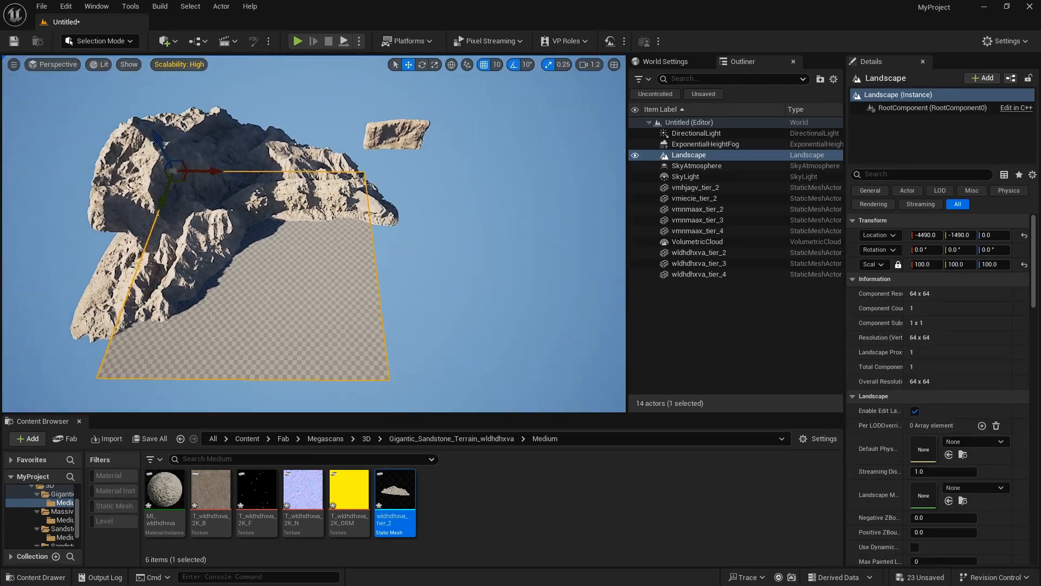
- Try to add another landscape component beside the existing tile
{"action": "key", "text": "shift+2"}
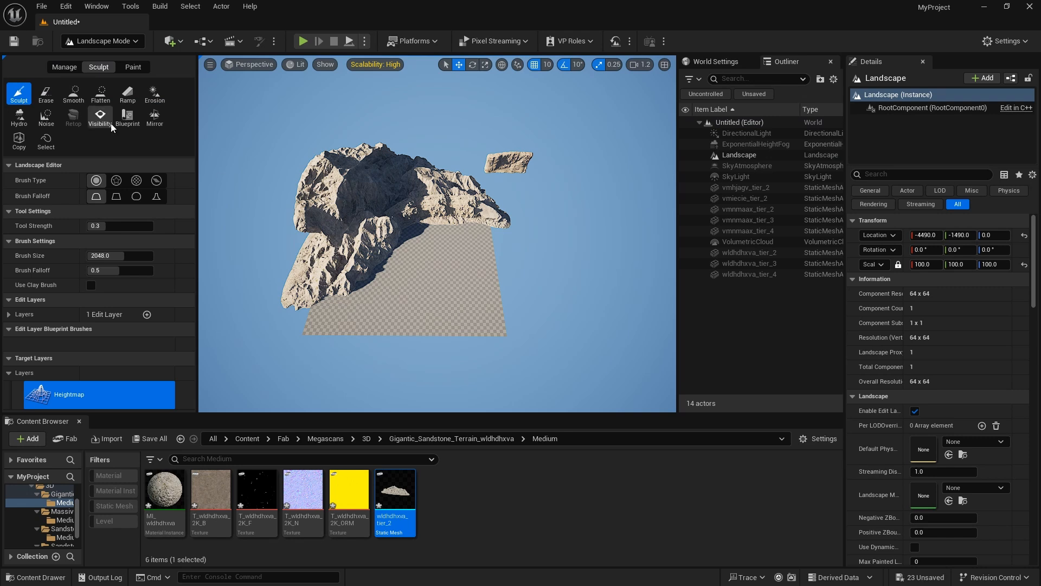
{"action": "left_click", "coordinate": [64, 66]}
{"action": "left_click", "coordinate": [480, 244]}
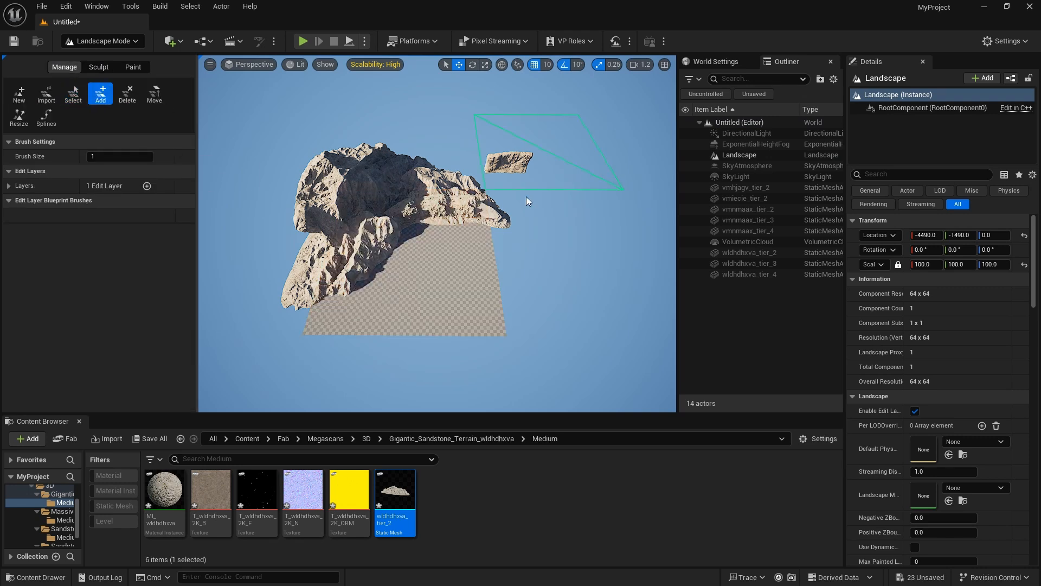
{"action": "key", "text": "shift+1"}
{"action": "key", "text": "w"}
{"action": "right_click_drag", "start_coordinate": [412, 201], "coordinate": [369, 158]}
{"action": "left_click", "coordinate": [451, 173]}
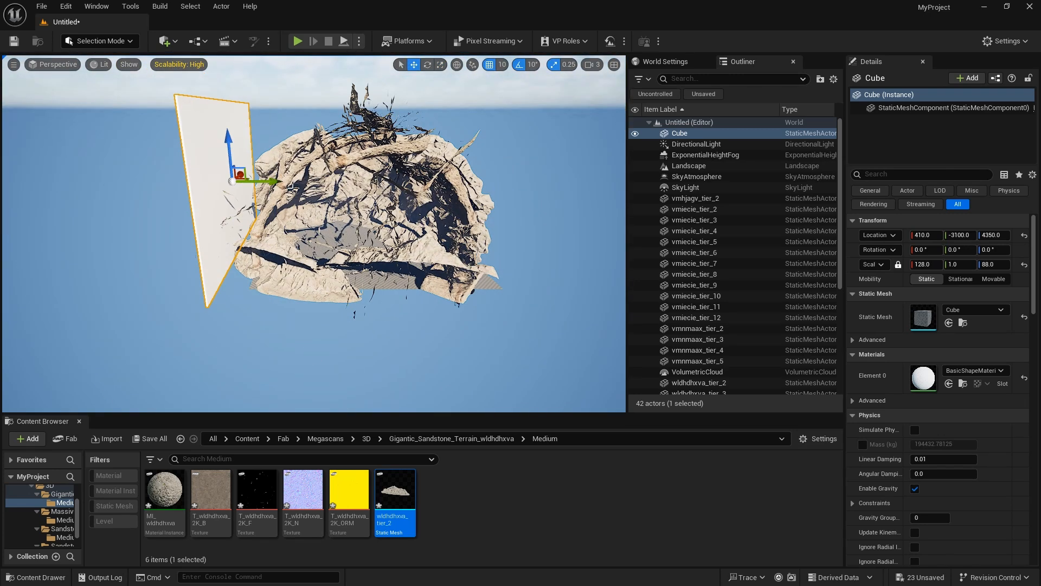
- Enclose the canyon with cube wall copies: one at Y 11280, and two rotated 90° at X -8120 and X 7200
{"action": "left_click_drag", "start_coordinate": [244, 173], "coordinate": [507, 187], "text": "alt"}
{"action": "key", "text": "ctrl+z"}
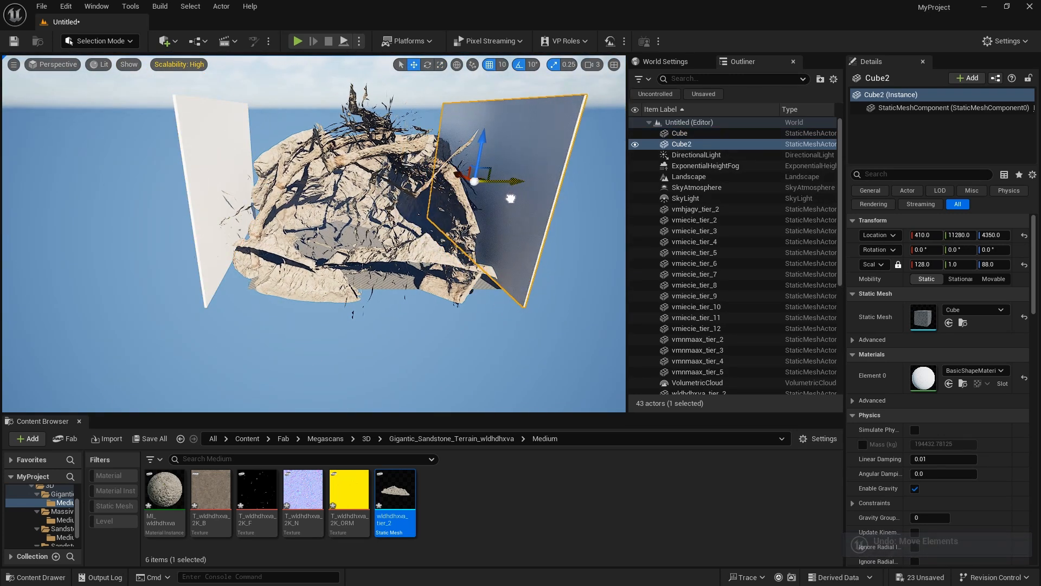
{"action": "right_click_drag", "start_coordinate": [511, 199], "coordinate": [314, 174]}
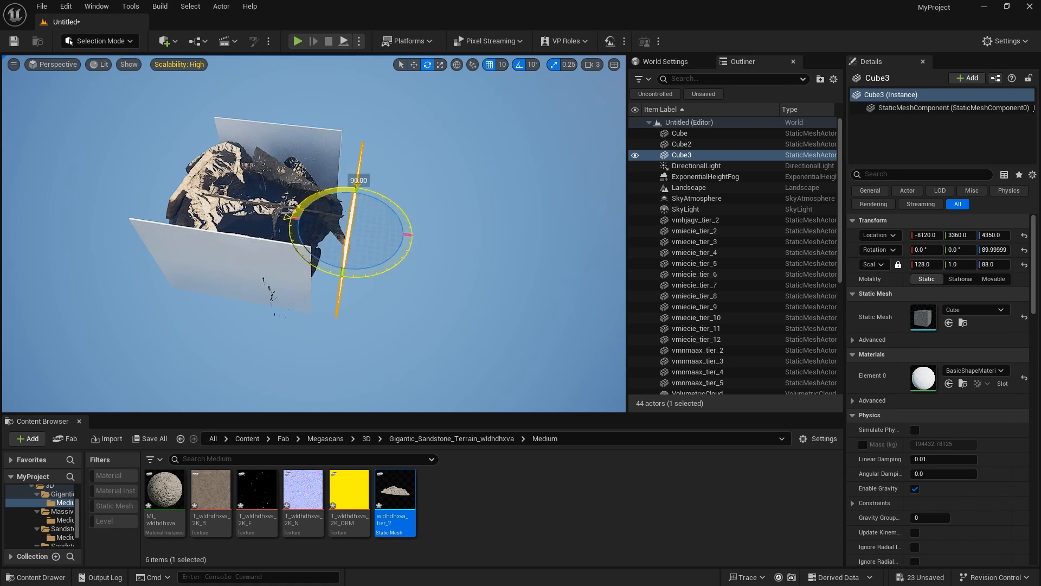
{"action": "left_click_drag", "start_coordinate": [293, 223], "coordinate": [115, 196], "text": "alt"}
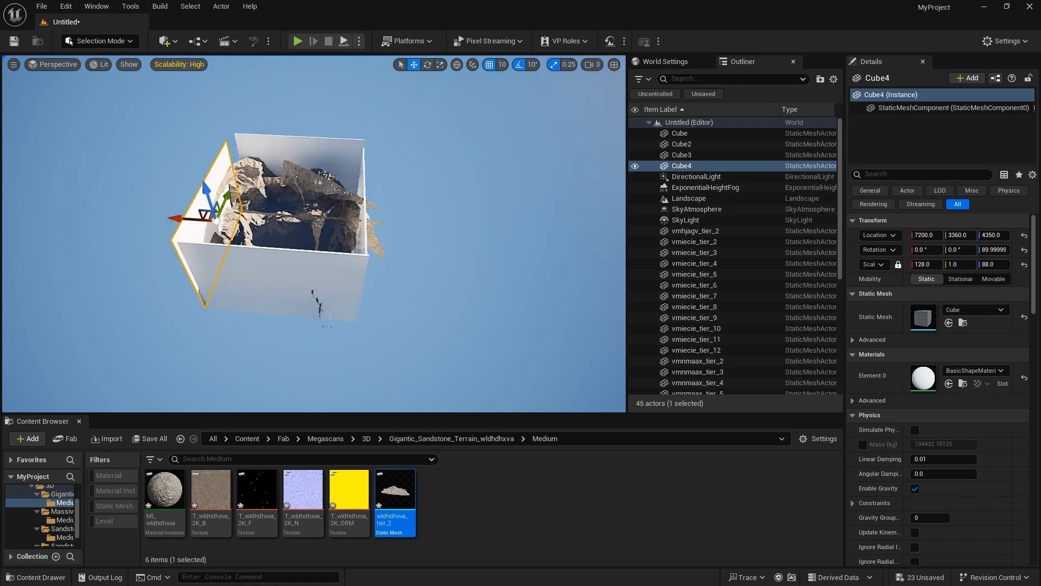
{"action": "right_click_drag", "start_coordinate": [215, 191], "coordinate": [213, 190]}
- Shift the two parallel long walls to X 890 and stretch their X scale to 175.75
{"action": "left_click", "coordinate": [353, 82]}
{"action": "left_click", "coordinate": [415, 314], "text": "ctrl"}
{"action": "left_click_drag", "start_coordinate": [424, 326], "coordinate": [413, 326]}
{"action": "key", "text": "r"}
{"action": "left_click_drag", "start_coordinate": [412, 326], "coordinate": [350, 329]}
{"action": "left_click", "coordinate": [413, 303]}
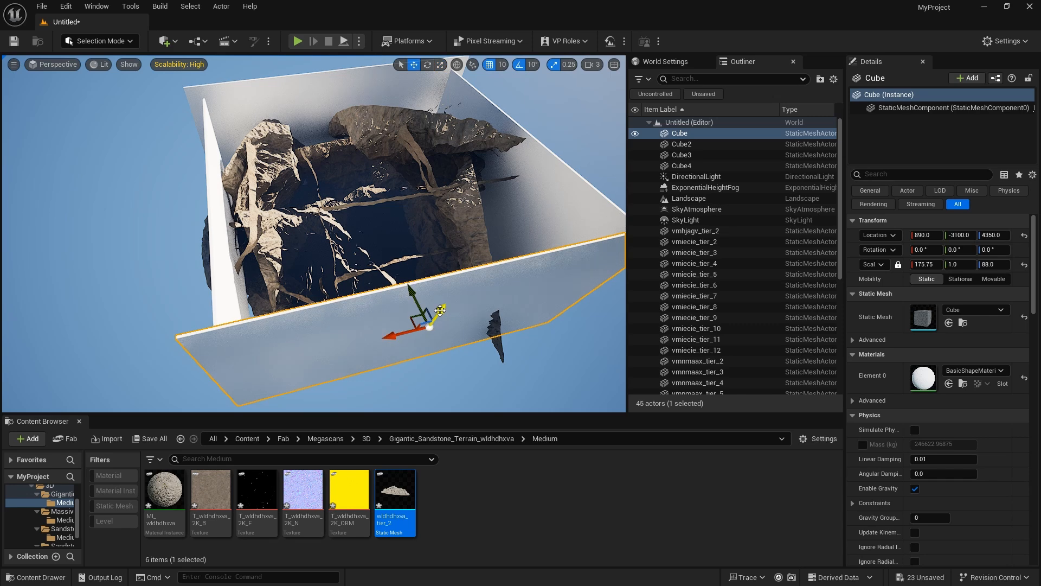
- Stretch the two 90°-rotated end walls together to an X scale of 174
{"action": "key", "text": "w"}
{"action": "mouse_move", "coordinate": [440, 311]}
{"action": "right_mouse_down"}
{"action": "mouse_move", "coordinate": [453, 318]}
{"action": "mouse_move", "coordinate": [442, 296]}
{"action": "right_mouse_up"}
{"action": "right_click_drag", "start_coordinate": [397, 219], "coordinate": [347, 216]}
{"action": "left_click", "coordinate": [164, 298], "text": "ctrl"}
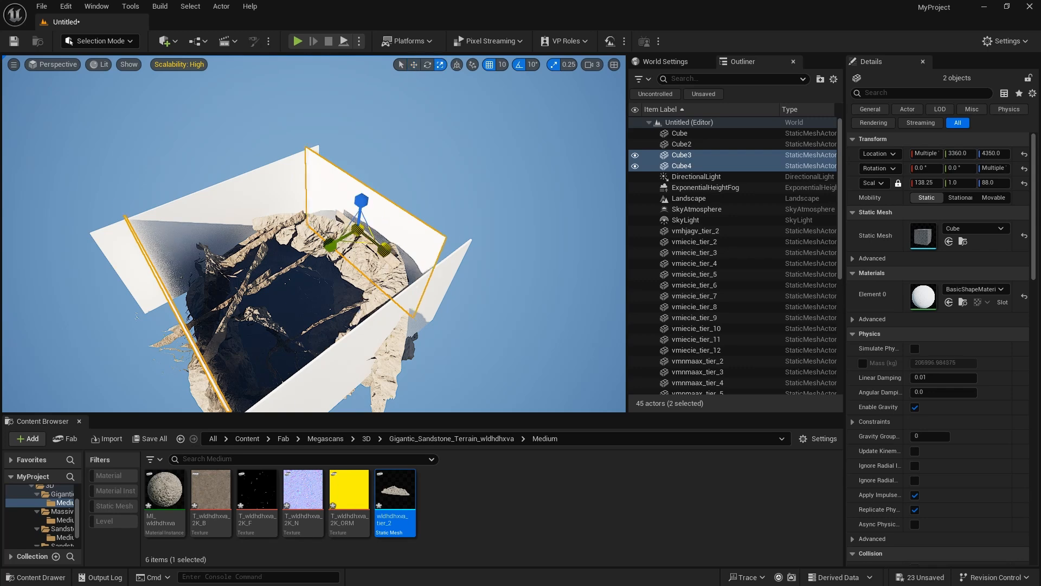
{"action": "left_click_drag", "start_coordinate": [384, 249], "coordinate": [412, 269]}
{"action": "right_click_drag", "start_coordinate": [432, 183], "coordinate": [461, 190]}
- Duplicate an end wall upward and rotate the copy 90° into a flat roof panel at X -8230, Z 8250
{"action": "left_click", "coordinate": [432, 183]}
{"action": "left_click", "coordinate": [388, 190]}
{"action": "key", "text": "w"}
{"action": "left_click_drag", "start_coordinate": [408, 149], "coordinate": [421, 82], "text": "alt"}
{"action": "key", "text": "e"}
{"action": "left_click_drag", "start_coordinate": [374, 130], "coordinate": [354, 149]}
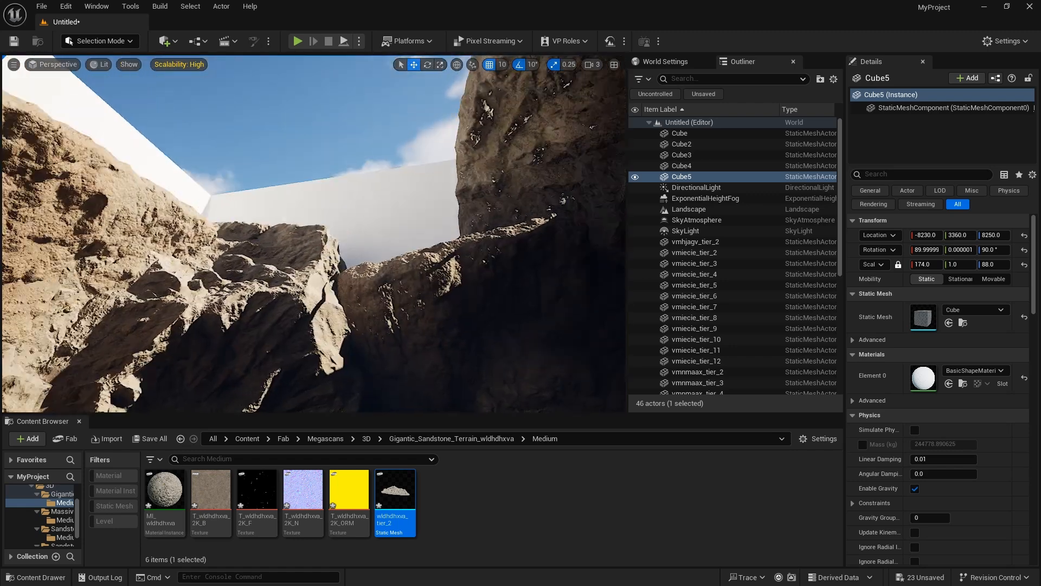
- Duplicate the flat roof panel across the canyon and rotate the copy to cover an adjoining side of the enclosure
{"action": "right_click_drag", "start_coordinate": [314, 233], "coordinate": [325, 314]}
{"action": "right_click_drag", "start_coordinate": [315, 233], "coordinate": [320, 304]}
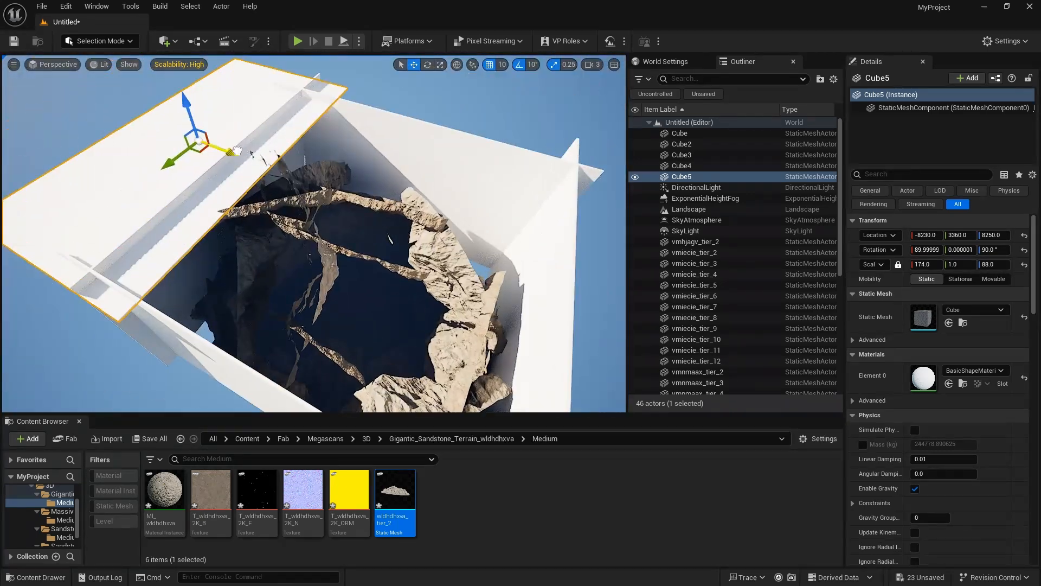
{"action": "left_click_drag", "start_coordinate": [236, 151], "coordinate": [474, 243], "text": "alt"}
{"action": "key", "text": "e"}
{"action": "left_click_drag", "start_coordinate": [468, 274], "coordinate": [461, 191]}
{"action": "right_click_drag", "start_coordinate": [434, 174], "coordinate": [462, 168]}
- Lower the two adjoining walls behind the cliffs together to about Z 2260
{"action": "left_click", "coordinate": [483, 135], "text": "ctrl"}
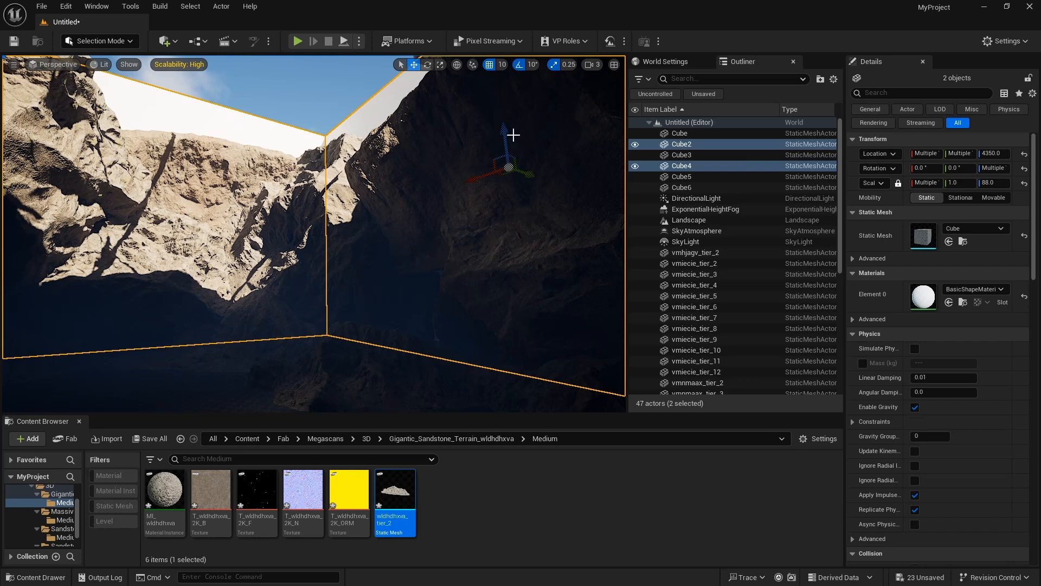
{"action": "right_click_drag", "start_coordinate": [514, 134], "coordinate": [505, 134]}
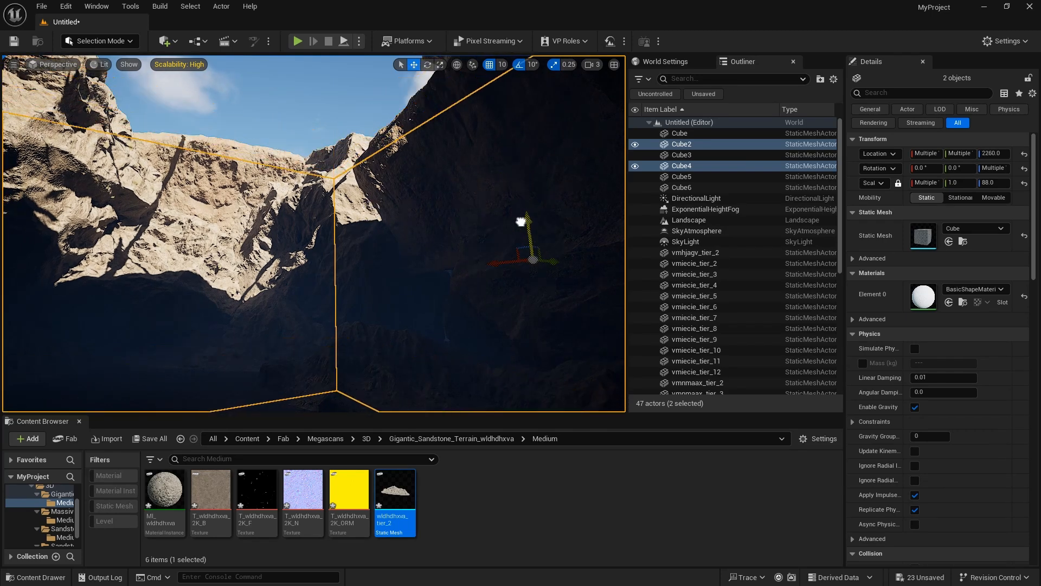
{"action": "left_click_drag", "start_coordinate": [521, 221], "coordinate": [522, 229]}
- Turn the sun direction so daylight reaches the canyon floor, checking the large mountain meshes around it
{"action": "right_click_drag", "start_coordinate": [522, 228], "coordinate": [474, 267]}
{"action": "right_click_drag", "start_coordinate": [475, 267], "coordinate": [413, 267]}
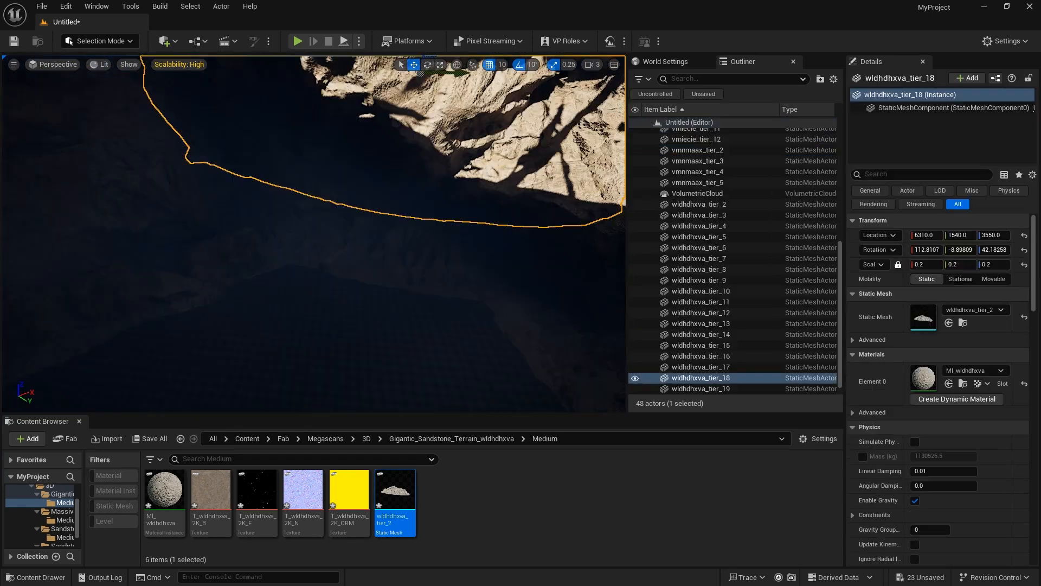
{"action": "right_click_drag", "start_coordinate": [291, 265], "coordinate": [337, 244]}
{"action": "key", "text": "ctrl+l"}
{"action": "left_click", "coordinate": [364, 230], "text": "ctrl"}
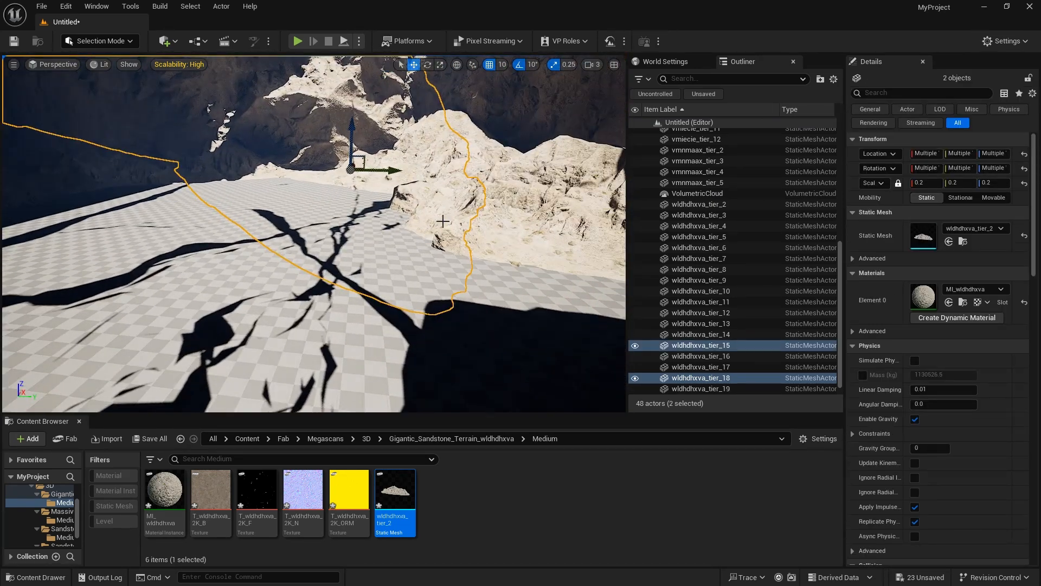
{"action": "key", "text": "s"}
{"action": "right_click_drag", "start_coordinate": [443, 221], "coordinate": [325, 304]}
{"action": "key", "text": "s"}
{"action": "left_click", "coordinate": [375, 244]}
{"action": "right_click_drag", "start_coordinate": [374, 244], "coordinate": [334, 214]}
- Slide the first roof panel sideways to test its coverage, and delete both flat roof panels above the canyon
{"action": "left_click", "coordinate": [154, 164]}
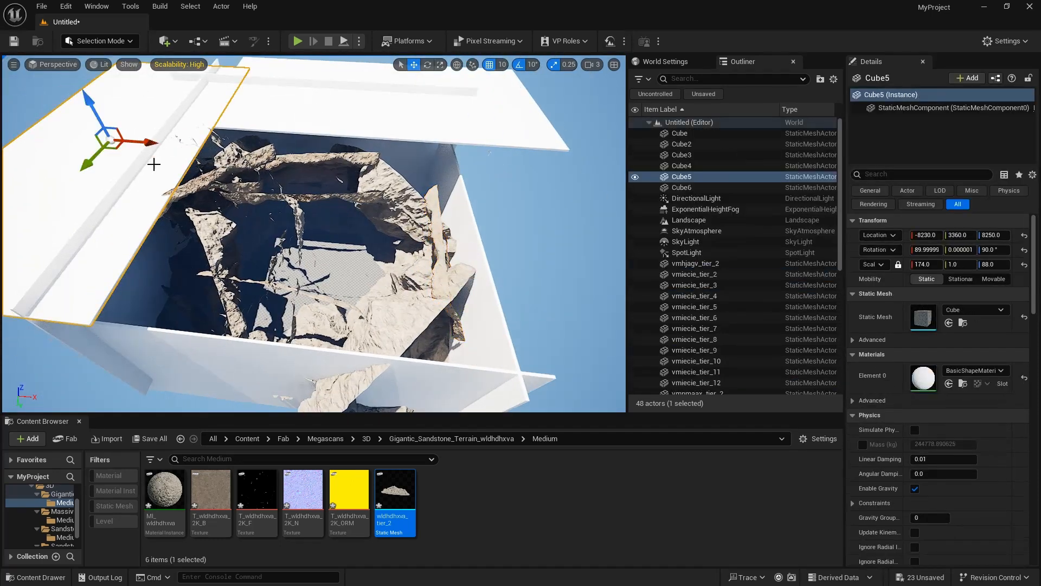
{"action": "left_click_drag", "start_coordinate": [171, 143], "coordinate": [66, 161]}
{"action": "right_click_drag", "start_coordinate": [240, 199], "coordinate": [186, 200]}
{"action": "key", "text": "w"}
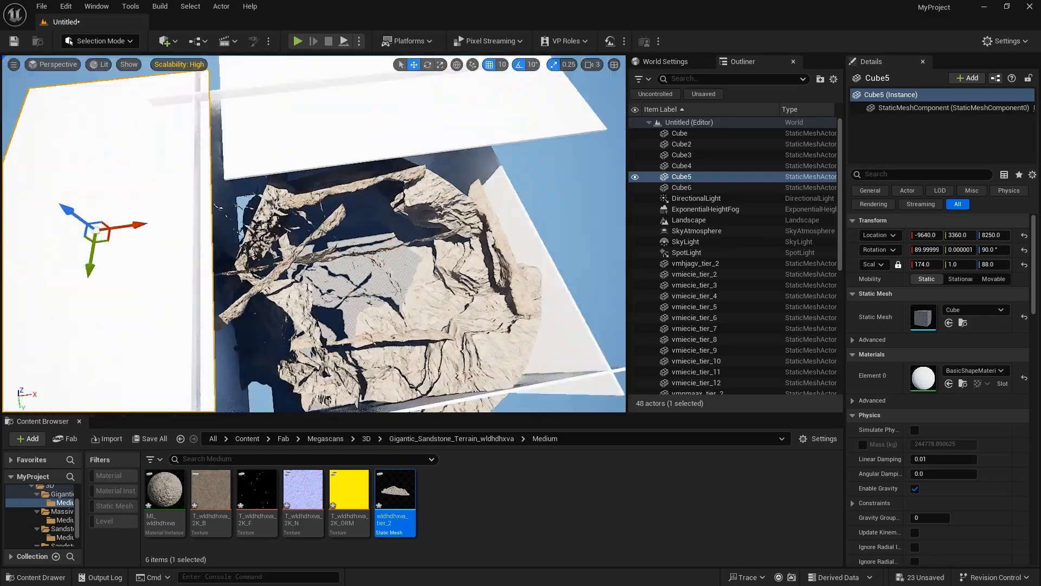
{"action": "left_click_drag", "start_coordinate": [127, 226], "coordinate": [217, 234]}
{"action": "key", "text": "Delete"}
{"action": "right_click_drag", "start_coordinate": [217, 235], "coordinate": [174, 223]}
{"action": "left_click", "coordinate": [390, 158]}
{"action": "key", "text": "Delete"}
- Add a second spot light to the level
{"action": "right_click_drag", "start_coordinate": [391, 157], "coordinate": [401, 184]}
{"action": "key", "text": "w"}
{"action": "key", "text": "s"}
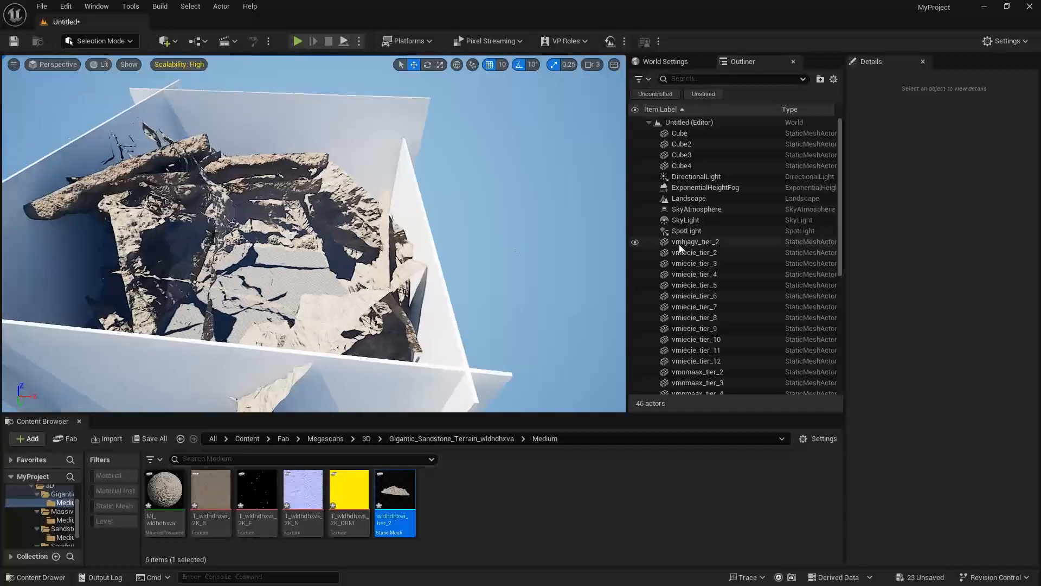
{"action": "left_click", "coordinate": [167, 43]}
{"action": "mouse_move", "coordinate": [224, 176]}
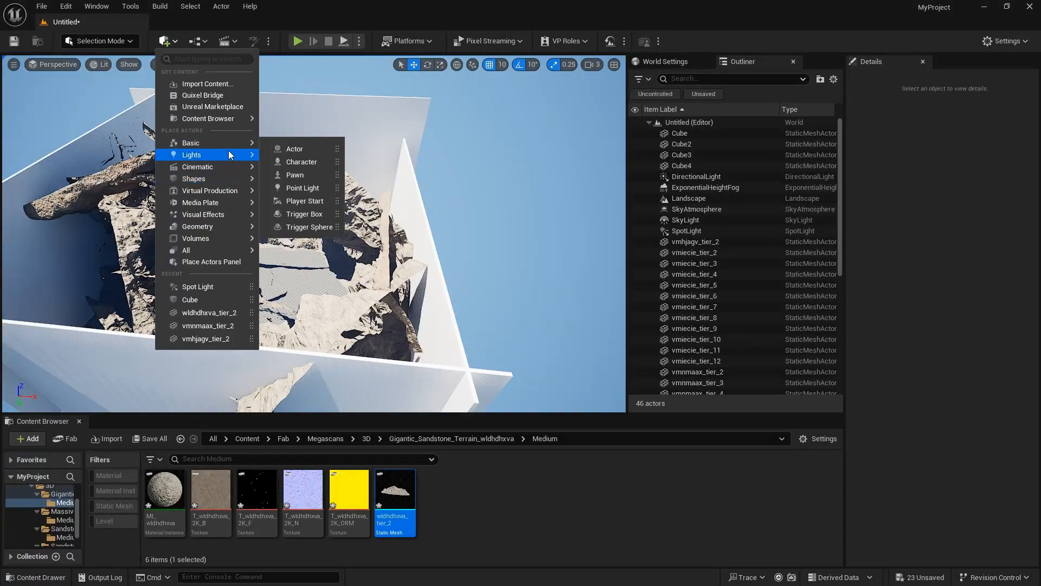
{"action": "left_click", "coordinate": [320, 188]}
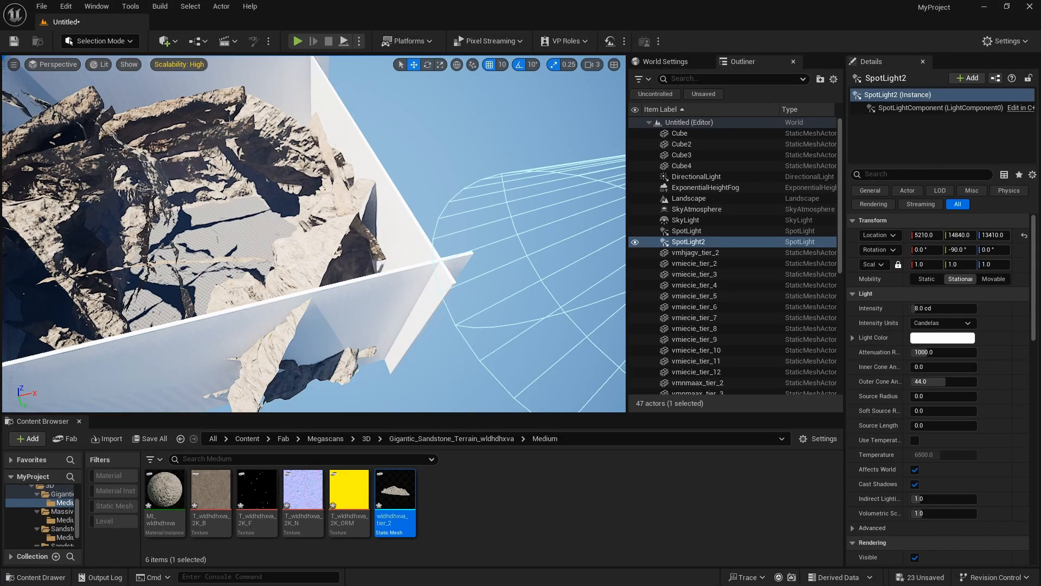
{"action": "right_click_drag", "start_coordinate": [353, 228], "coordinate": [336, 255]}
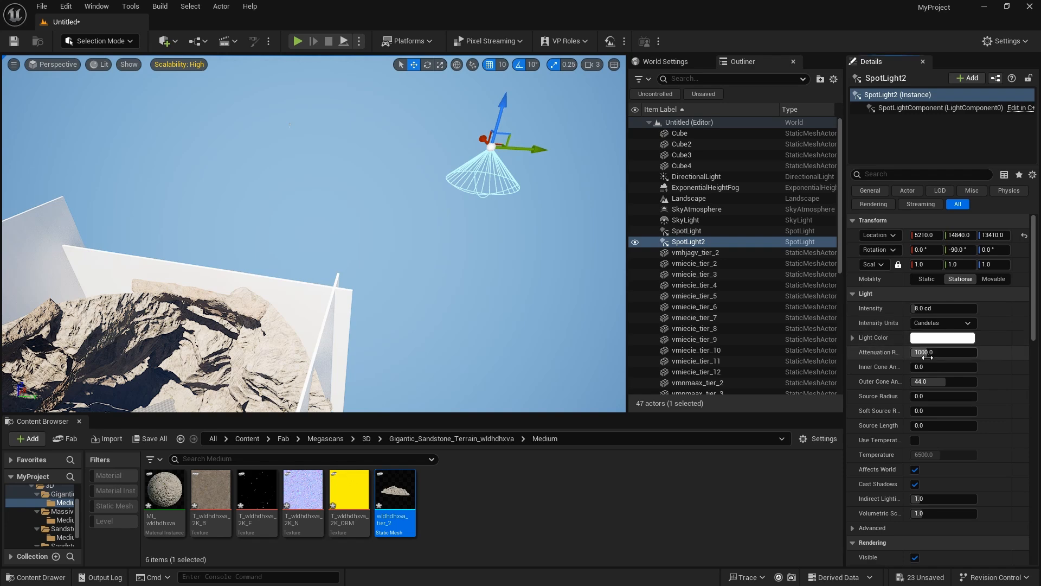
- Set the new spot light's attenuation radius to 16384 and move it to X 3300, Y 5850, Z 7010 above the canyon
{"action": "right_click_drag", "start_coordinate": [609, 220], "coordinate": [621, 222]}
{"action": "left_click_drag", "start_coordinate": [123, 206], "coordinate": [108, 211]}
{"action": "right_click_drag", "start_coordinate": [304, 216], "coordinate": [480, 147]}
{"action": "left_click_drag", "start_coordinate": [342, 94], "coordinate": [343, 142]}
{"action": "right_click_drag", "start_coordinate": [343, 142], "coordinate": [336, 239]}
{"action": "left_click_drag", "start_coordinate": [336, 239], "coordinate": [324, 244]}
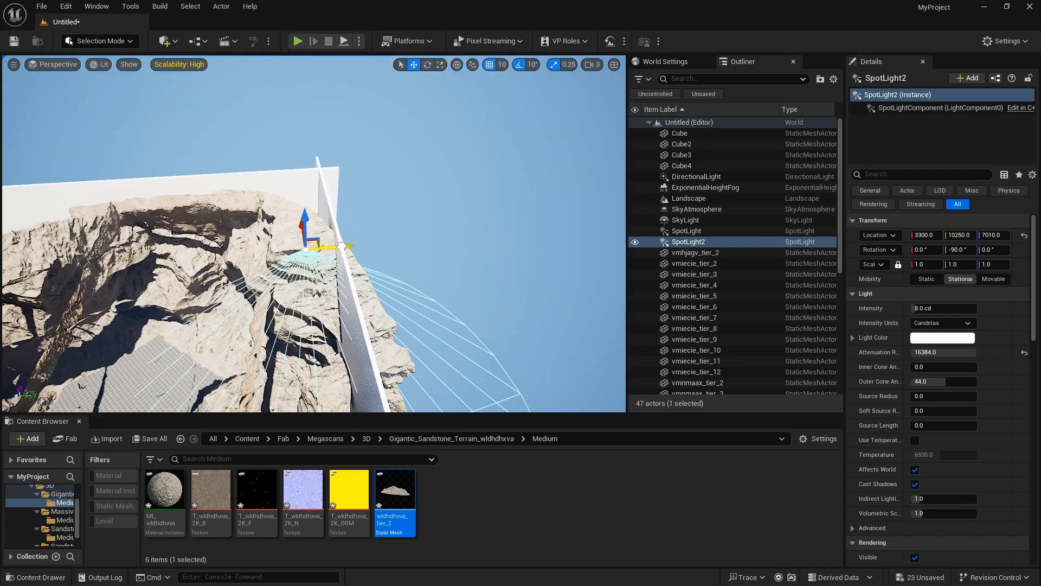
- Rotate the new spot light to 180°, -70°, 240° so it aims down into the canyon
{"action": "right_click_drag", "start_coordinate": [324, 244], "coordinate": [337, 206]}
{"action": "key", "text": "e"}
{"action": "left_click_drag", "start_coordinate": [437, 189], "coordinate": [437, 215]}
{"action": "left_click_drag", "start_coordinate": [374, 205], "coordinate": [418, 203]}
{"action": "right_click_drag", "start_coordinate": [418, 203], "coordinate": [320, 201]}
- Set the spot light's intensity to 2000 cd and narrow its outer cone angle to about 37.7
{"action": "left_click", "coordinate": [926, 309]}
{"action": "type", "text": "2000"}
{"action": "key", "text": "Return"}
{"action": "left_click_drag", "start_coordinate": [946, 382], "coordinate": [942, 381]}
{"action": "left_click", "coordinate": [943, 382]}
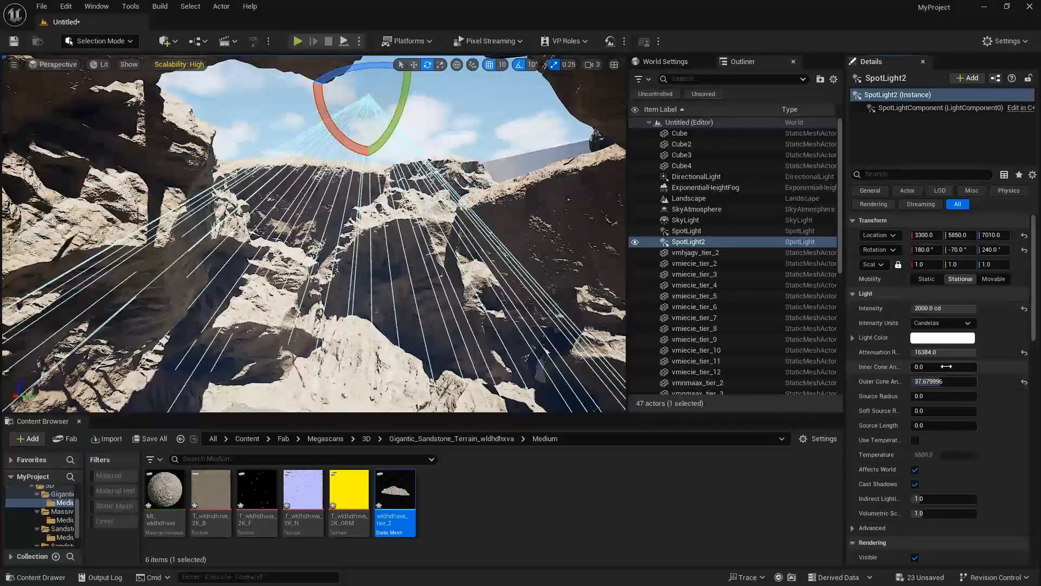
- Delete the directional light from the level
{"action": "left_click", "coordinate": [705, 177]}
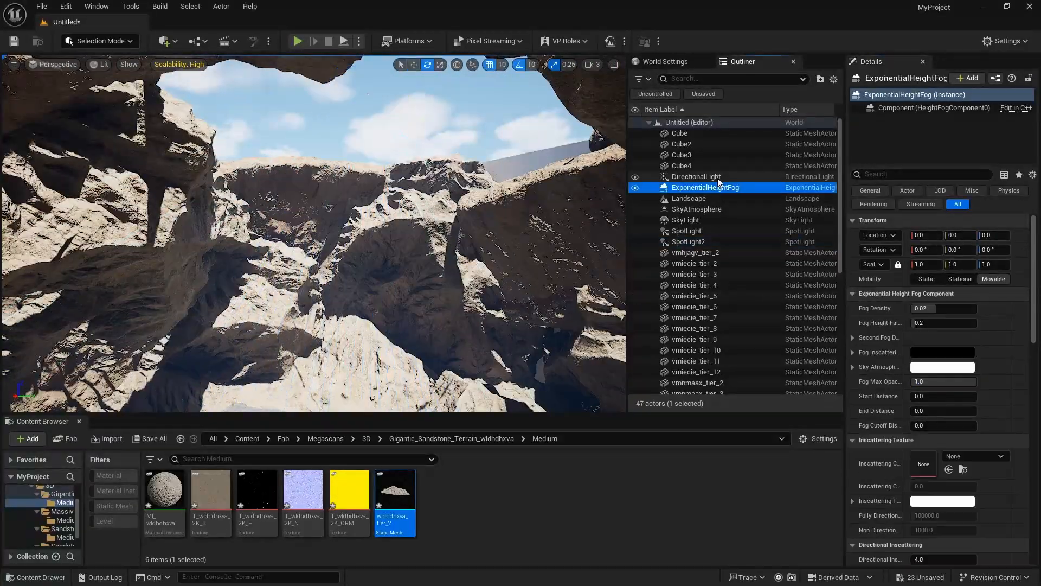
{"action": "key", "text": "Delete"}
{"action": "right_click_drag", "start_coordinate": [369, 217], "coordinate": [385, 233]}
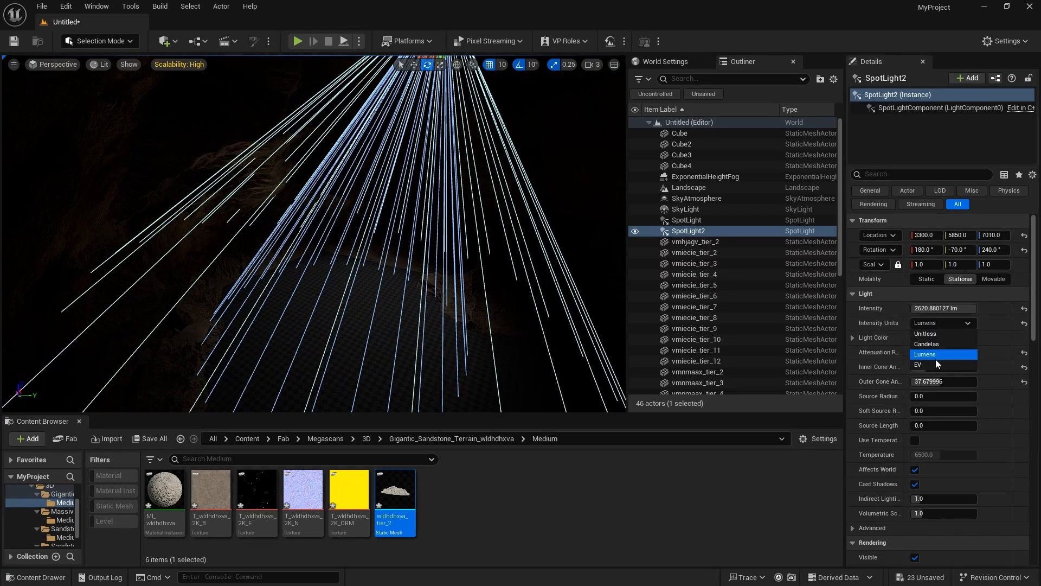
- Switch the second spot light's intensity units to EV and set the intensity to 15 EV
{"action": "left_click_drag", "start_coordinate": [963, 309], "coordinate": [955, 308]}
{"action": "right_click_drag", "start_coordinate": [380, 233], "coordinate": [379, 260]}
{"action": "left_click", "coordinate": [943, 308]}
{"action": "type", "text": "15"}
{"action": "key", "text": "Return"}
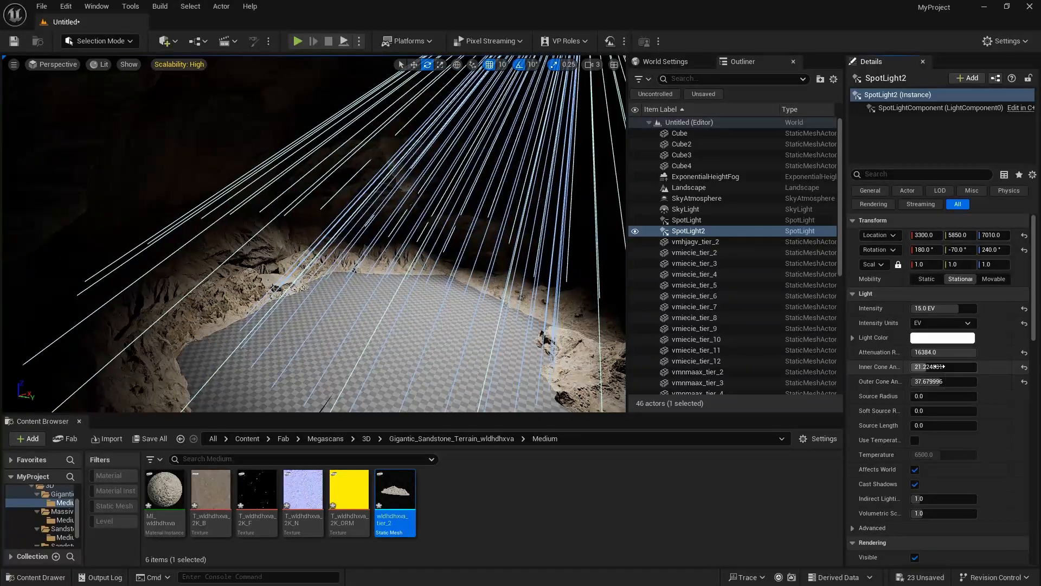
- Set the spot light's inner cone to about 21.2 and outer cone to about 63, and move it to about X 4080, Y 7590, Z 7290
{"action": "left_click_drag", "start_coordinate": [938, 381], "coordinate": [944, 381]}
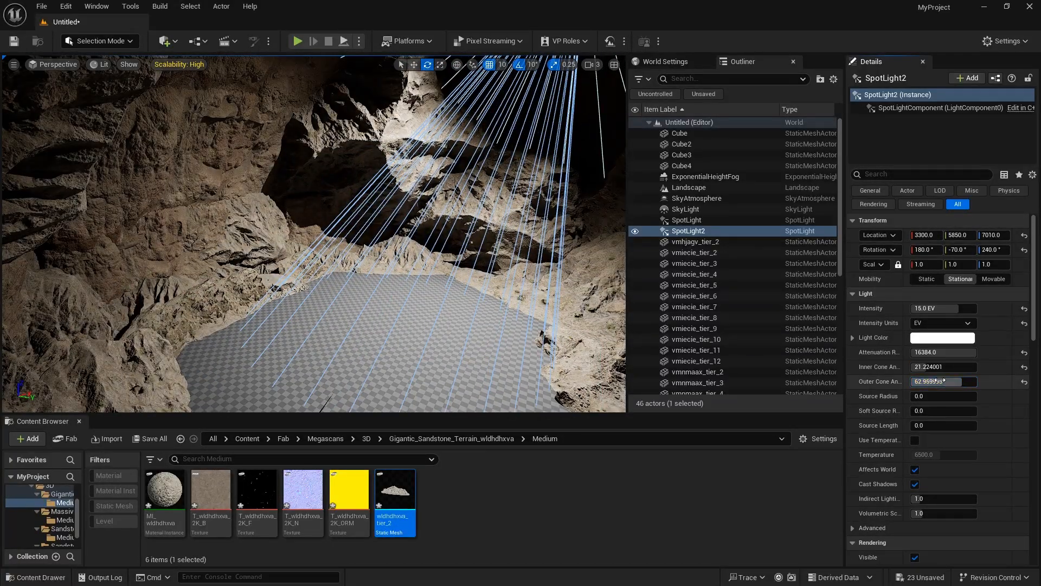
{"action": "right_click_drag", "start_coordinate": [412, 216], "coordinate": [390, 201]}
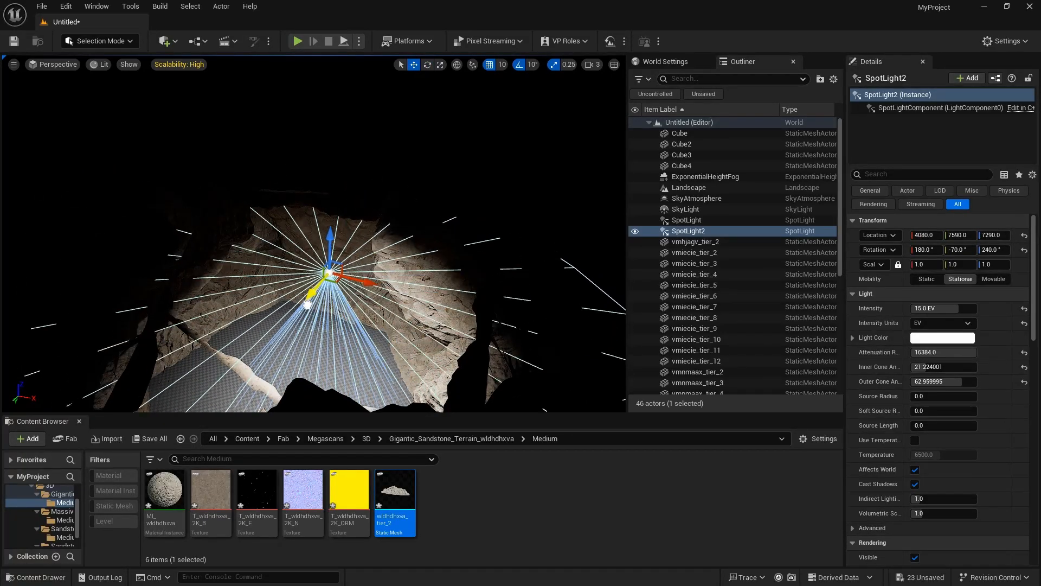
{"action": "right_click_drag", "start_coordinate": [358, 217], "coordinate": [532, 174]}
{"action": "left_click", "coordinate": [671, 122]}
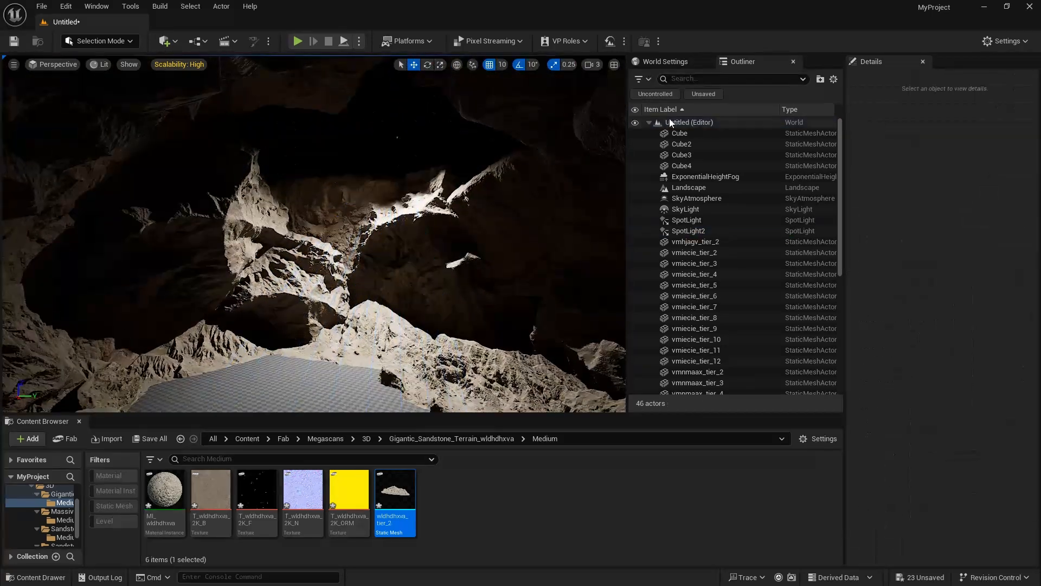
{"action": "left_click", "coordinate": [173, 46]}
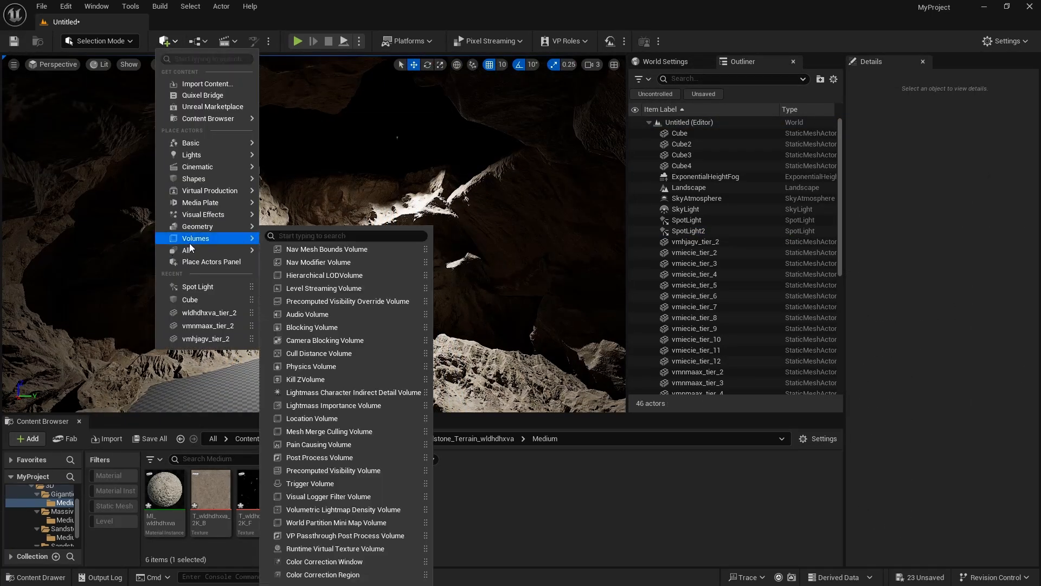
{"action": "mouse_move", "coordinate": [206, 202]}
{"action": "type", "text": "pos"}
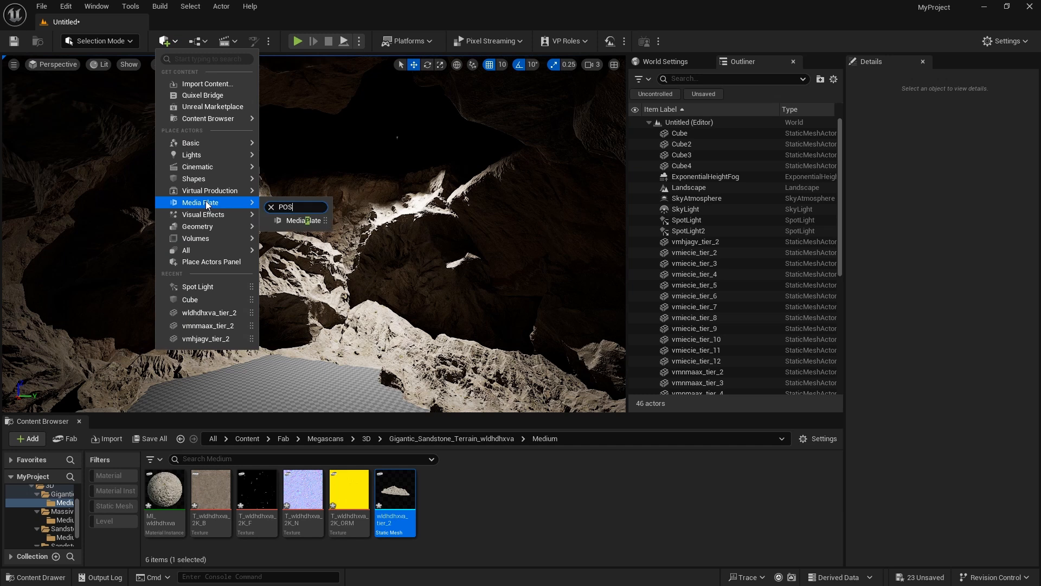
{"action": "key", "text": "BackSpace"}
{"action": "key", "text": "BackSpace"}
{"action": "left_click", "coordinate": [172, 47]}
- Add a Post Process Volume to the level and enable its Infinite Extent option
{"action": "right_click_drag", "start_coordinate": [304, 190], "coordinate": [314, 233]}
{"action": "left_click", "coordinate": [173, 44]}
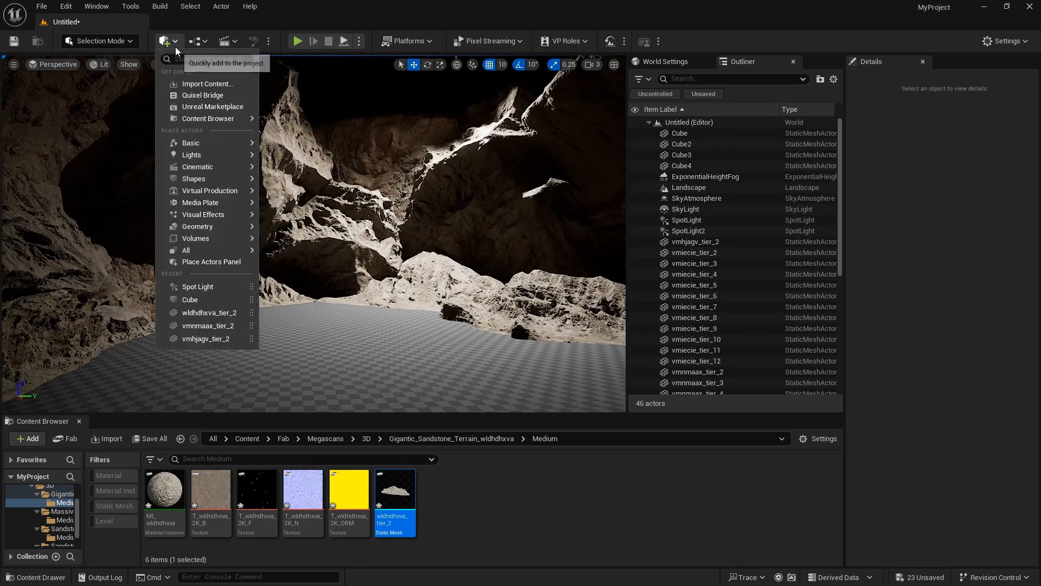
{"action": "type", "text": "post"}
{"action": "left_click", "coordinate": [211, 81]}
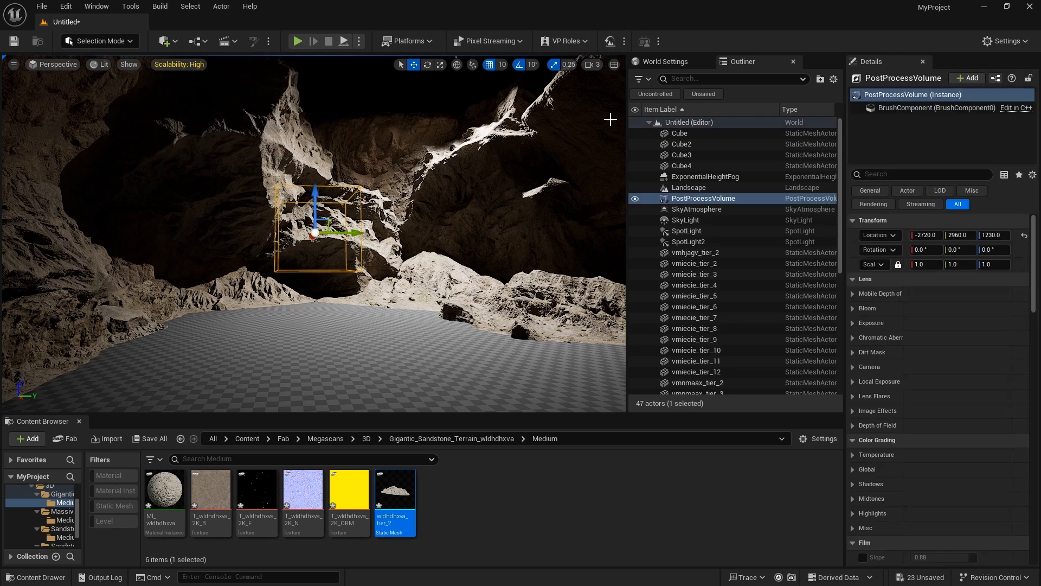
{"action": "type", "text": "INFI"}
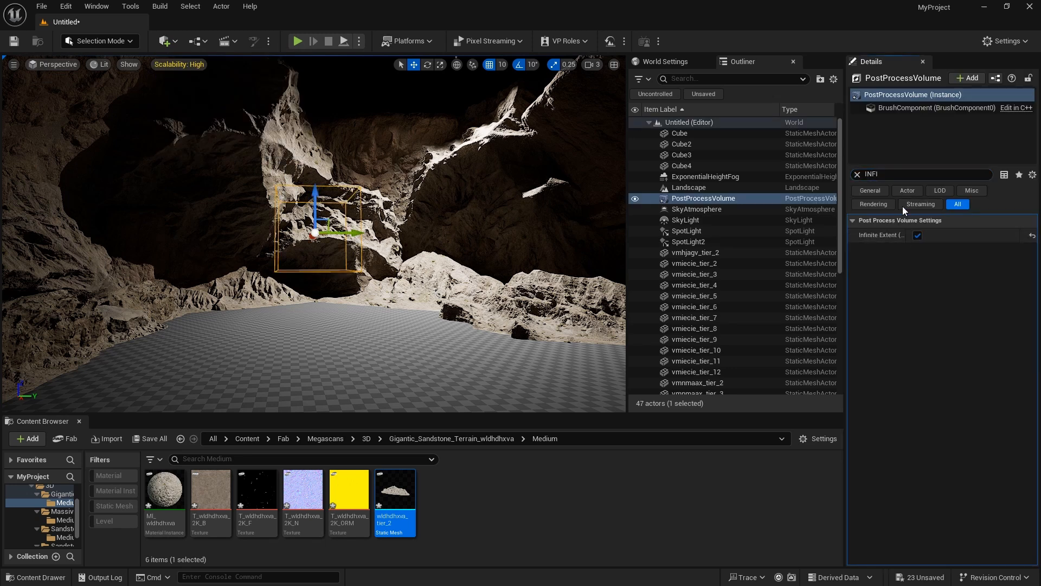
{"action": "left_click", "coordinate": [858, 174]}
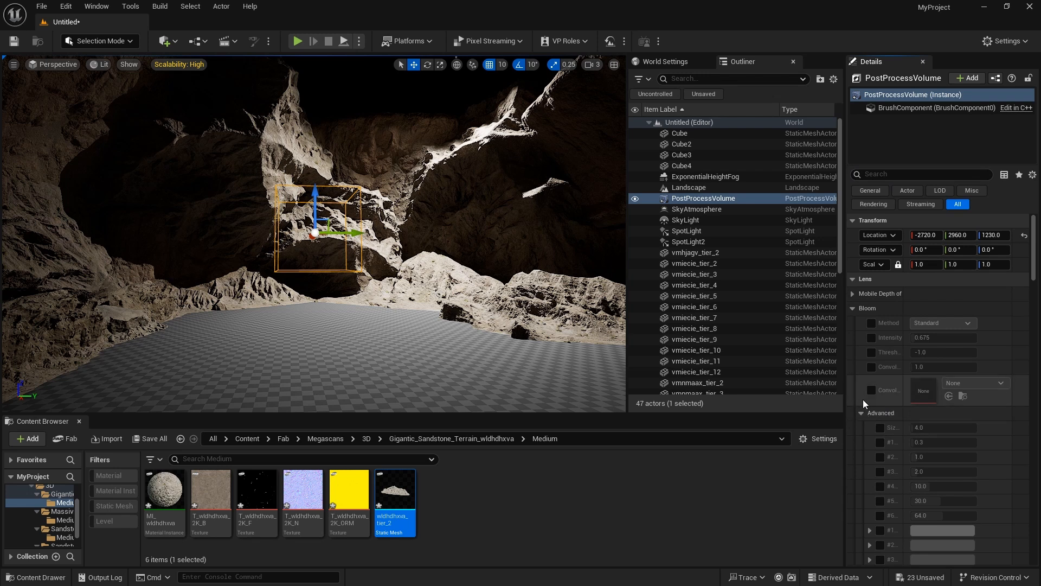
- Override the volume's exposure with Manual metering mode and an exposure compensation of about 12.76
{"action": "left_click", "coordinate": [866, 308]}
{"action": "left_click", "coordinate": [866, 325]}
{"action": "left_click", "coordinate": [873, 340]}
{"action": "left_click", "coordinate": [872, 352]}
{"action": "left_click_drag", "start_coordinate": [930, 352], "coordinate": [971, 352]}
{"action": "left_click", "coordinate": [924, 368]}
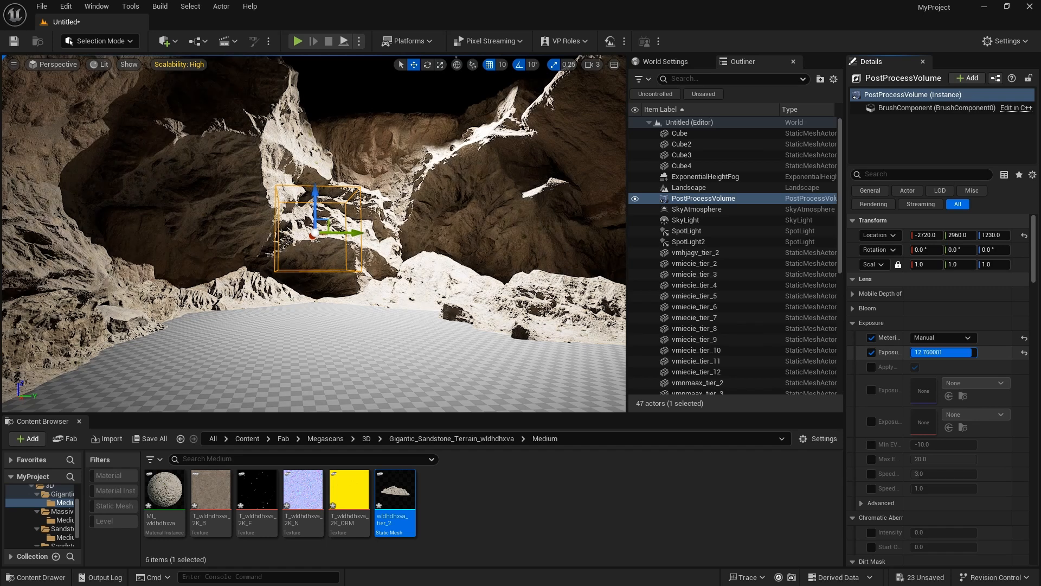
- Raise the post process volume's exposure compensation to about 13.24
{"action": "key", "text": "g"}
{"action": "mouse_move", "coordinate": [456, 311]}
{"action": "right_mouse_down"}
{"action": "mouse_move", "coordinate": [459, 352]}
{"action": "mouse_move", "coordinate": [456, 282]}
{"action": "mouse_move", "coordinate": [458, 297]}
{"action": "right_mouse_up"}
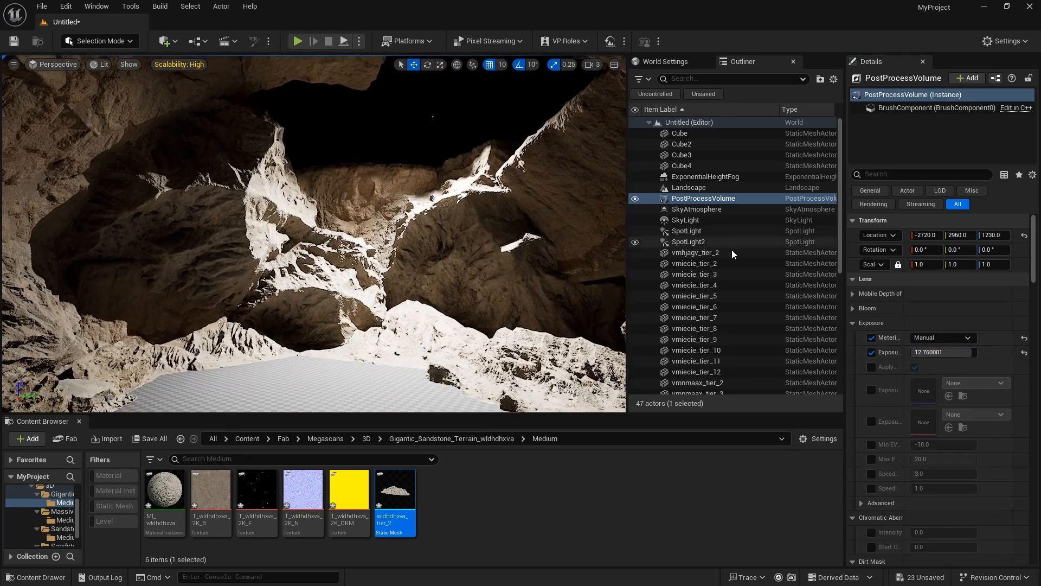
{"action": "left_click", "coordinate": [851, 323]}
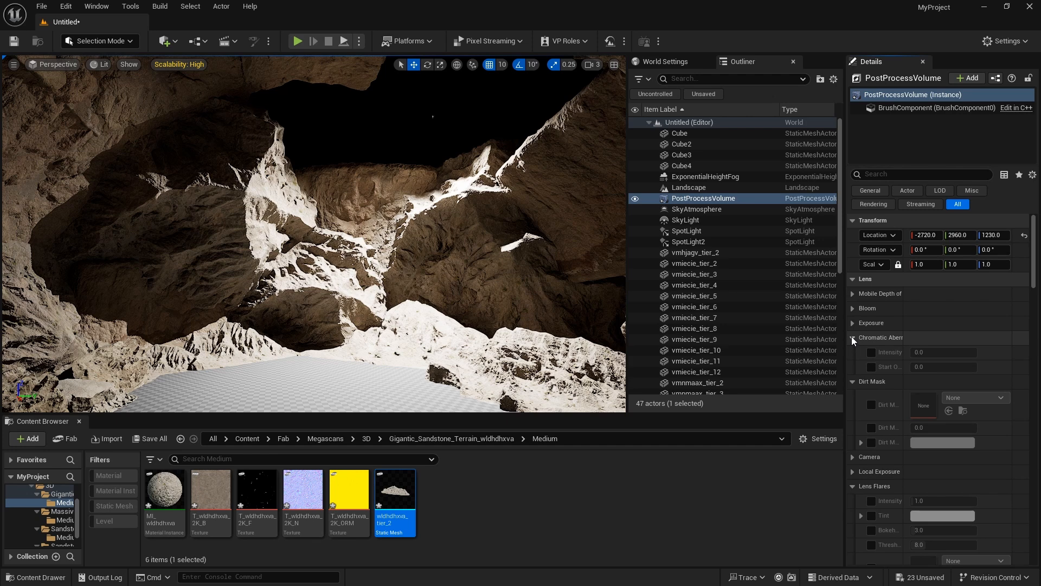
{"action": "left_click", "coordinate": [852, 323]}
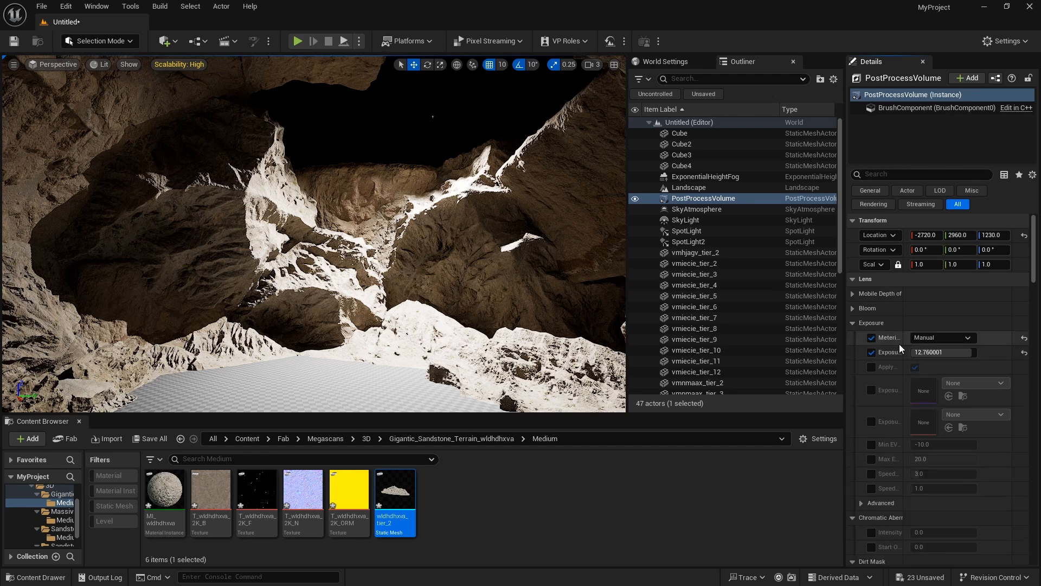
{"action": "left_click_drag", "start_coordinate": [942, 352], "coordinate": [945, 353]}
- Move the Cube3 blocking wall along the X axis to X -7220
{"action": "right_click_drag", "start_coordinate": [401, 217], "coordinate": [200, 168]}
{"action": "key", "text": "w"}
{"action": "left_click", "coordinate": [360, 335]}
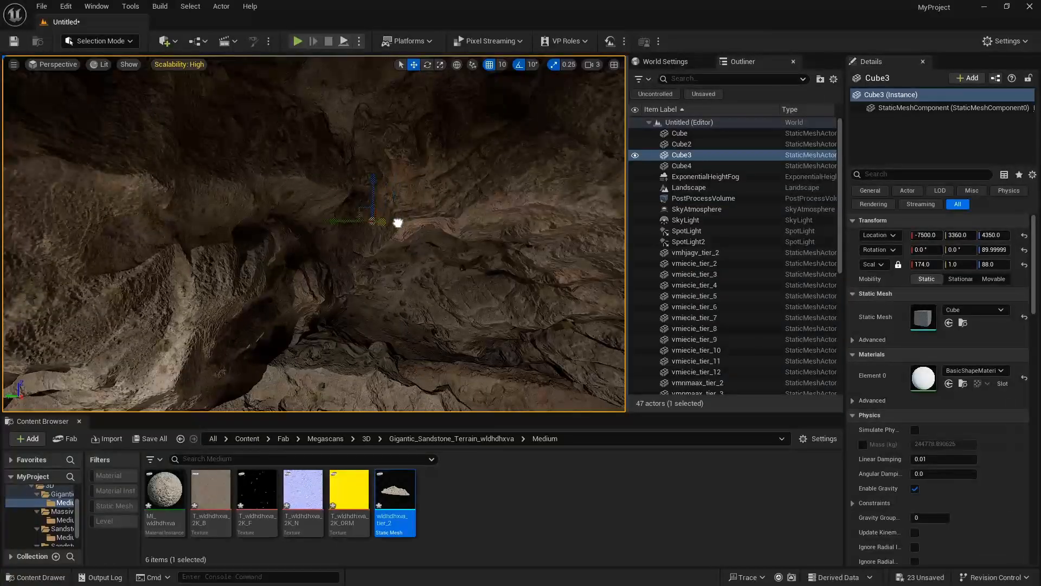
{"action": "left_click_drag", "start_coordinate": [398, 223], "coordinate": [401, 223]}
{"action": "right_click_drag", "start_coordinate": [401, 223], "coordinate": [306, 211]}
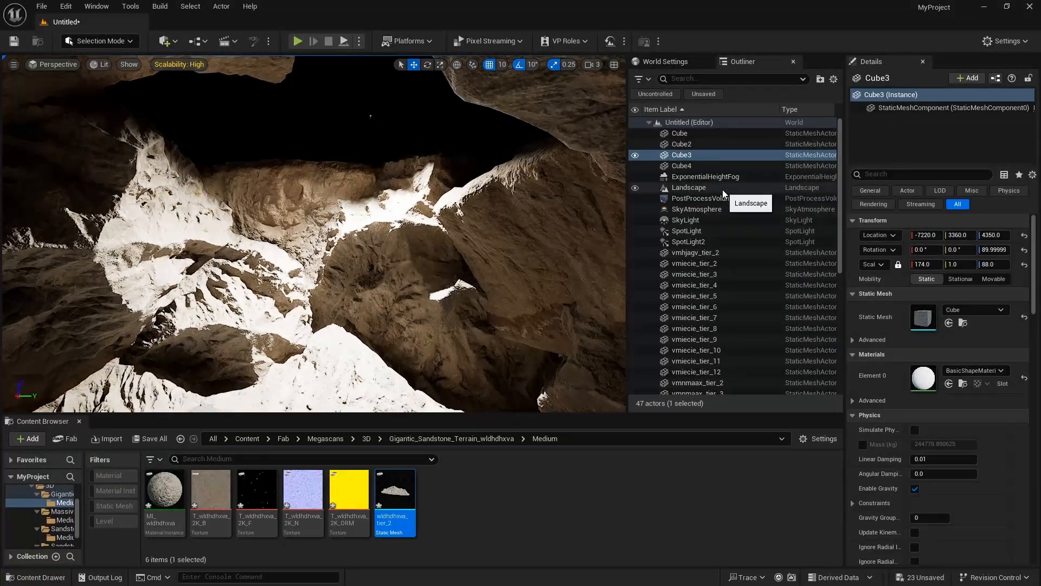
- Add a Directional Light to the level
{"action": "left_click", "coordinate": [167, 41]}
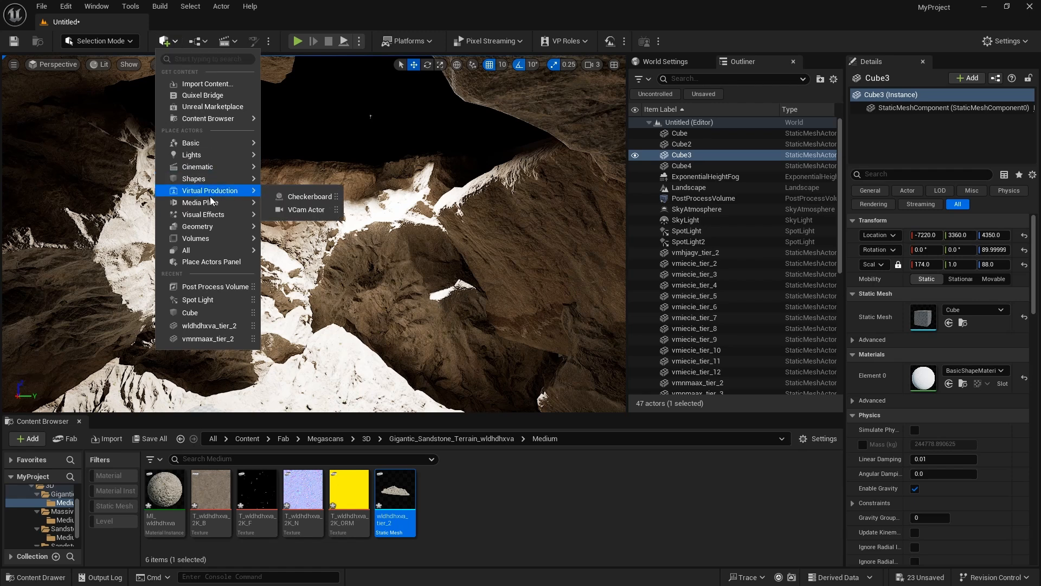
{"action": "mouse_move", "coordinate": [217, 154]}
{"action": "left_click", "coordinate": [313, 161]}
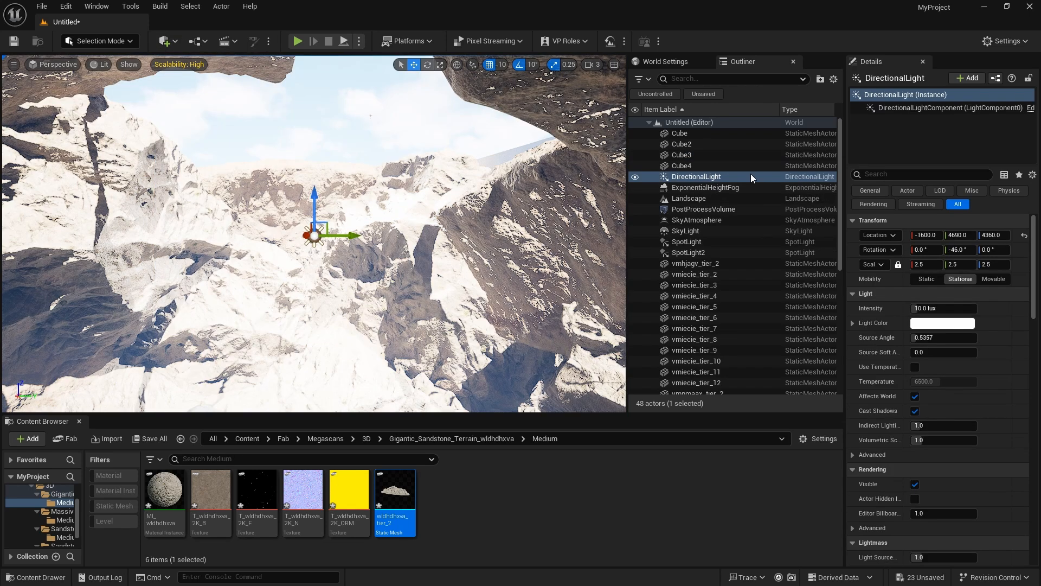
- Lower the directional light's intensity in stages to 0.1 lux
{"action": "mouse_move", "coordinate": [943, 310]}
{"action": "left_mouse_down"}
{"action": "mouse_move", "coordinate": [922, 310]}
{"action": "mouse_move", "coordinate": [930, 310]}
{"action": "left_mouse_up"}
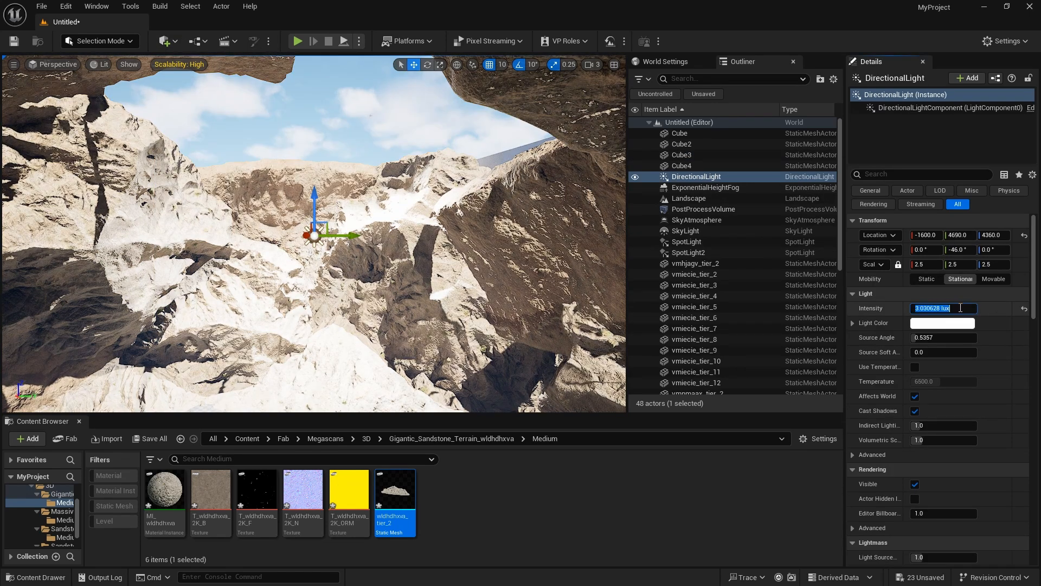
{"action": "type", "text": "1"}
{"action": "key", "text": "Return"}
{"action": "key", "text": "Return"}
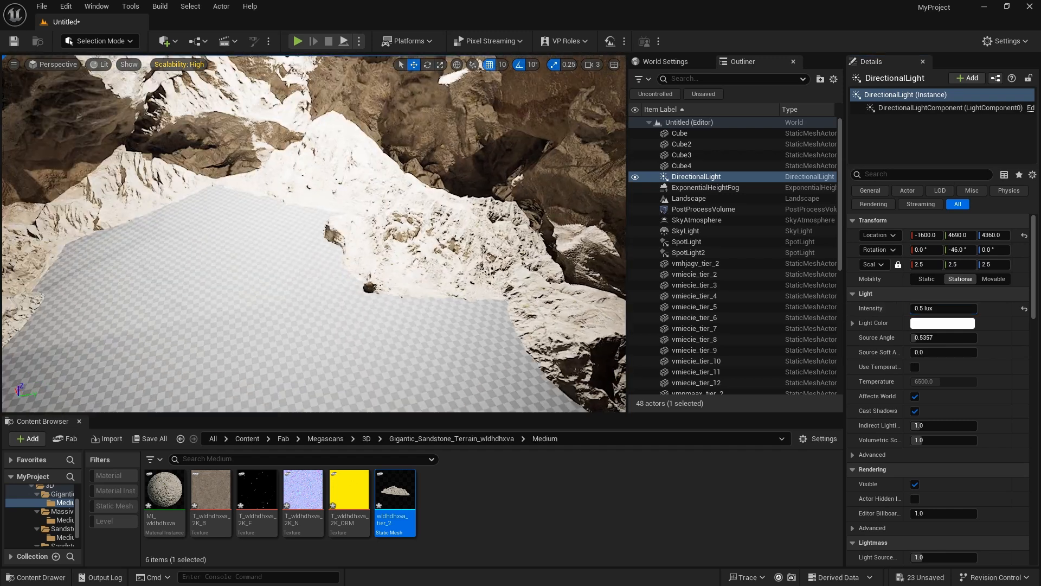
{"action": "right_click_drag", "start_coordinate": [293, 235], "coordinate": [356, 184]}
{"action": "left_click", "coordinate": [933, 304]}
{"action": "type", "text": "0.1"}
{"action": "key", "text": "Return"}
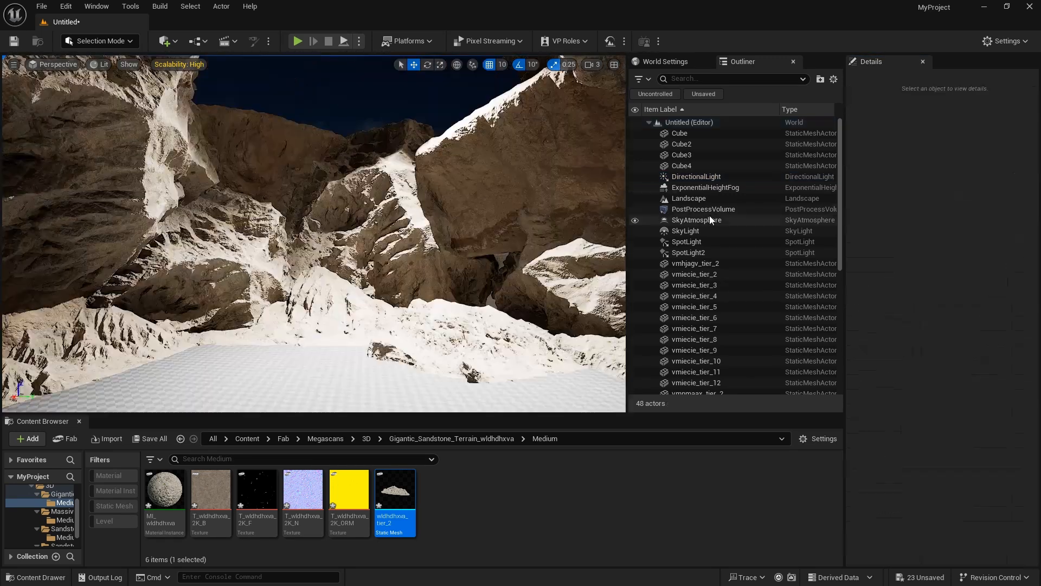
- Delete the first spot light, SpotLight, from the level
{"action": "left_click", "coordinate": [709, 211]}
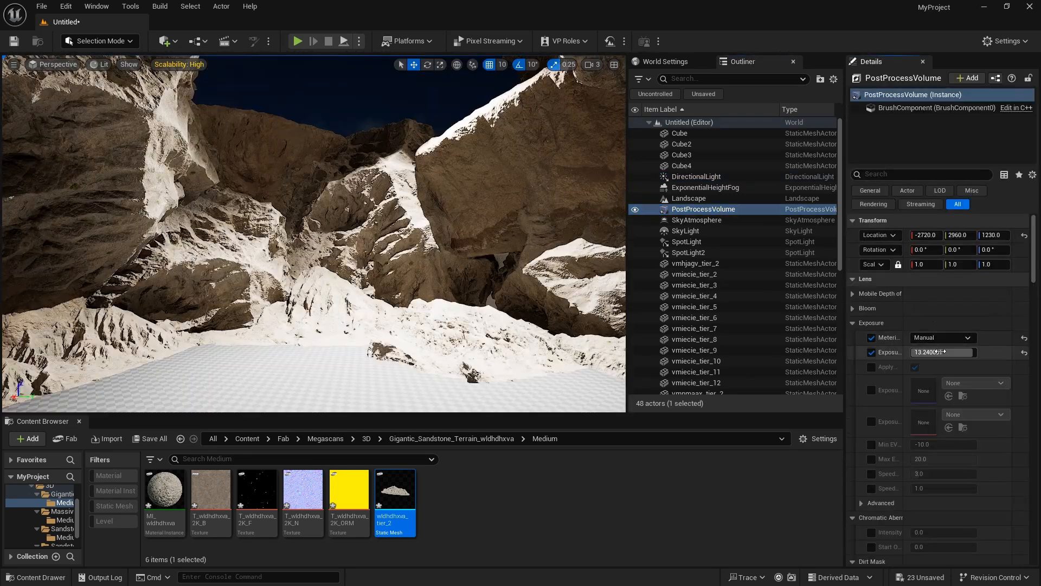
{"action": "left_click_drag", "start_coordinate": [941, 352], "coordinate": [939, 352]}
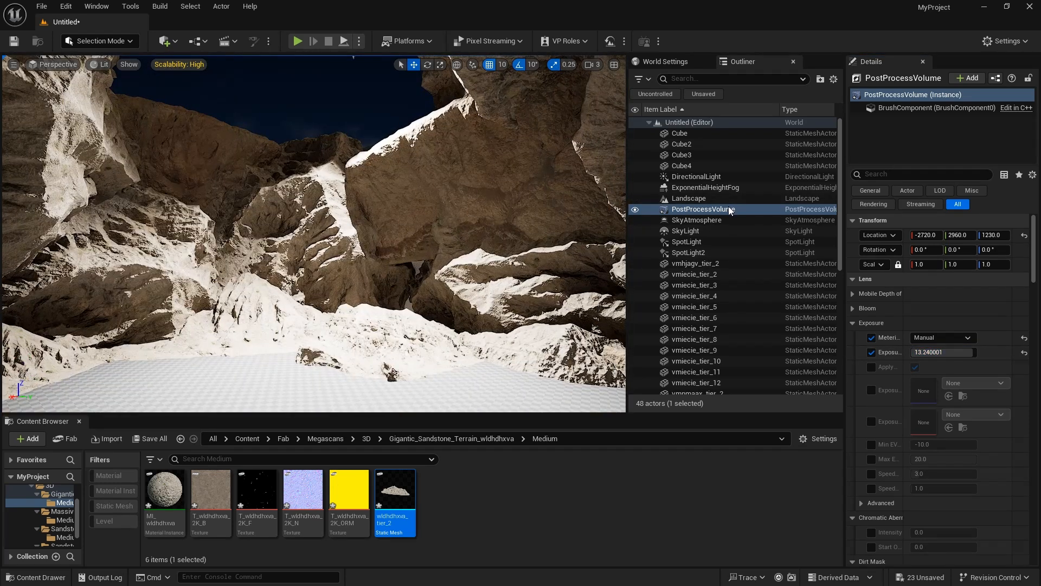
{"action": "left_click", "coordinate": [707, 243]}
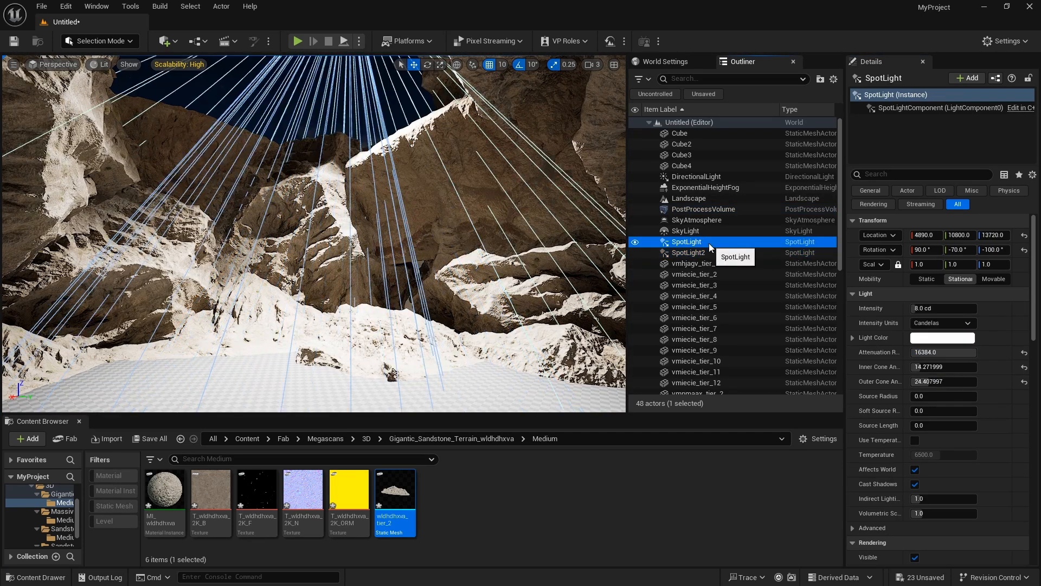
{"action": "key", "text": "Delete"}
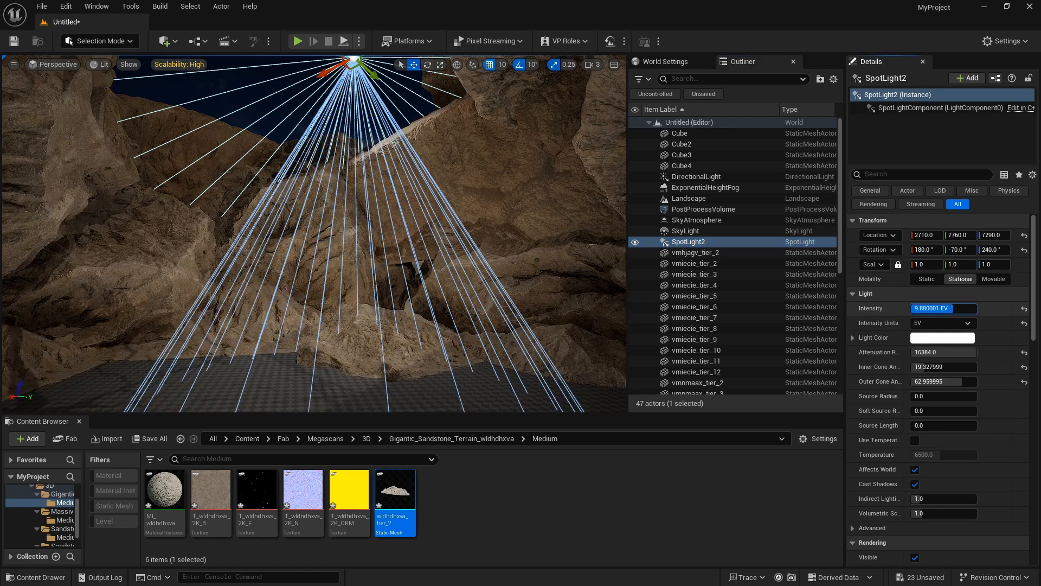
- Readjust the remaining spot light's EV intensity to balance the lighting on the canyon rocks
{"action": "left_click_drag", "start_coordinate": [946, 308], "coordinate": [948, 309]}
{"action": "right_click_drag", "start_coordinate": [488, 217], "coordinate": [488, 266]}
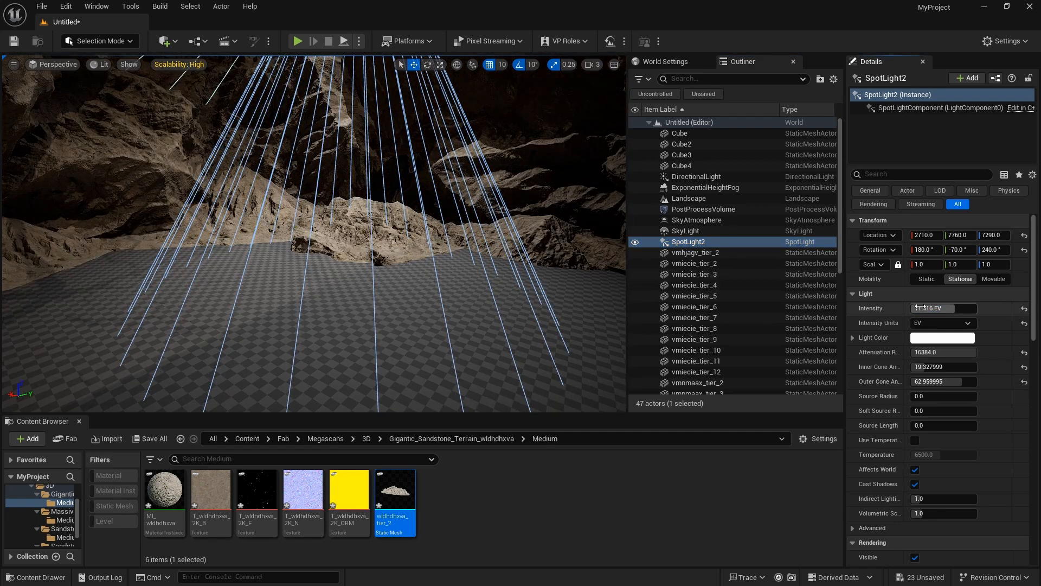
{"action": "left_click_drag", "start_coordinate": [920, 307], "coordinate": [942, 307]}
{"action": "mouse_move", "coordinate": [272, 295]}
{"action": "right_mouse_down"}
{"action": "mouse_move", "coordinate": [272, 217]}
{"action": "mouse_move", "coordinate": [272, 287]}
{"action": "right_mouse_up"}
{"action": "key", "text": "Escape"}
- Add a Cine Camera Actor to the level and start piloting it
{"action": "left_click", "coordinate": [168, 41]}
{"action": "mouse_move", "coordinate": [219, 147]}
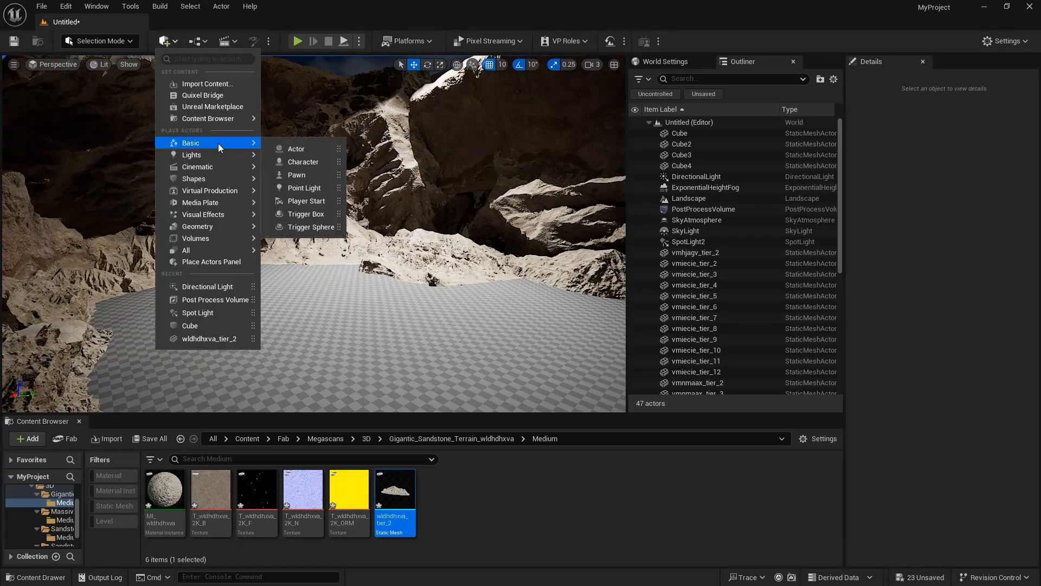
{"action": "left_click", "coordinate": [316, 199]}
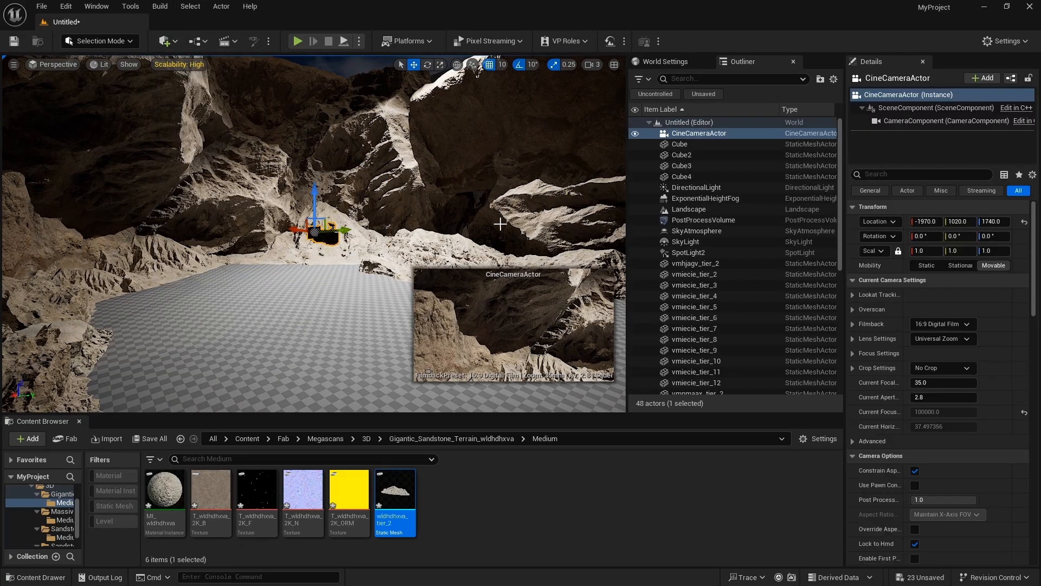
{"action": "right_click", "coordinate": [709, 136]}
{"action": "left_click", "coordinate": [791, 266]}
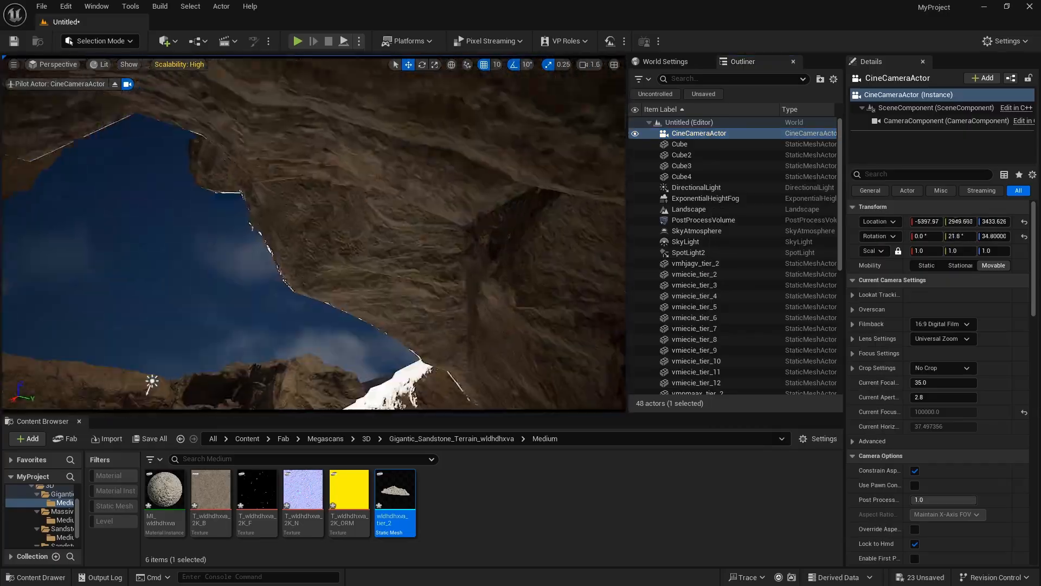
- Aim the piloted camera at the rock walls and set its current focal length to 11
{"action": "right_click_drag", "start_coordinate": [315, 233], "coordinate": [293, 266]}
{"action": "right_click_drag", "start_coordinate": [377, 226], "coordinate": [391, 206]}
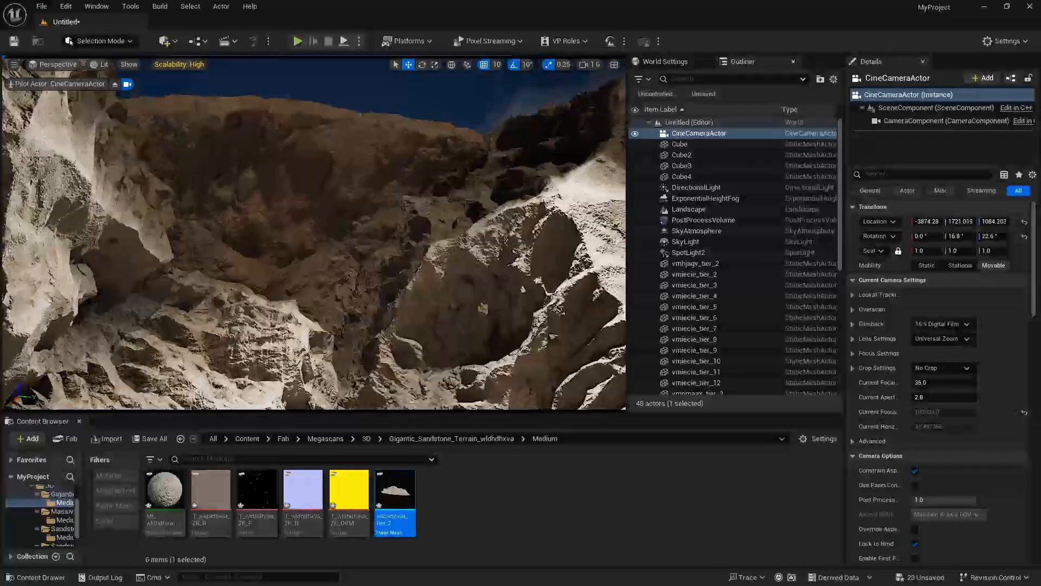
{"action": "left_click", "coordinate": [943, 370]}
{"action": "left_click", "coordinate": [945, 383]}
{"action": "type", "text": "11"}
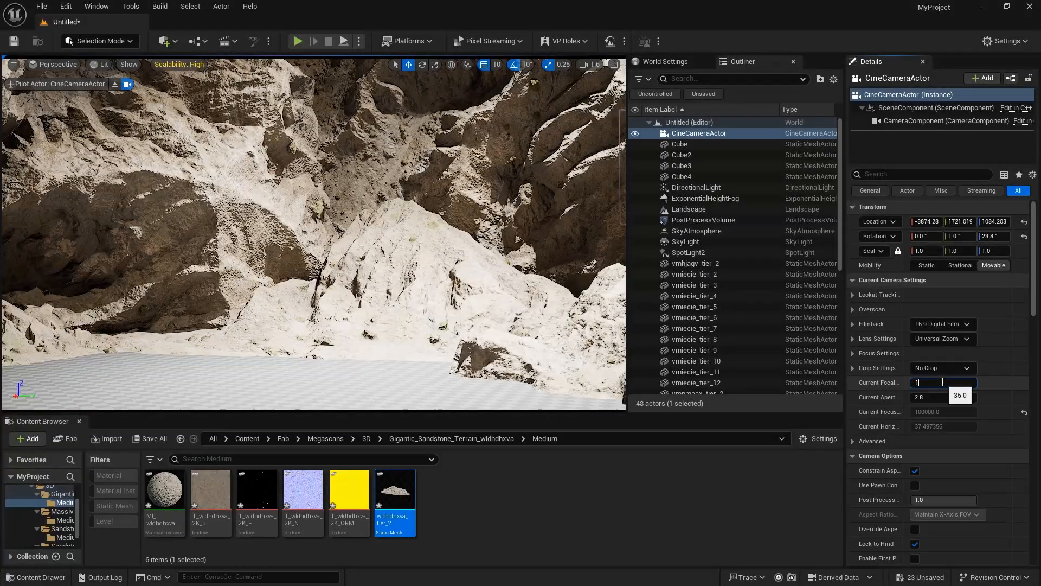
{"action": "key", "text": "Return"}
- Frame the canyon with the camera at about X -2825, Y 2204, Z 638, and stop piloting it
{"action": "right_click_drag", "start_coordinate": [489, 304], "coordinate": [493, 289]}
{"action": "key", "text": "w"}
{"action": "key", "text": "q"}
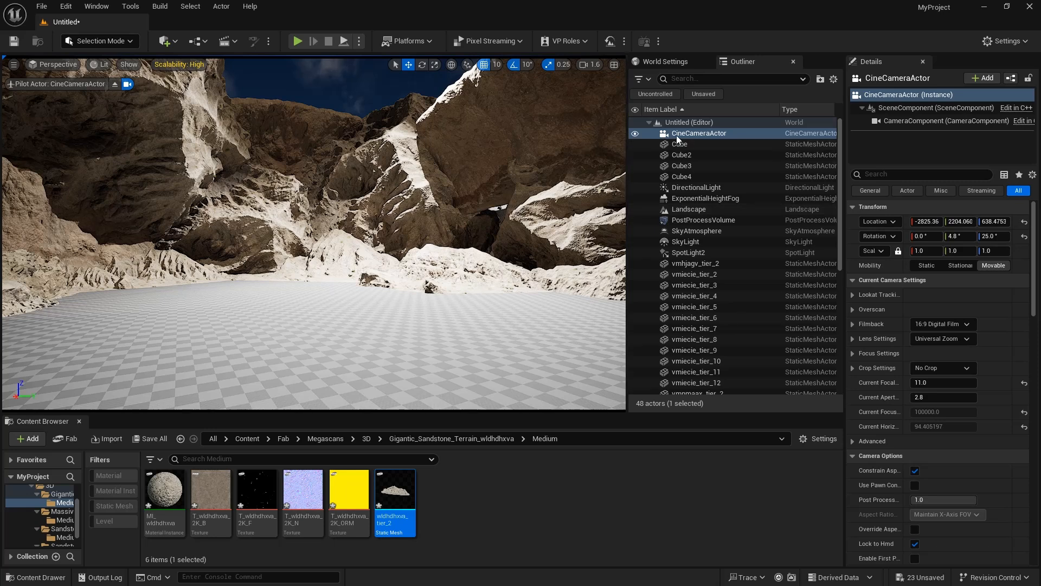
{"action": "left_click", "coordinate": [115, 84]}
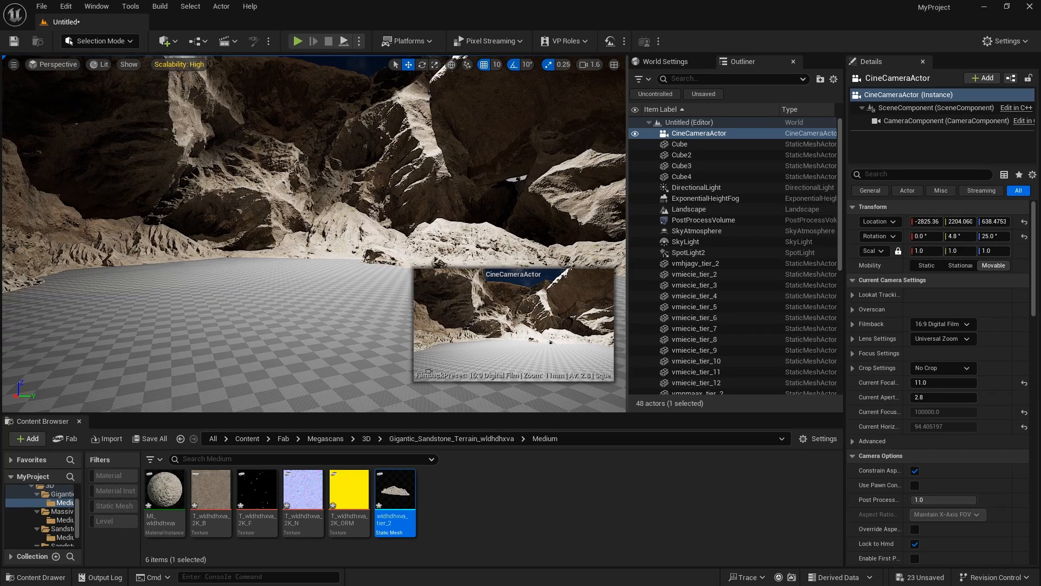
- Sculpt a broad hollow into the middle of the landscape floor in Landscape mode, undoing the trial strokes, and return to Selection mode
{"action": "left_click", "coordinate": [347, 315]}
{"action": "right_click_drag", "start_coordinate": [347, 315], "coordinate": [319, 300]}
{"action": "key", "text": "Escape"}
{"action": "key", "text": "shift+2"}
{"action": "left_click", "coordinate": [98, 67]}
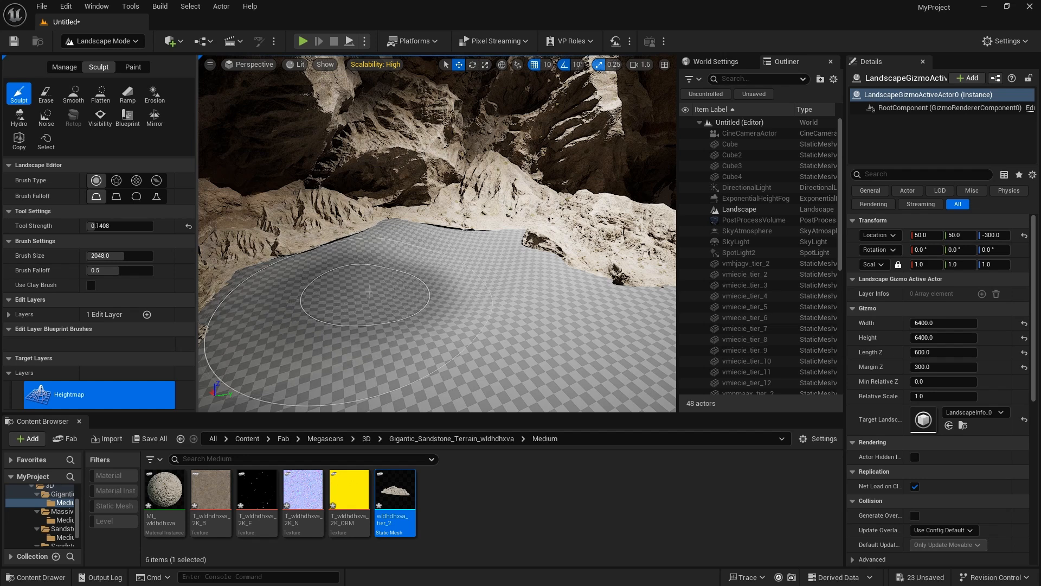
{"action": "key", "text": "ctrl+z"}
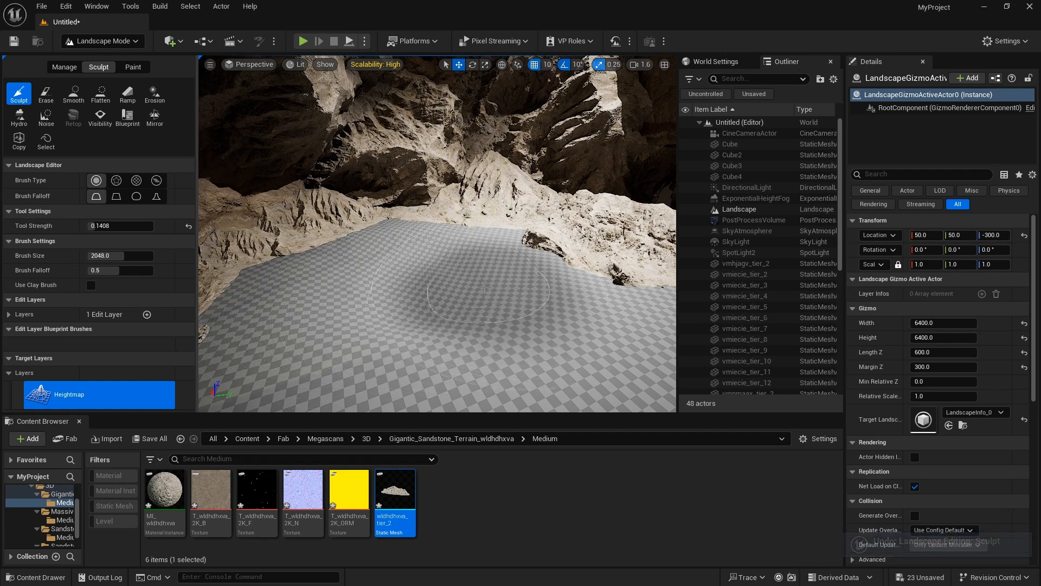
{"action": "key", "text": "ctrl+z"}
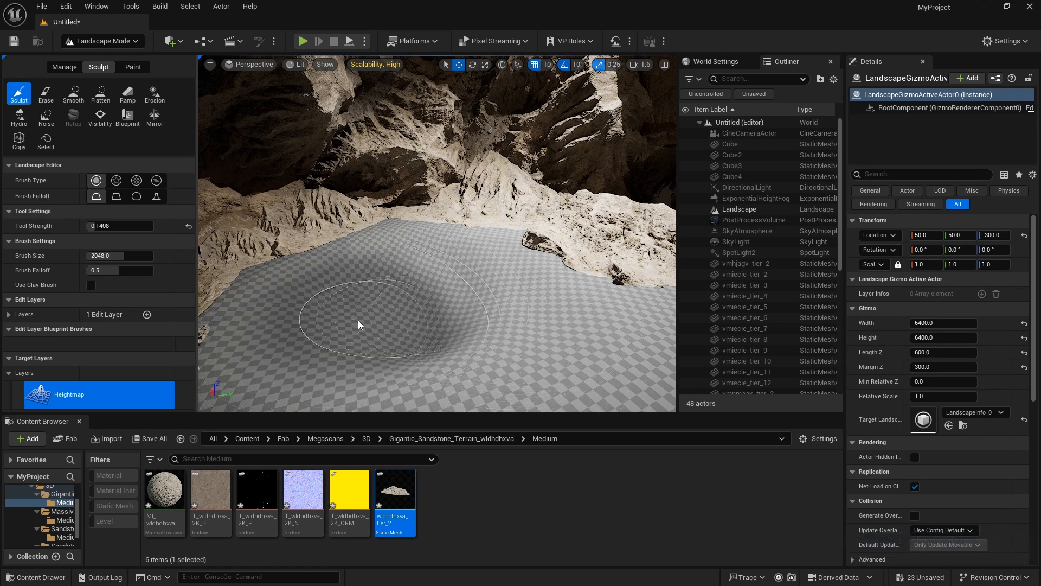
{"action": "key", "text": "shift+1"}
{"action": "right_click_drag", "start_coordinate": [417, 311], "coordinate": [387, 331]}
- Find the experimental Water plugin among the project's plugins and enable it
{"action": "left_click", "coordinate": [90, 8]}
{"action": "mouse_move", "coordinate": [69, 8]}
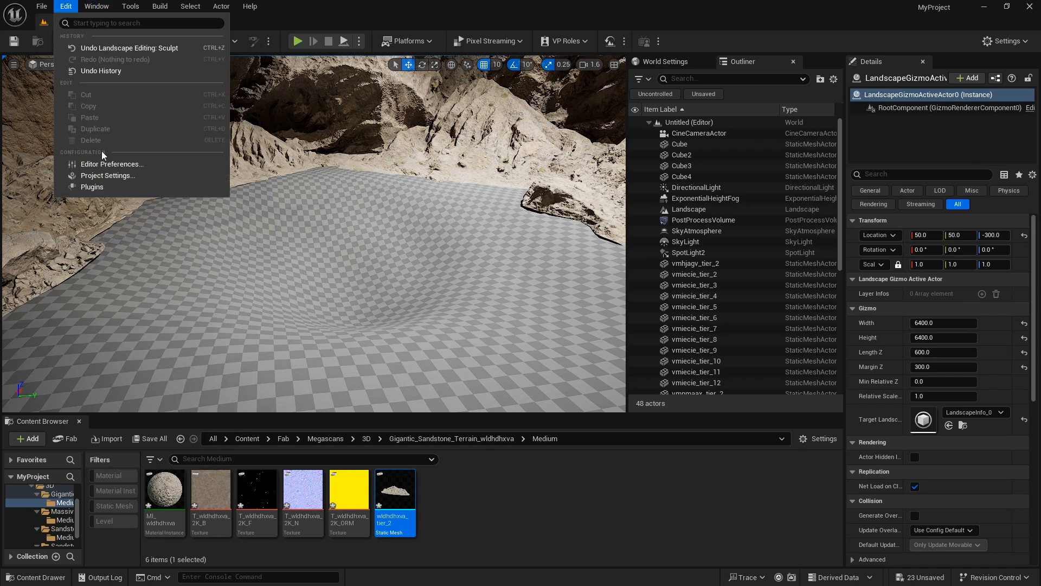
{"action": "left_click", "coordinate": [106, 184]}
{"action": "type", "text": "WATER"}
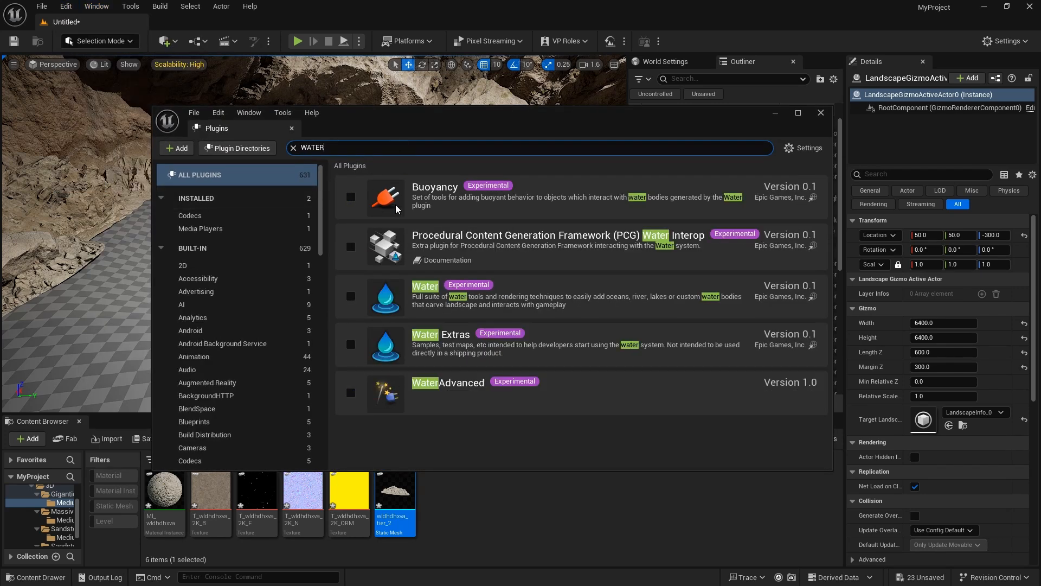
{"action": "left_click", "coordinate": [351, 297]}
{"action": "left_click", "coordinate": [616, 326]}
- Restart the editor, saving all modified assets and the Untitled level in the Content folder
{"action": "left_click", "coordinate": [786, 446]}
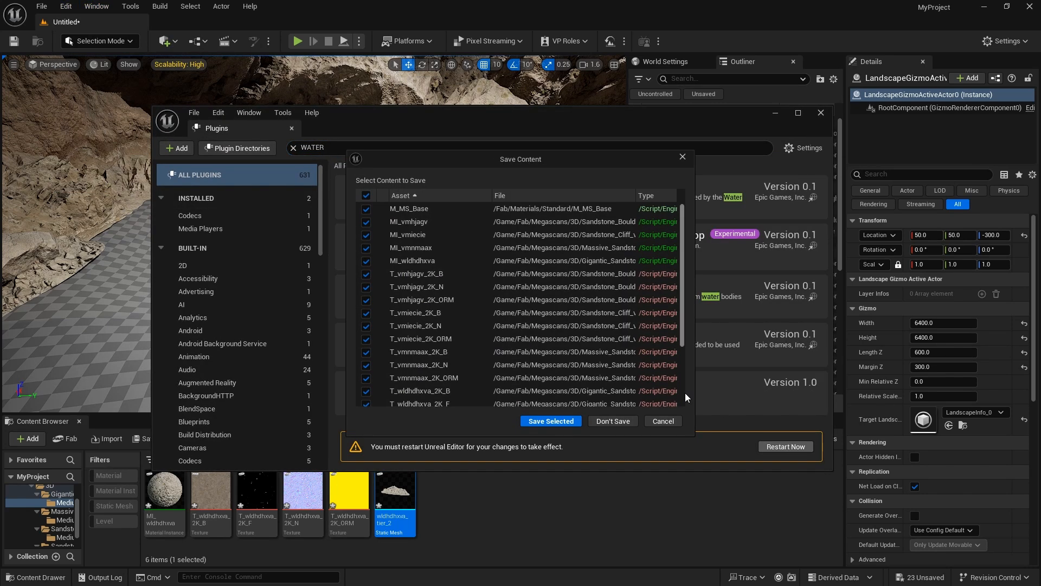
{"action": "left_click", "coordinate": [550, 421]}
{"action": "left_click", "coordinate": [766, 463]}
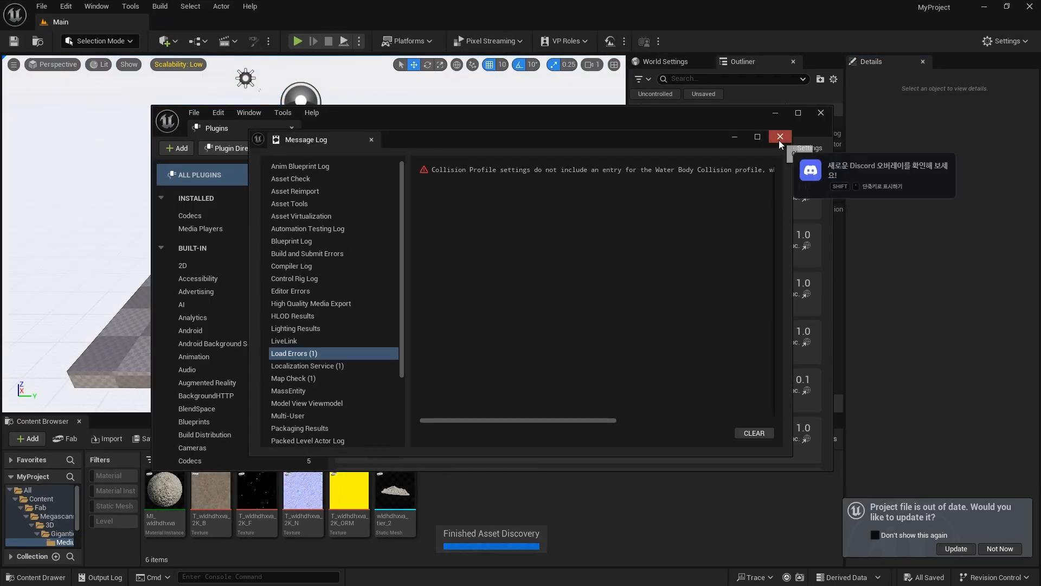
- Close the Message Log and Plugins windows and reopen the Untitled level
{"action": "left_click", "coordinate": [780, 136]}
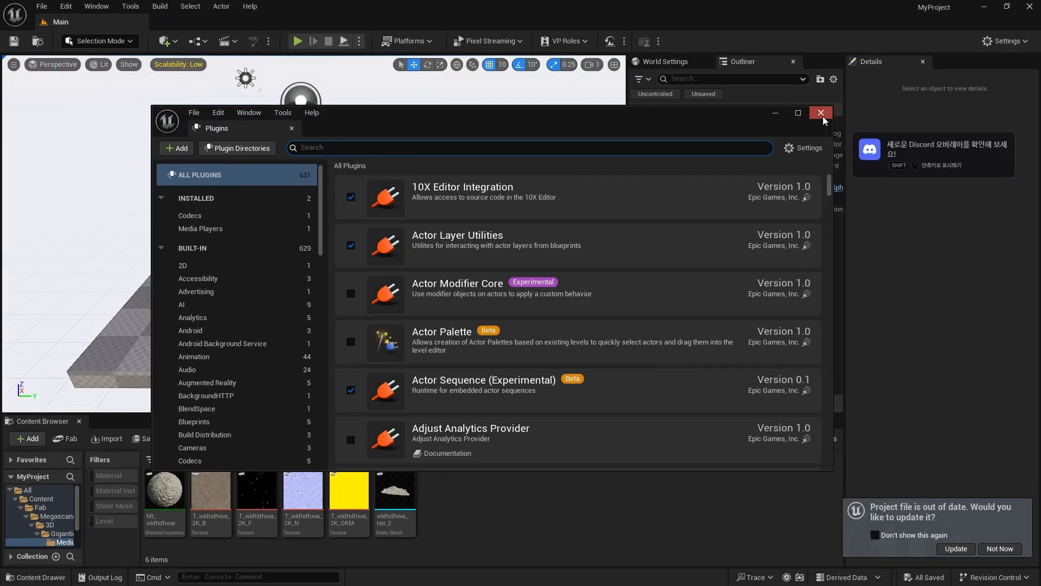
{"action": "left_click", "coordinate": [822, 113]}
{"action": "double_click", "coordinate": [311, 494]}
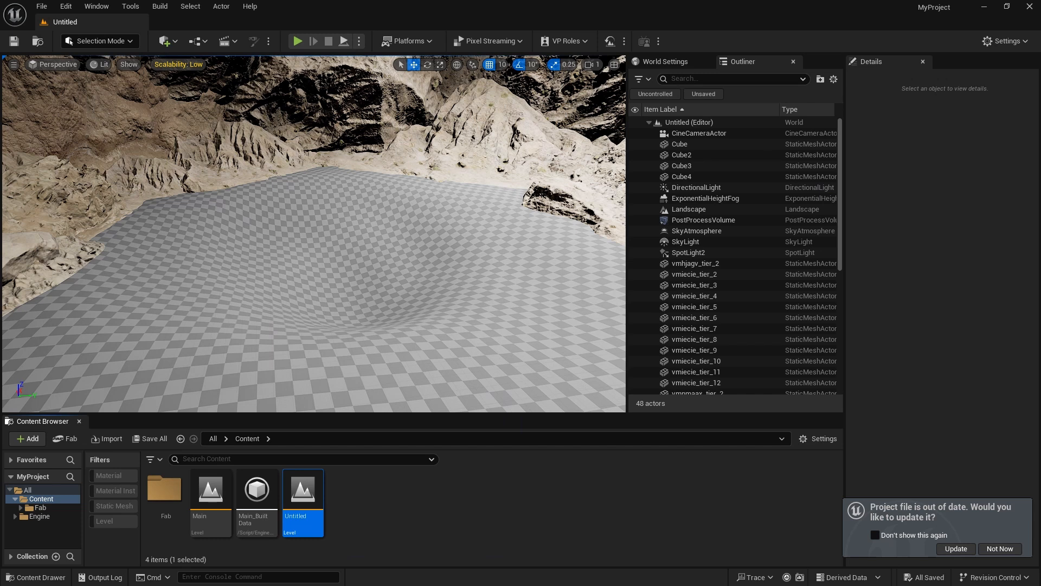
- Add a Water Body Lake to the level
{"action": "left_click", "coordinate": [165, 41]}
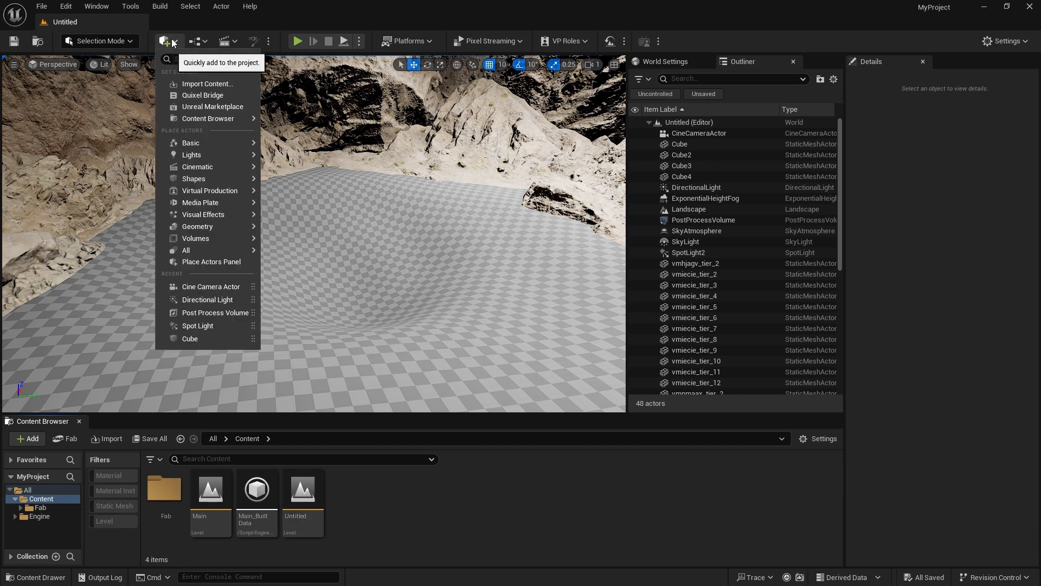
{"action": "type", "text": "water"}
{"action": "left_click", "coordinate": [217, 140]}
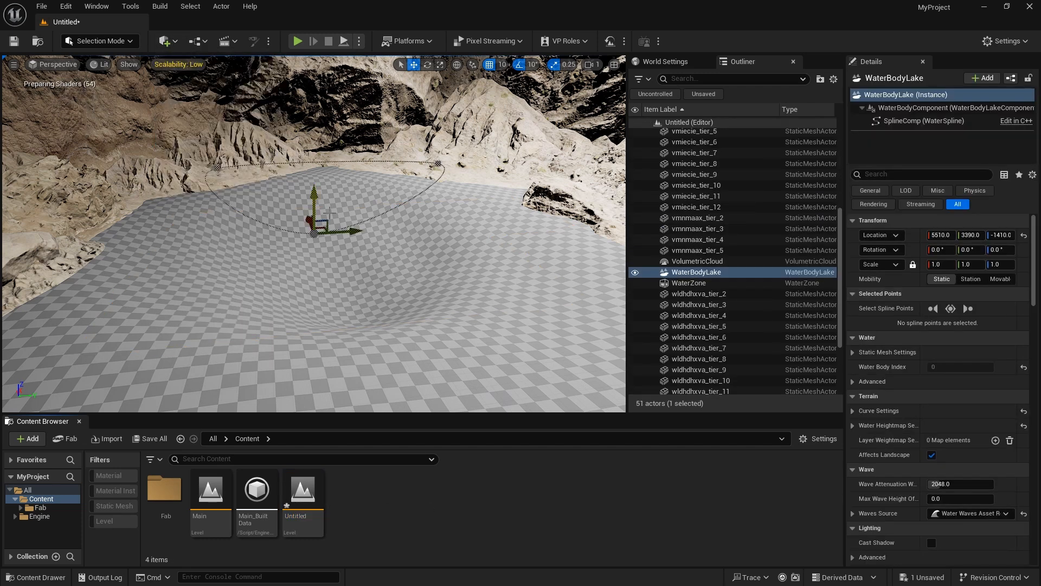
- Move the lake over the sculpted hollow so its water fills the basin below the cliffs
{"action": "left_click_drag", "start_coordinate": [332, 126], "coordinate": [328, 200]}
{"action": "mouse_move", "coordinate": [328, 201]}
{"action": "right_mouse_down"}
{"action": "mouse_move", "coordinate": [249, 220]}
{"action": "mouse_move", "coordinate": [328, 201]}
{"action": "right_mouse_up"}
{"action": "left_click_drag", "start_coordinate": [339, 239], "coordinate": [324, 375]}
{"action": "right_click_drag", "start_coordinate": [323, 375], "coordinate": [244, 388]}
{"action": "right_click_drag", "start_coordinate": [302, 377], "coordinate": [301, 378]}
{"action": "right_click_drag", "start_coordinate": [303, 337], "coordinate": [280, 326]}
- Try to reshape the lake by moving its spline points inward around the basin
{"action": "left_click", "coordinate": [274, 300]}
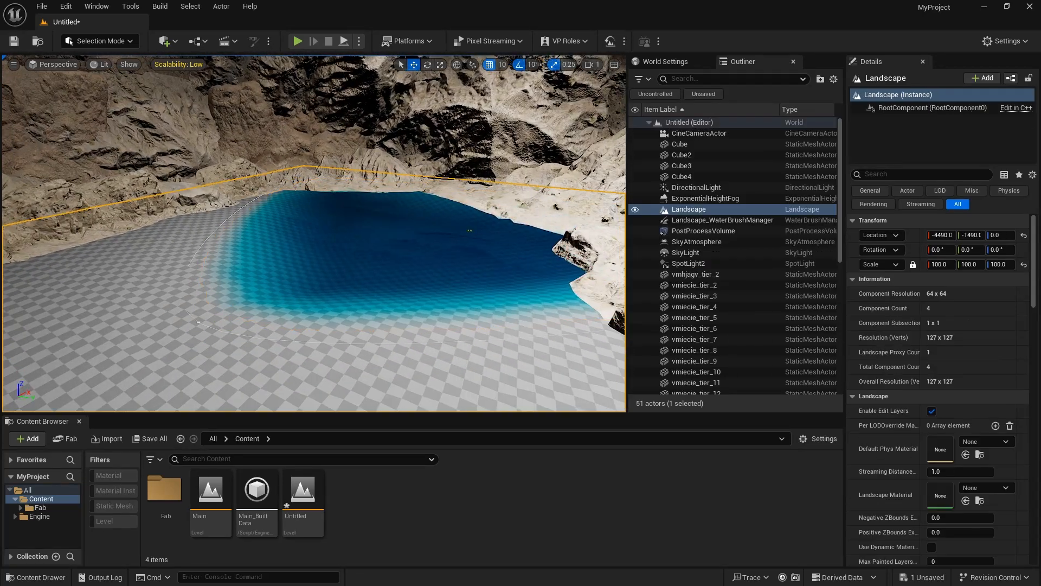
{"action": "left_click", "coordinate": [281, 299]}
{"action": "left_click", "coordinate": [319, 179]}
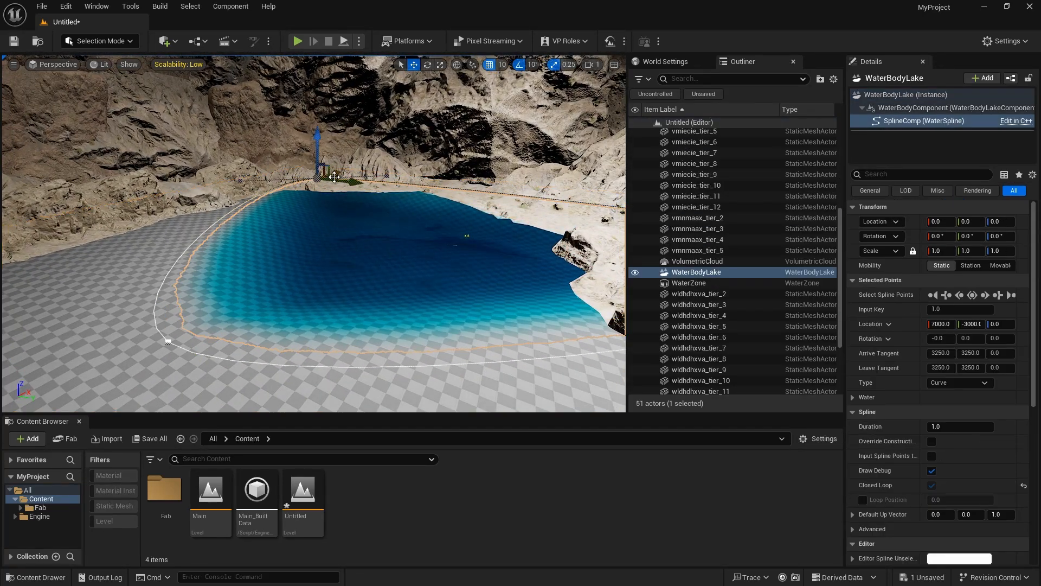
{"action": "key", "text": "w"}
{"action": "right_click_drag", "start_coordinate": [332, 177], "coordinate": [329, 198]}
{"action": "left_click_drag", "start_coordinate": [323, 218], "coordinate": [325, 219]}
{"action": "right_click_drag", "start_coordinate": [325, 219], "coordinate": [430, 244]}
{"action": "left_click", "coordinate": [452, 129]}
{"action": "right_click_drag", "start_coordinate": [324, 213], "coordinate": [255, 217]}
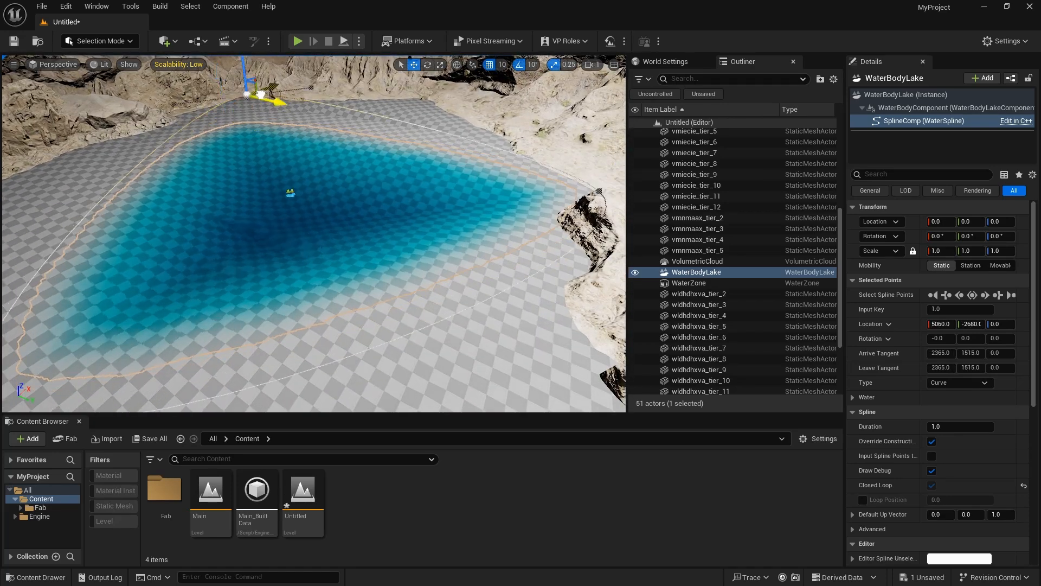
- Undo the moves of the lake's spline points
{"action": "right_click_drag", "start_coordinate": [333, 100], "coordinate": [437, 119]}
{"action": "key", "text": "ctrl+z"}
{"action": "key", "text": "ctrl+z"}
{"action": "key", "text": "ctrl+z"}
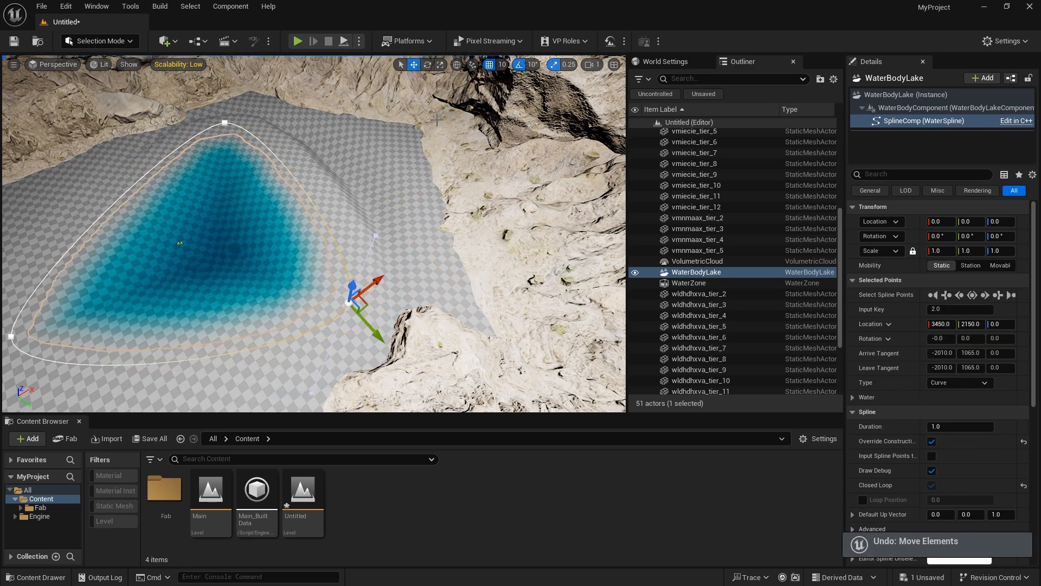
- Duplicate the wldhdhxva_tier_5 cliff and rotate the copy to cover the lake's edge
{"action": "right_click_drag", "start_coordinate": [400, 150], "coordinate": [304, 146]}
{"action": "left_click", "coordinate": [233, 142]}
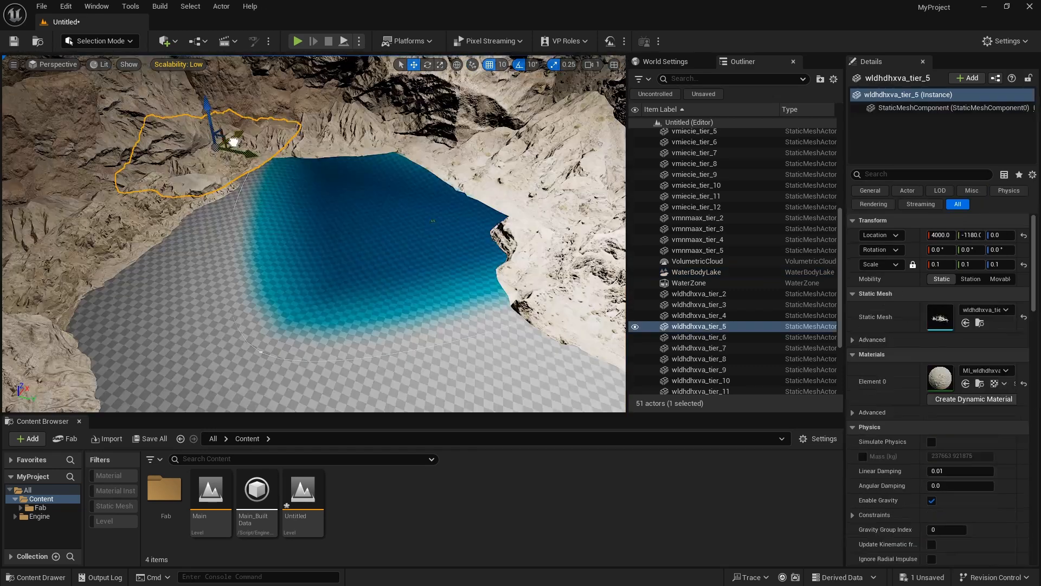
{"action": "right_click_drag", "start_coordinate": [247, 168], "coordinate": [252, 187]}
{"action": "key", "text": "e"}
{"action": "left_click_drag", "start_coordinate": [295, 159], "coordinate": [268, 143]}
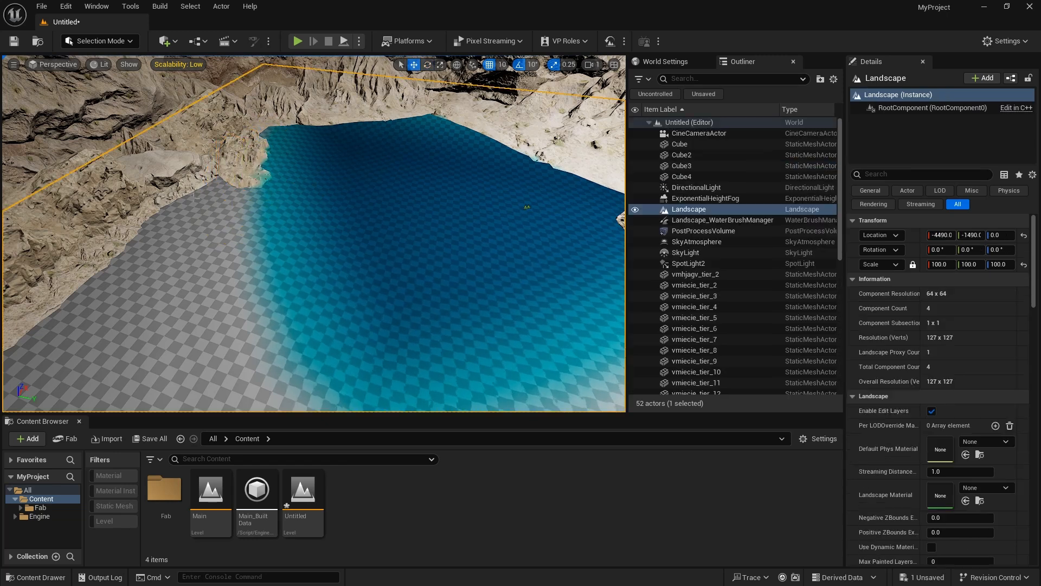
- Lower the wldhdhxva_tier_21 cliff into the lake at X 1580, Y 4500, Z -610 and turn it 90° around its vertical axis
{"action": "left_click", "coordinate": [277, 217]}
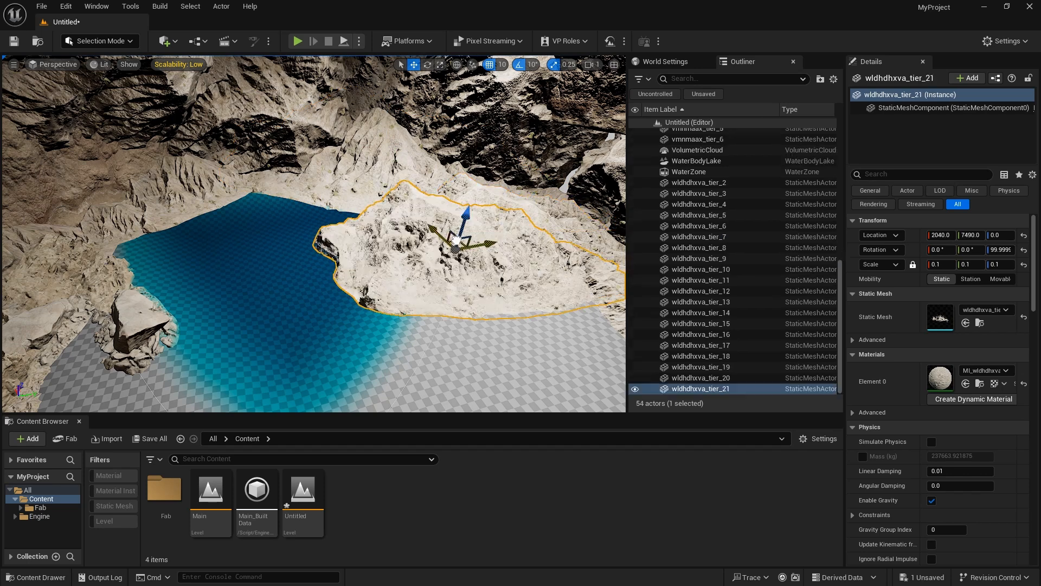
{"action": "left_click_drag", "start_coordinate": [331, 287], "coordinate": [331, 297]}
{"action": "right_click_drag", "start_coordinate": [331, 297], "coordinate": [348, 315]}
{"action": "key", "text": "e"}
{"action": "left_click_drag", "start_coordinate": [373, 334], "coordinate": [374, 334]}
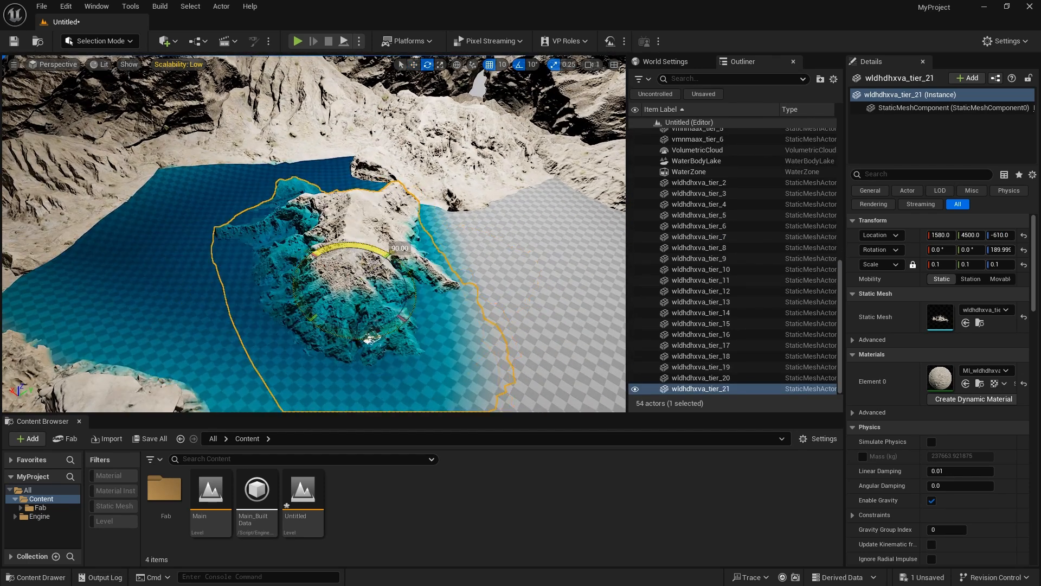
- Duplicate the partly submerged cliff along the lake's shore to X 0, Y 4680, Z -750
{"action": "left_click_drag", "start_coordinate": [443, 255], "coordinate": [427, 216], "text": "shift"}
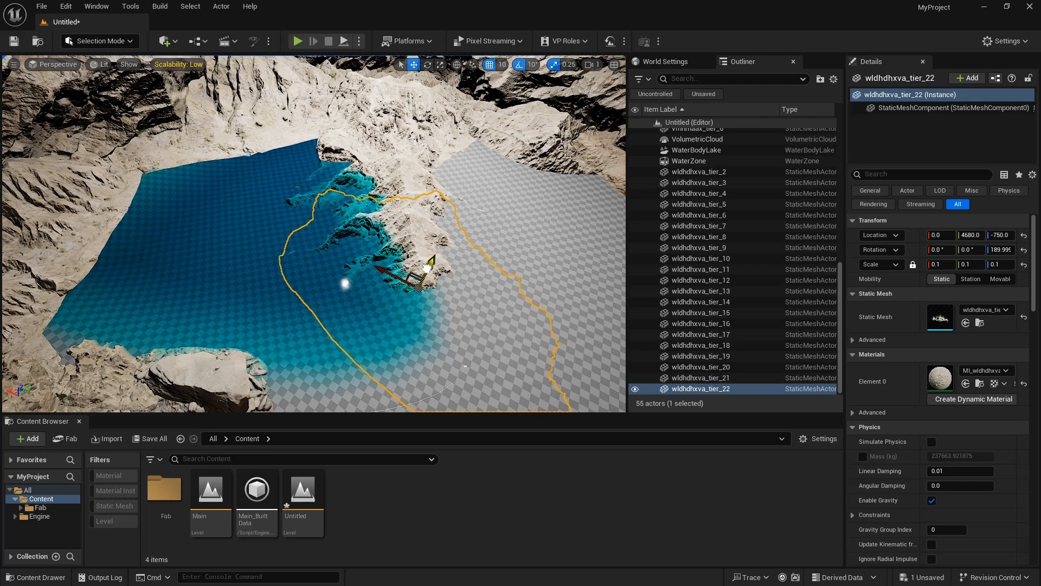
{"action": "key", "text": "ctrl+z"}
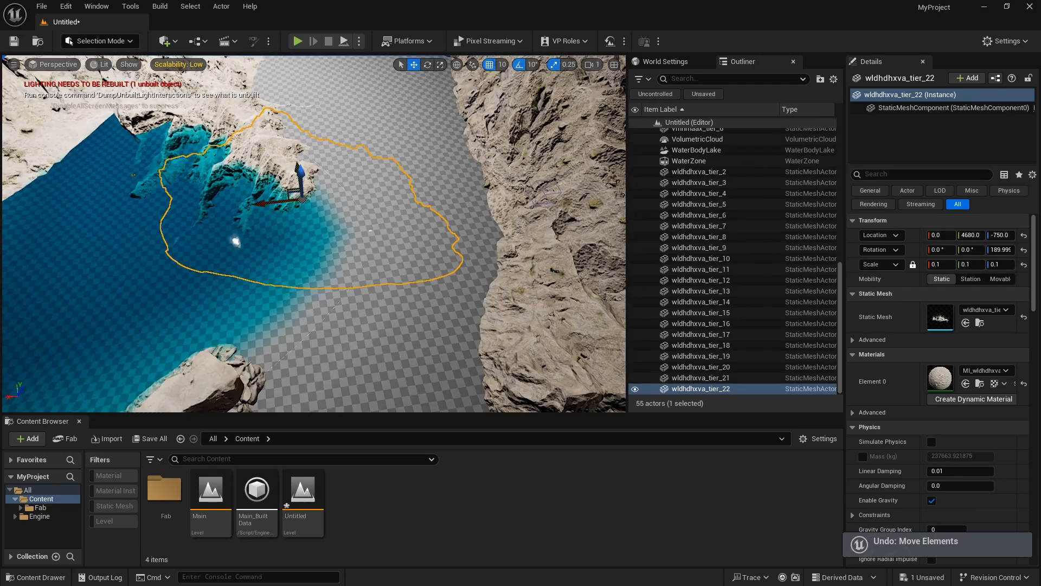
- Duplicate the shore cliff onto the open bank at X 170, Y 2350, Z -600, with its vertical rotation at about 120°
{"action": "right_click_drag", "start_coordinate": [331, 242], "coordinate": [330, 243]}
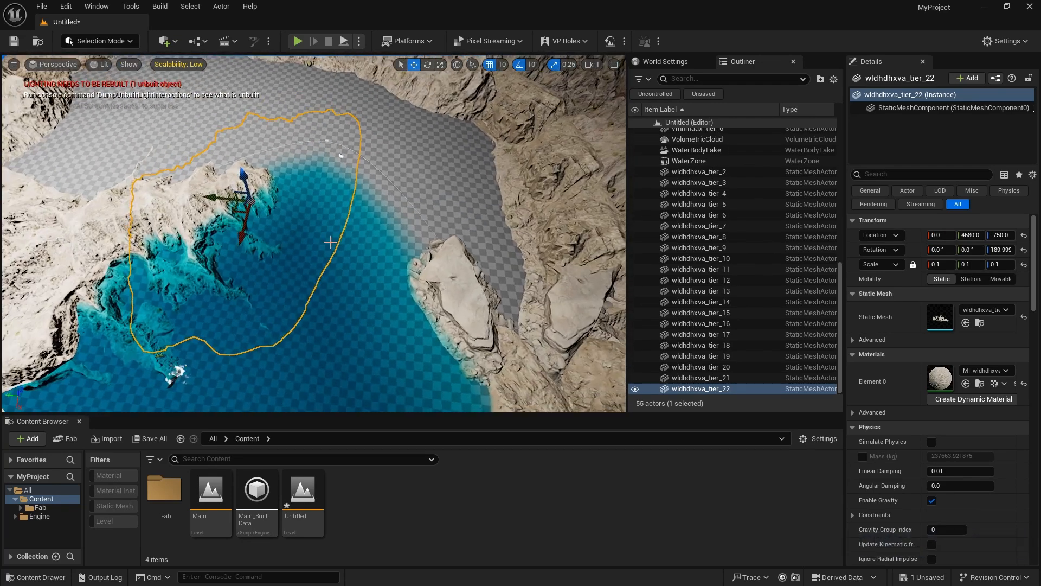
{"action": "key", "text": "e"}
{"action": "left_click_drag", "start_coordinate": [345, 272], "coordinate": [407, 256]}
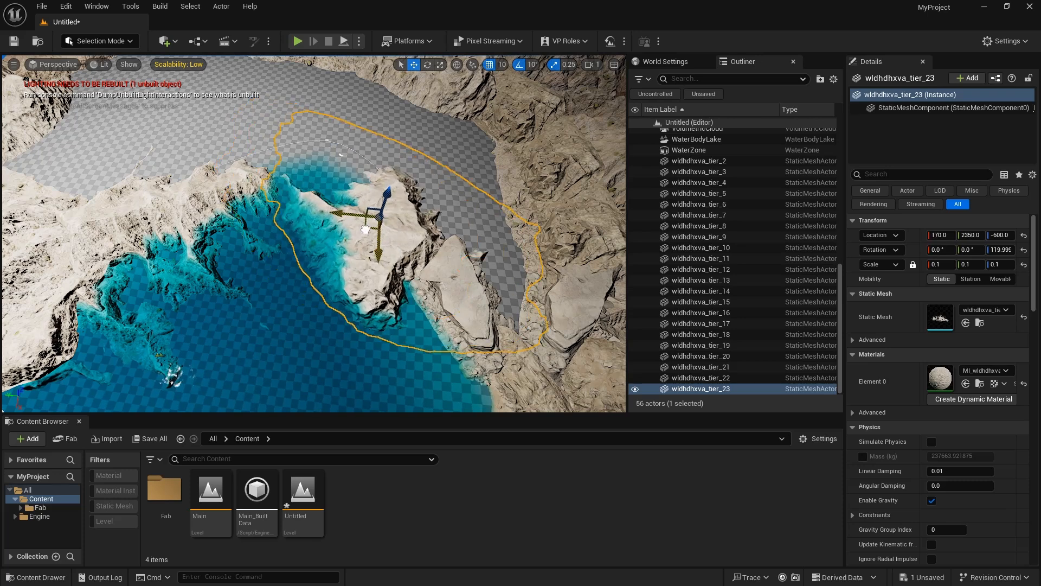
- Duplicate the flat vmhjagv boulder into the gap between the shore cliffs and rotate the copy to -20°
{"action": "left_click", "coordinate": [467, 280]}
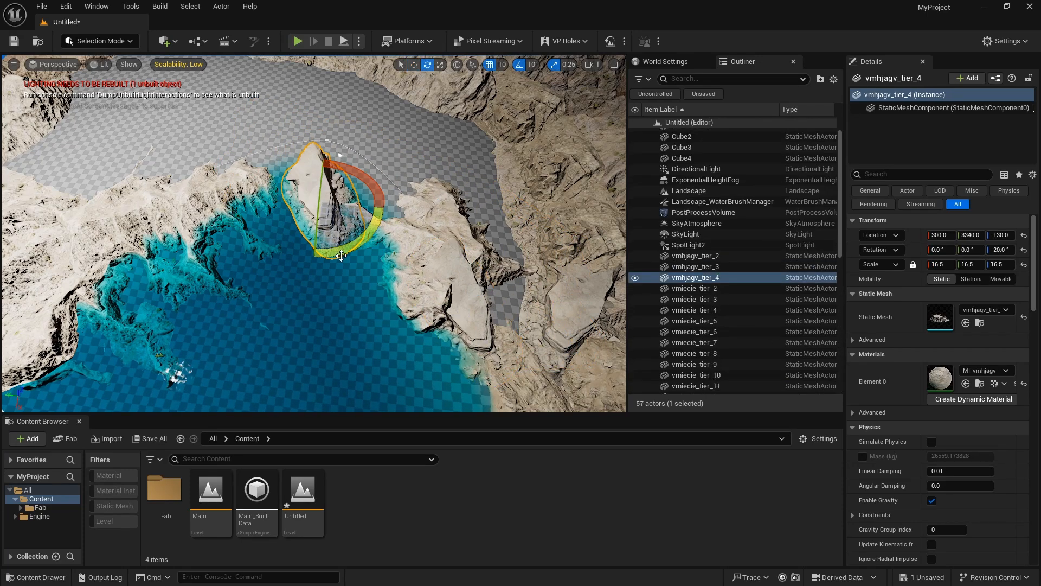
{"action": "right_click_drag", "start_coordinate": [295, 212], "coordinate": [244, 213]}
{"action": "left_click", "coordinate": [403, 204]}
{"action": "left_click_drag", "start_coordinate": [382, 191], "coordinate": [352, 232]}
{"action": "key", "text": "ctrl+z"}
{"action": "left_click", "coordinate": [395, 175]}
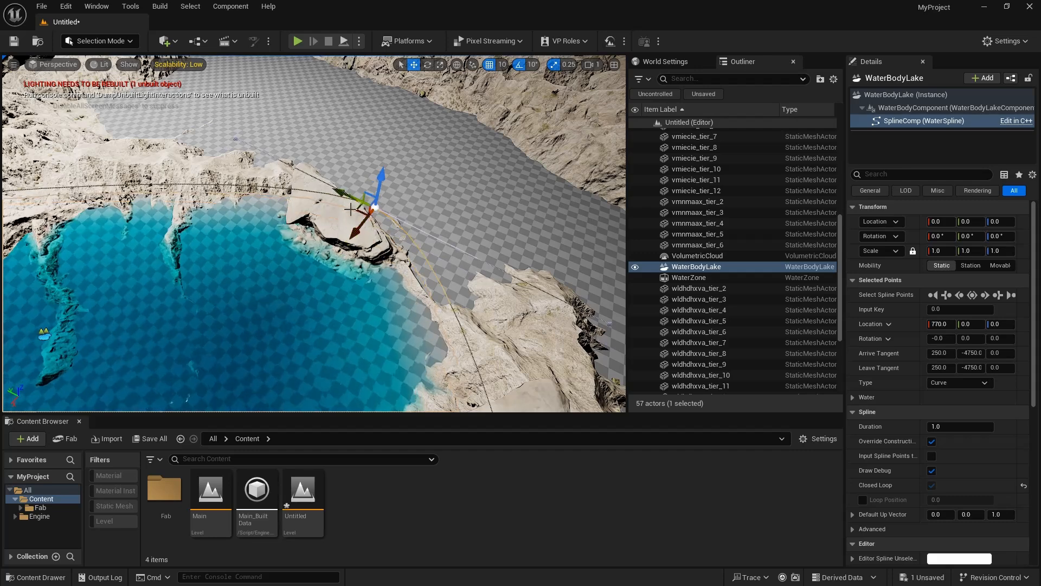
- Shift the wldhdhxva_tier_23 cliff along the bank beside the flat boulder
{"action": "right_click_drag", "start_coordinate": [342, 247], "coordinate": [279, 250]}
{"action": "left_click", "coordinate": [326, 275]}
{"action": "left_click", "coordinate": [326, 275]}
{"action": "left_click", "coordinate": [354, 326]}
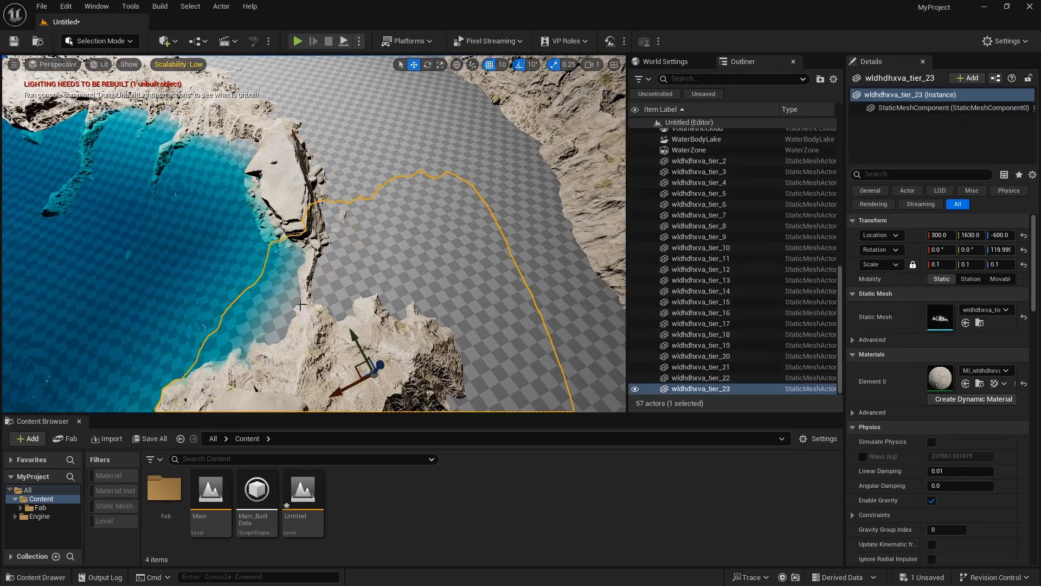
{"action": "left_click_drag", "start_coordinate": [379, 365], "coordinate": [382, 361]}
{"action": "right_click_drag", "start_coordinate": [382, 361], "coordinate": [348, 331]}
{"action": "left_click", "coordinate": [350, 328]}
- Create an Outliner folder named CUBE and move Cube, Cube2, Cube3 and Cube4 into it
{"action": "scroll", "coordinate": [722, 161], "scroll_direction": "up", "scroll_amount": 3}
{"action": "scroll", "coordinate": [722, 161], "scroll_direction": "up", "scroll_amount": 10}
{"action": "left_click", "coordinate": [684, 145]}
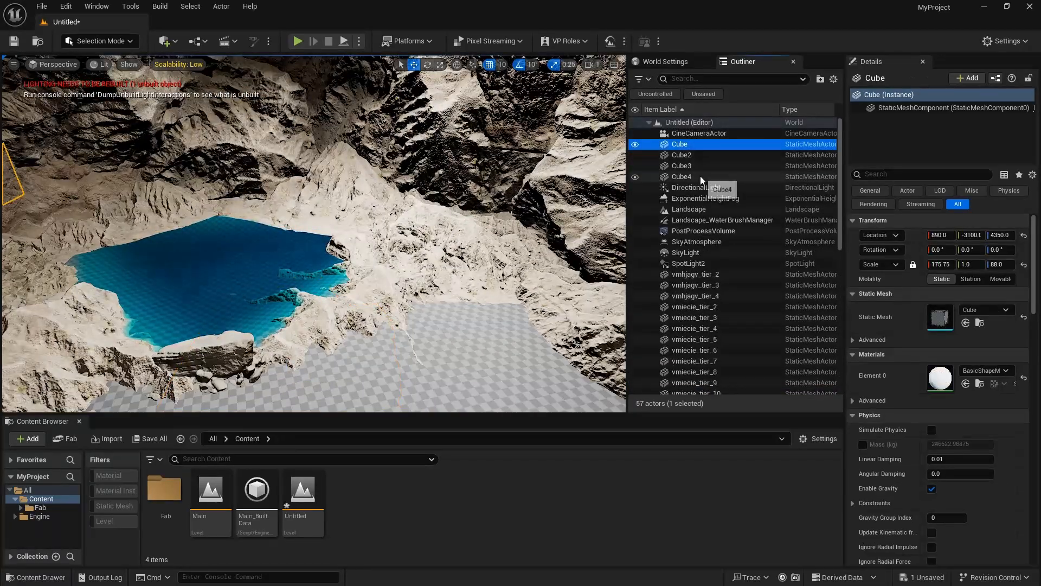
{"action": "right_click", "coordinate": [699, 124]}
{"action": "left_click", "coordinate": [732, 147]}
{"action": "type", "text": "CU"}
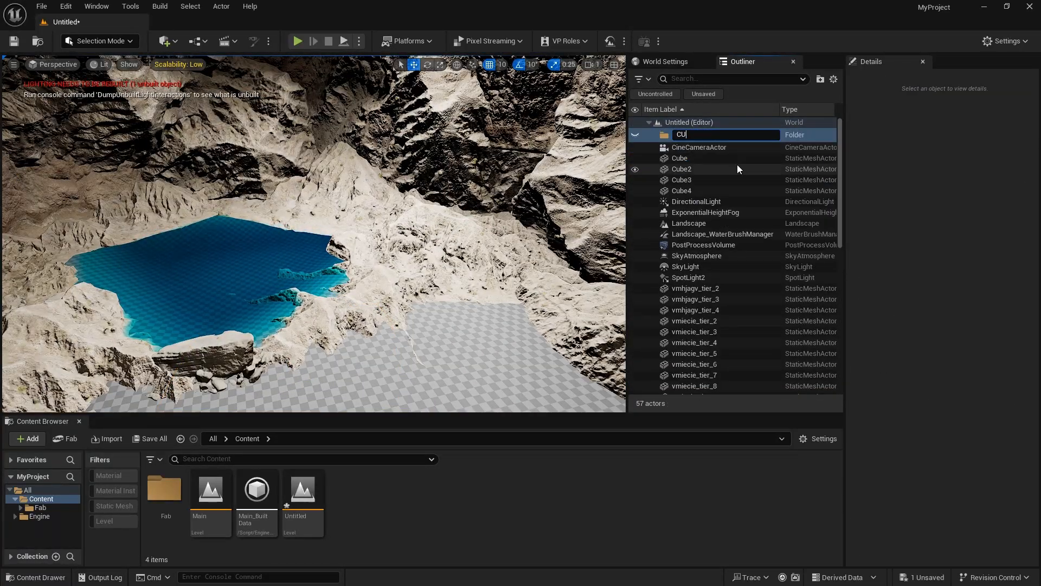
{"action": "type", "text": "BE"}
{"action": "key", "text": "Return"}
{"action": "left_click", "coordinate": [728, 156]}
{"action": "left_click", "coordinate": [727, 189], "text": "shift"}
{"action": "left_click_drag", "start_coordinate": [728, 187], "coordinate": [726, 134]}
- Create an Outliner folder named ASSET and move all vmhjagv, vmiecie and vmnmaax meshes into it
{"action": "right_click", "coordinate": [703, 124]}
{"action": "left_click", "coordinate": [733, 148]}
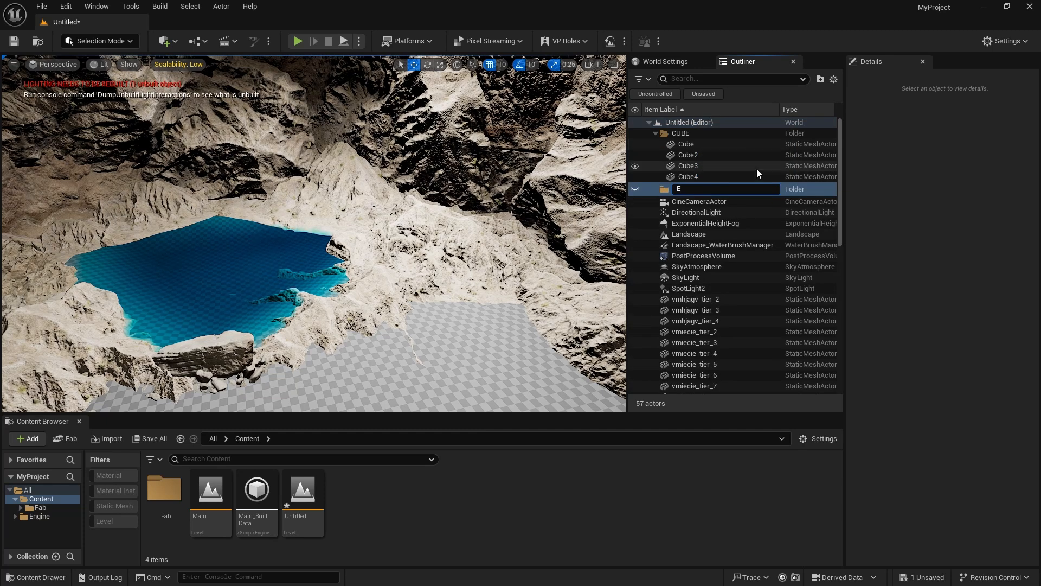
{"action": "key", "text": "BackSpace"}
{"action": "type", "text": "ASSET"}
{"action": "key", "text": "Return"}
{"action": "left_click", "coordinate": [722, 297]}
{"action": "scroll", "coordinate": [721, 244], "scroll_direction": "down", "scroll_amount": 15}
{"action": "left_click", "coordinate": [721, 173], "text": "shift"}
{"action": "scroll", "coordinate": [739, 207], "scroll_direction": "up", "scroll_amount": 4}
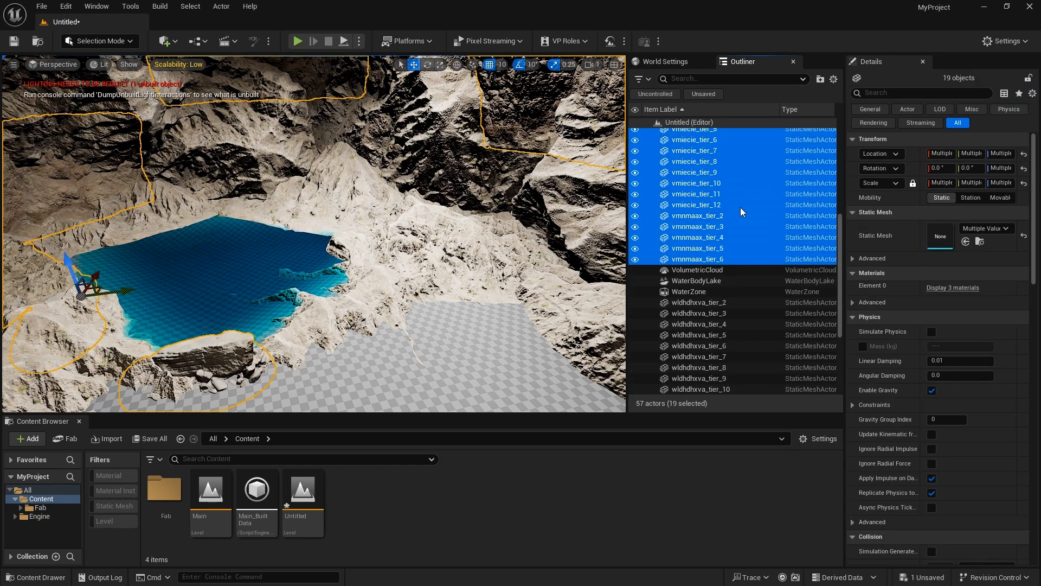
{"action": "scroll", "coordinate": [741, 207], "scroll_direction": "up", "scroll_amount": 10}
{"action": "left_click_drag", "start_coordinate": [715, 281], "coordinate": [697, 134]}
- Move the meshes wldhdhxva_tier_2 through wldhdhxva_tier_23 into the ASSET folder and collapse it
{"action": "scroll", "coordinate": [708, 211], "scroll_direction": "down", "scroll_amount": 12}
{"action": "left_click", "coordinate": [692, 299]}
{"action": "scroll", "coordinate": [694, 299], "scroll_direction": "down", "scroll_amount": 8}
{"action": "left_click", "coordinate": [704, 389], "text": "shift"}
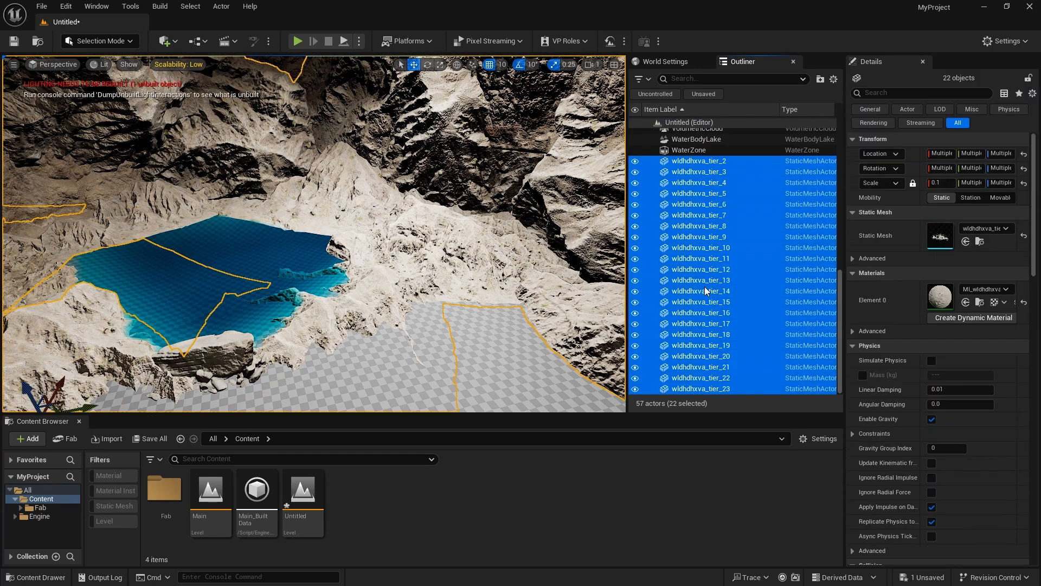
{"action": "left_click_drag", "start_coordinate": [705, 291], "coordinate": [698, 134]}
{"action": "left_click", "coordinate": [656, 133]}
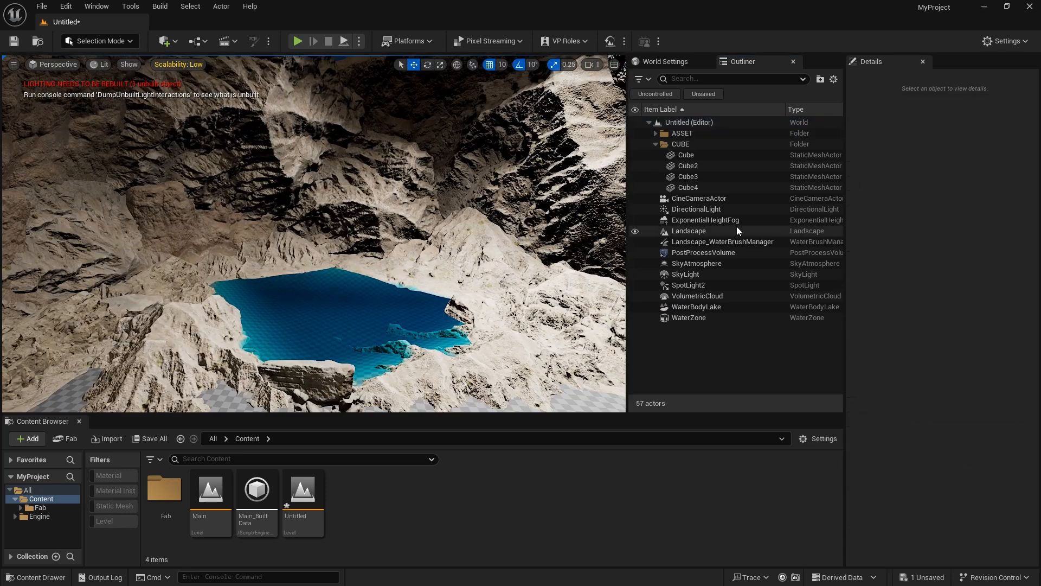
- Pilot the CineCameraActor, tilt it up to about 13.2° pitch and 25.2° yaw, and stop piloting
{"action": "left_click", "coordinate": [705, 198]}
{"action": "right_click", "coordinate": [715, 200]}
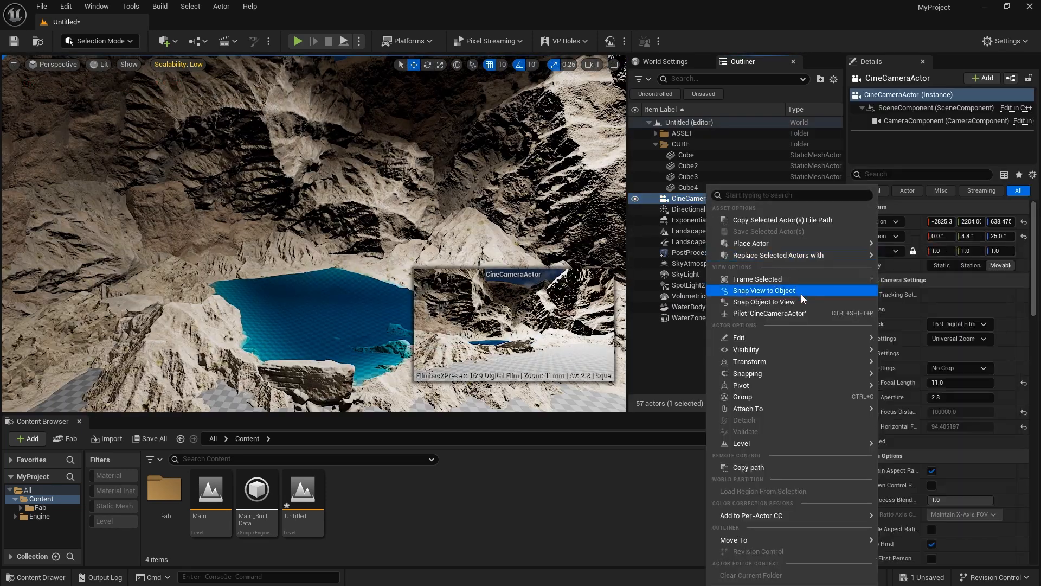
{"action": "left_click", "coordinate": [798, 314]}
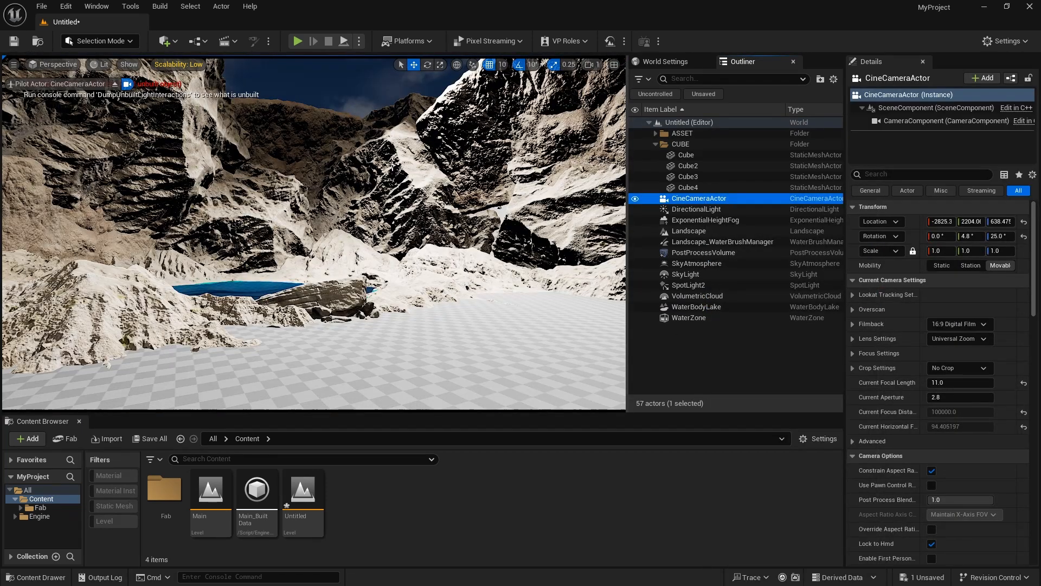
{"action": "right_click_drag", "start_coordinate": [400, 185], "coordinate": [401, 161]}
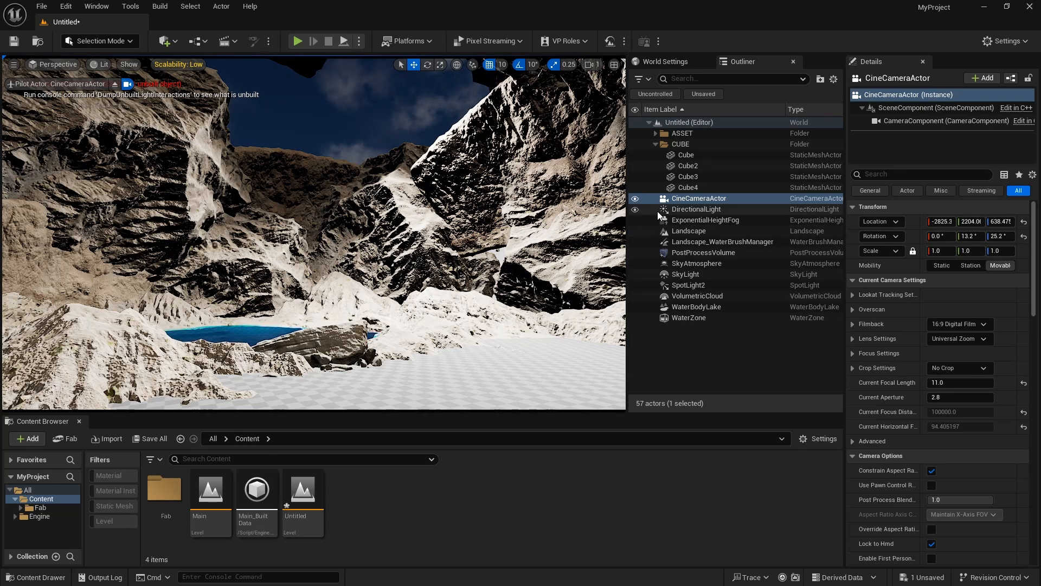
{"action": "left_click", "coordinate": [115, 84]}
- Duplicate a wldhdhxva cliff over the bare ground beyond the lake at X -2060, Y 990, Z -390
{"action": "right_click_drag", "start_coordinate": [228, 179], "coordinate": [271, 260]}
{"action": "left_click", "coordinate": [87, 122]}
{"action": "left_click_drag", "start_coordinate": [82, 108], "coordinate": [134, 207], "text": "alt"}
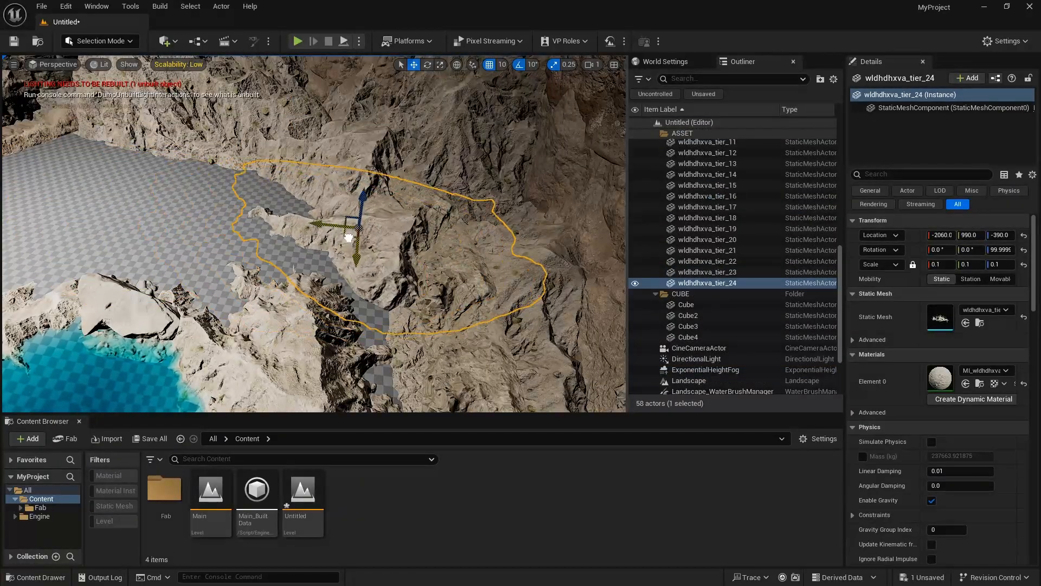
- Duplicate the new cliff across the bare ground to about X -2360, Y 3730, Z -170, rotated to about 110°
{"action": "left_click_drag", "start_coordinate": [291, 365], "coordinate": [171, 178], "text": "alt"}
{"action": "left_click_drag", "start_coordinate": [202, 232], "coordinate": [189, 230]}
{"action": "right_click_drag", "start_coordinate": [165, 224], "coordinate": [206, 219]}
{"action": "key", "text": "w"}
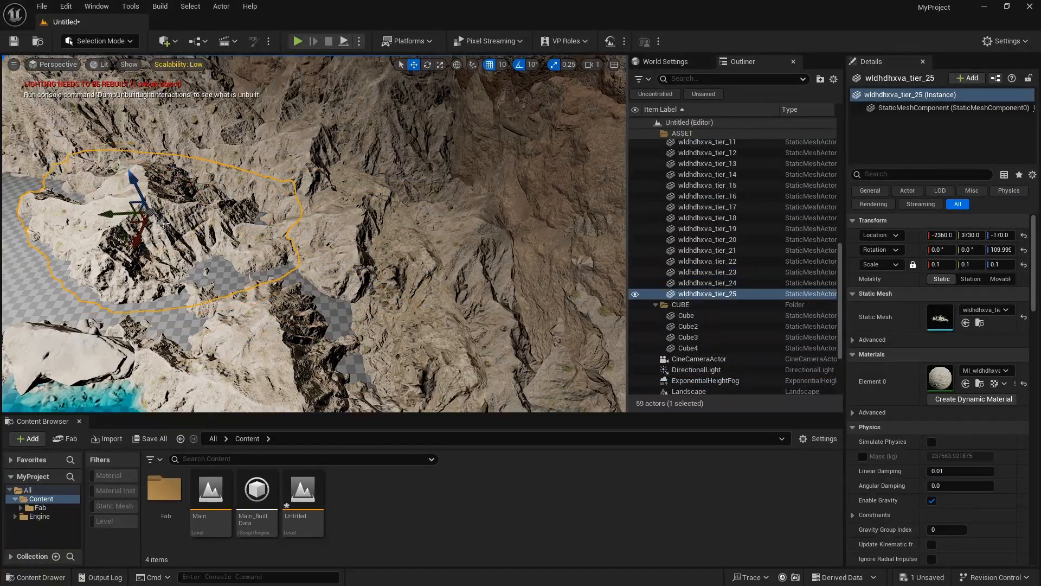
{"action": "left_click_drag", "start_coordinate": [177, 199], "coordinate": [174, 200]}
{"action": "right_click_drag", "start_coordinate": [174, 200], "coordinate": [98, 209]}
- Duplicate more cliffs over the bare ground near the lake and scale the newest copy to 0.08
{"action": "left_click", "coordinate": [212, 182]}
{"action": "left_click_drag", "start_coordinate": [210, 163], "coordinate": [437, 183], "text": "alt"}
{"action": "key", "text": "ctrl+z"}
{"action": "right_click_drag", "start_coordinate": [437, 183], "coordinate": [477, 187]}
{"action": "left_click_drag", "start_coordinate": [239, 152], "coordinate": [331, 225], "text": "alt"}
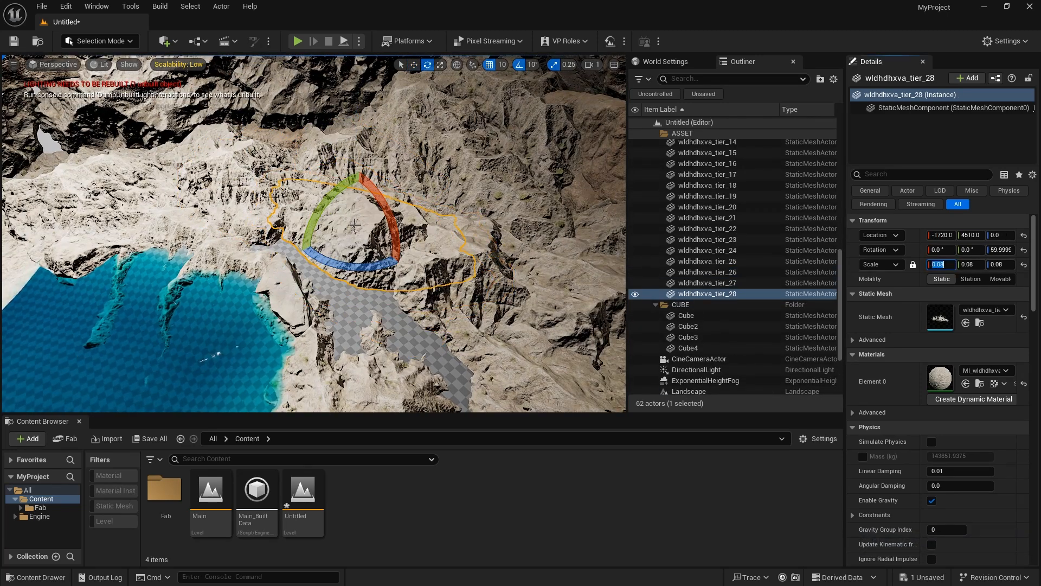
- Position the 0.08-scale cliff beside the shore at X -1220, Y 4340, Z -120, rotated to about 50°
{"action": "right_click_drag", "start_coordinate": [355, 224], "coordinate": [353, 215]}
{"action": "key", "text": "w"}
{"action": "mouse_move", "coordinate": [337, 236]}
{"action": "left_mouse_down"}
{"action": "mouse_move", "coordinate": [326, 245]}
{"action": "mouse_move", "coordinate": [341, 247]}
{"action": "left_mouse_up"}
{"action": "key", "text": "w"}
{"action": "right_click_drag", "start_coordinate": [340, 247], "coordinate": [401, 247]}
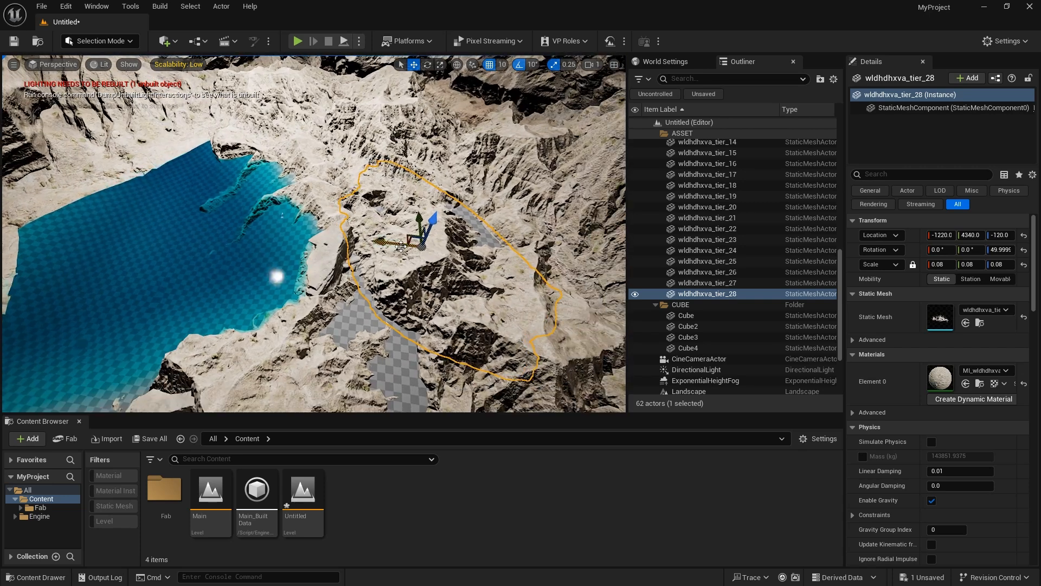
- Duplicate the 0.08-scale cliff to X -1060, Y 4860, Z -120 and undo the last change
{"action": "left_click_drag", "start_coordinate": [454, 208], "coordinate": [399, 244], "text": "alt"}
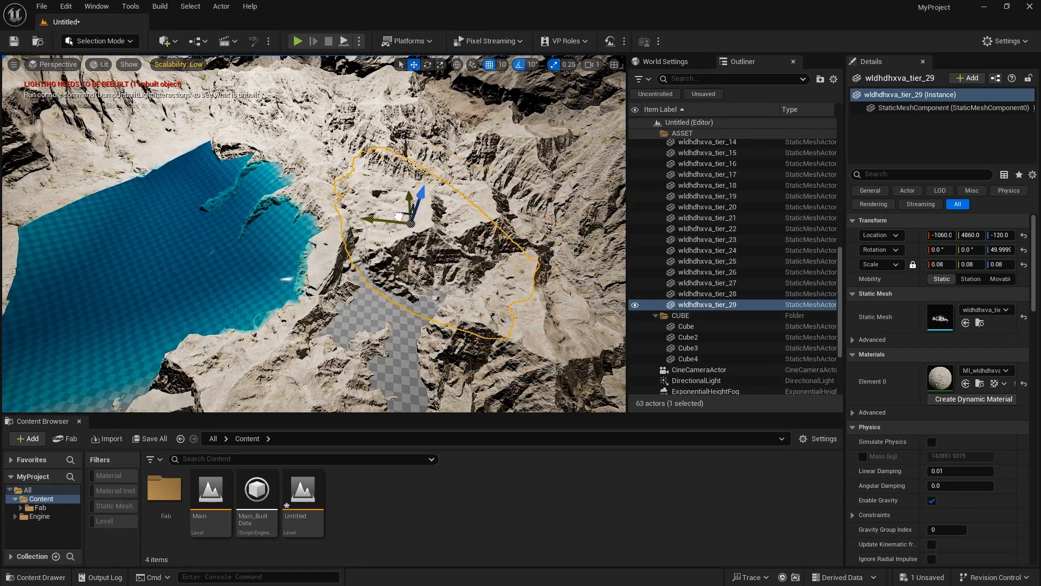
{"action": "key", "text": "ctrl+z"}
{"action": "left_click", "coordinate": [213, 230]}
{"action": "right_click_drag", "start_coordinate": [213, 230], "coordinate": [163, 233]}
- Duplicate the partly submerged cliff into the middle of the lake at X 3110, Y 3430, Z -610
{"action": "left_click", "coordinate": [427, 258]}
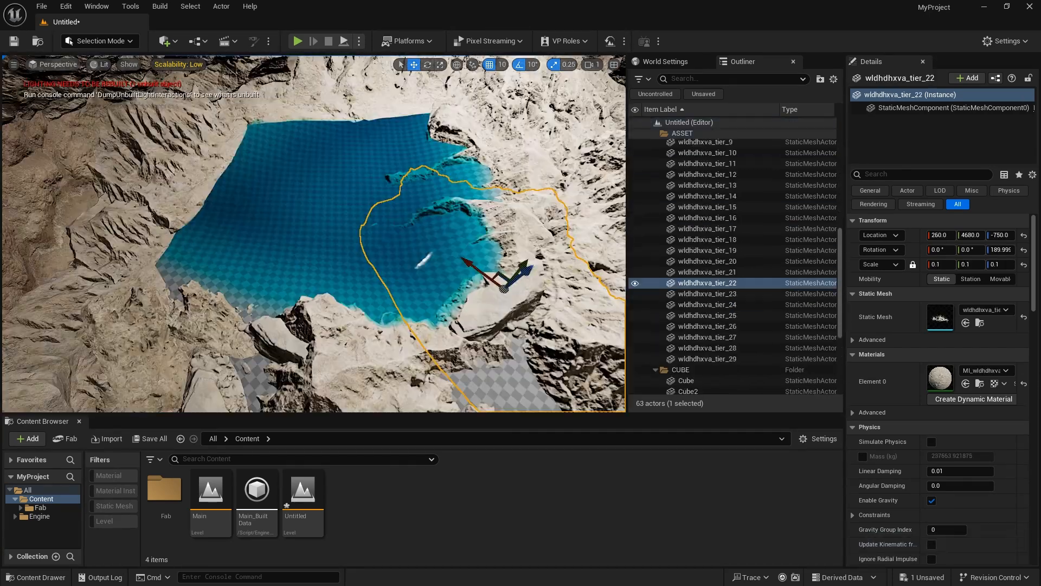
{"action": "right_click_drag", "start_coordinate": [427, 258], "coordinate": [402, 244]}
{"action": "left_click", "coordinate": [491, 166]}
{"action": "left_click", "coordinate": [499, 217]}
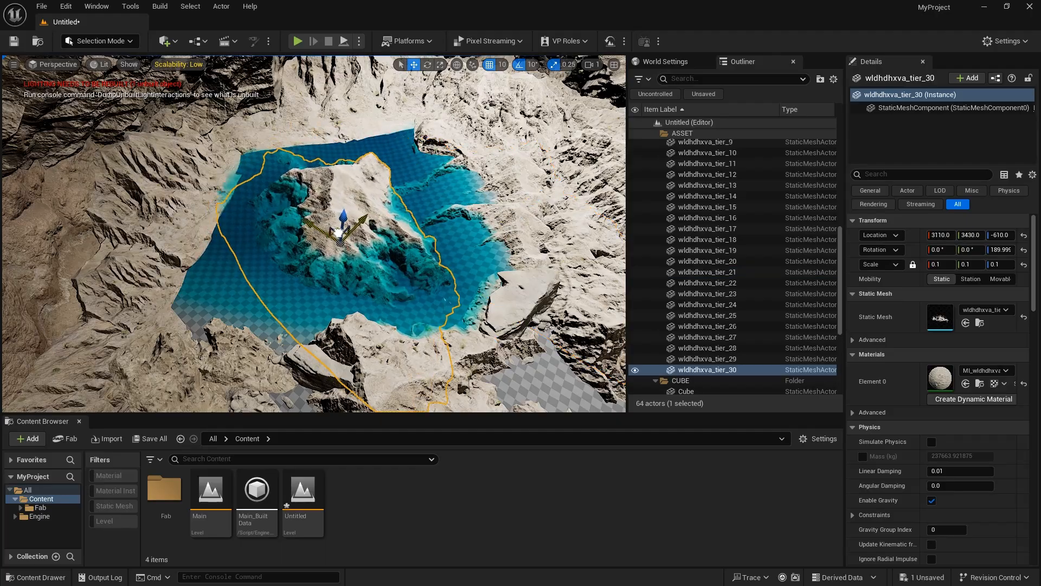
{"action": "right_click_drag", "start_coordinate": [339, 233], "coordinate": [342, 188]}
- Pilot the CineCameraActor and reframe its shot over the foreground rocks toward the lake and cliffs
{"action": "scroll", "coordinate": [734, 265], "scroll_direction": "down", "scroll_amount": 2}
{"action": "double_click", "coordinate": [682, 133]}
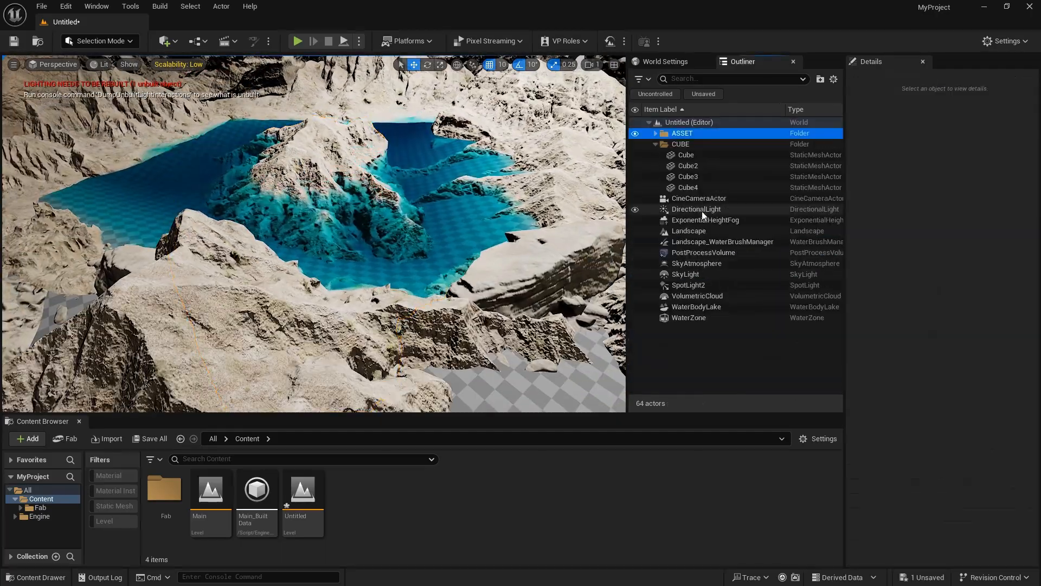
{"action": "right_click", "coordinate": [699, 198]}
{"action": "left_click", "coordinate": [743, 305]}
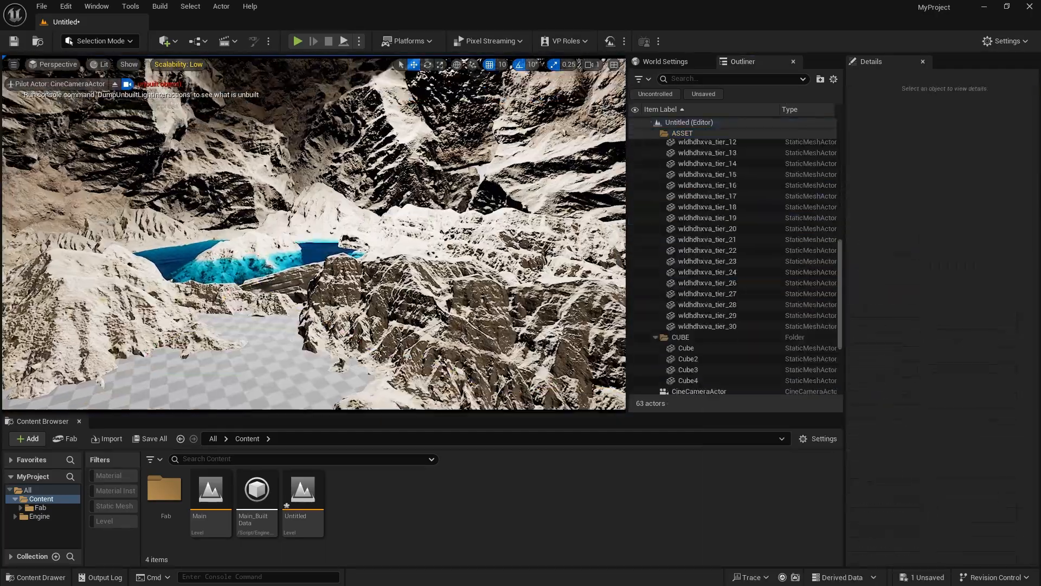
{"action": "mouse_move", "coordinate": [416, 249]}
{"action": "right_mouse_down"}
{"action": "mouse_move", "coordinate": [426, 238]}
{"action": "mouse_move", "coordinate": [407, 219]}
{"action": "mouse_move", "coordinate": [426, 232]}
{"action": "mouse_move", "coordinate": [415, 230]}
{"action": "right_mouse_up"}
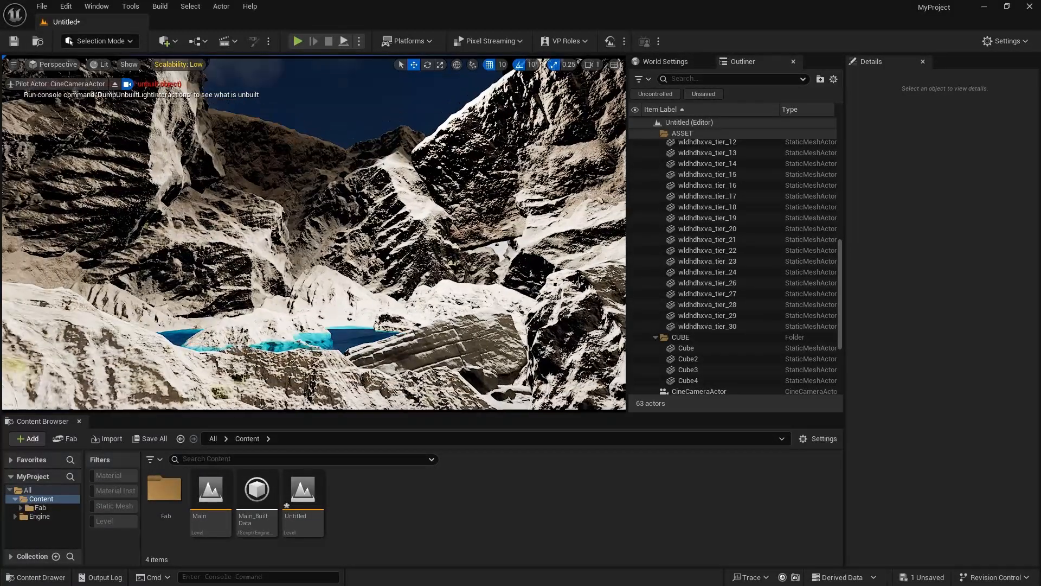
- Collapse the ASSET folder in the actor list and dim SpotLight2 to an intensity of about 8.34 EV
{"action": "scroll", "coordinate": [714, 283], "scroll_direction": "down", "scroll_amount": 3}
{"action": "double_click", "coordinate": [682, 134]}
{"action": "left_click", "coordinate": [726, 221]}
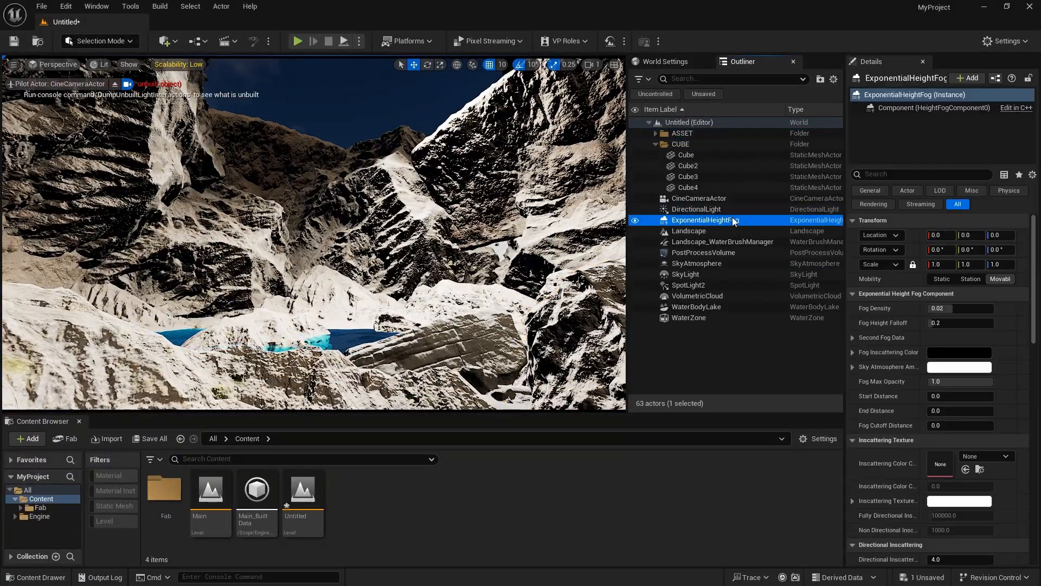
{"action": "left_click", "coordinate": [715, 283]}
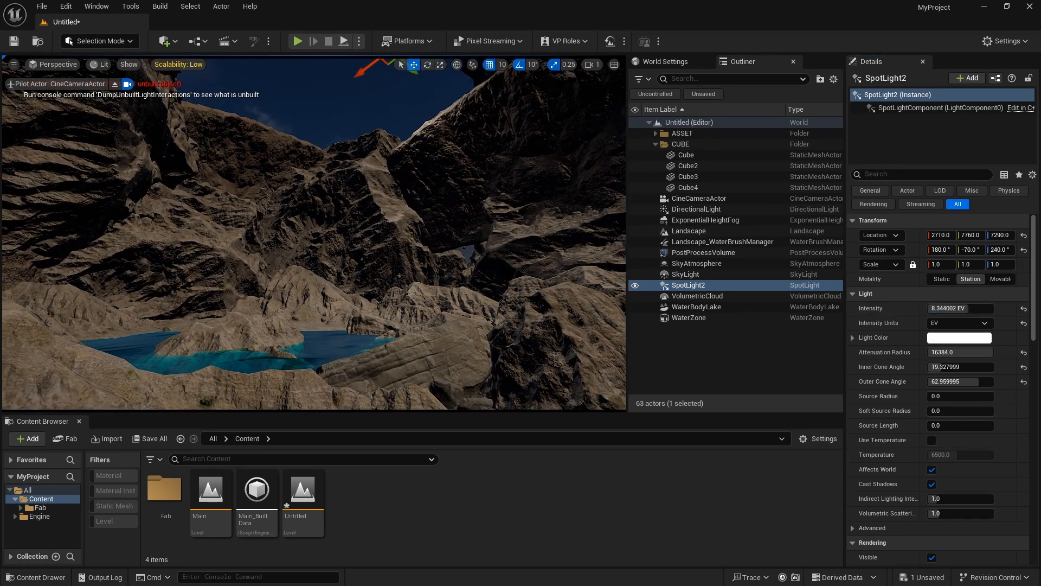
- Reframe the piloted CineCameraActor shot over the foreground rocks, the lake and the cliff walls
{"action": "right_click_drag", "start_coordinate": [313, 233], "coordinate": [312, 217]}
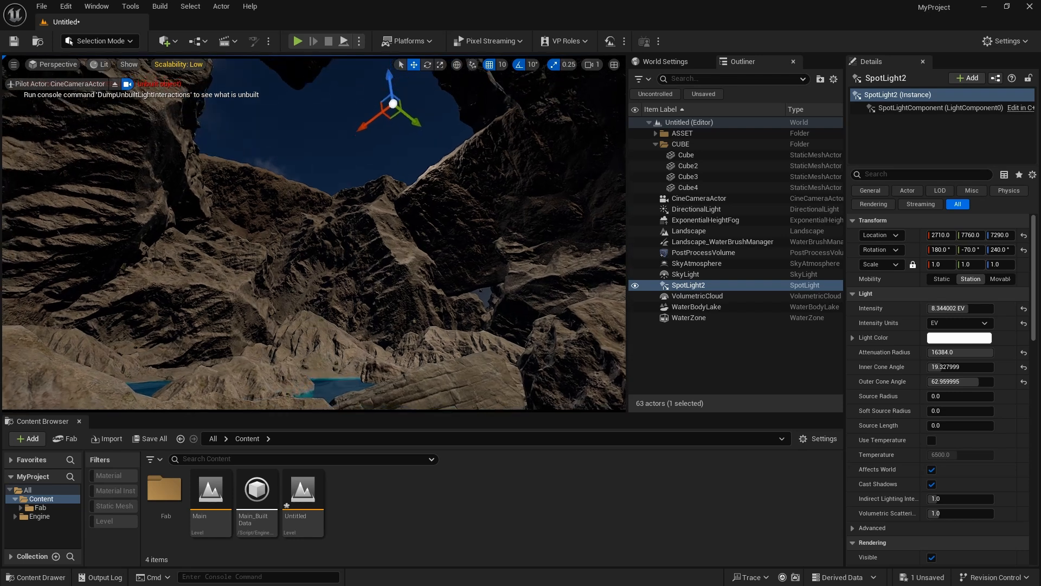
{"action": "mouse_move", "coordinate": [385, 198]}
{"action": "right_mouse_down"}
{"action": "mouse_move", "coordinate": [381, 228]}
{"action": "mouse_move", "coordinate": [384, 210]}
{"action": "right_mouse_up"}
{"action": "right_click_drag", "start_coordinate": [380, 173], "coordinate": [379, 147]}
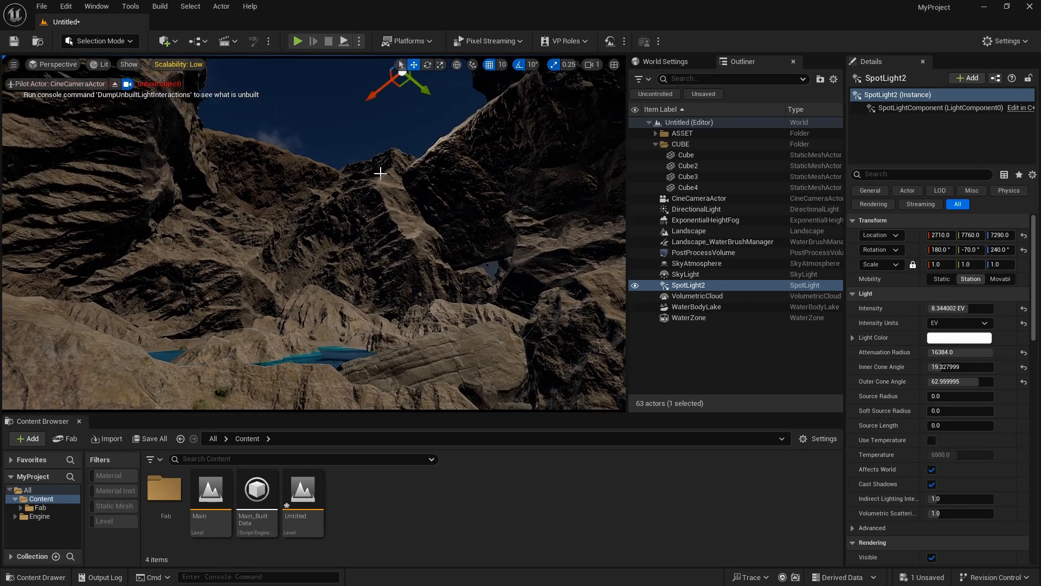
{"action": "right_click_drag", "start_coordinate": [602, 201], "coordinate": [609, 205]}
- Undo the last move, shift the 0.1-scale foreground cliff slightly sideways in front of the lake, and deselect it
{"action": "left_click", "coordinate": [222, 369]}
{"action": "right_click_drag", "start_coordinate": [223, 369], "coordinate": [210, 333]}
{"action": "key", "text": "ctrl+z"}
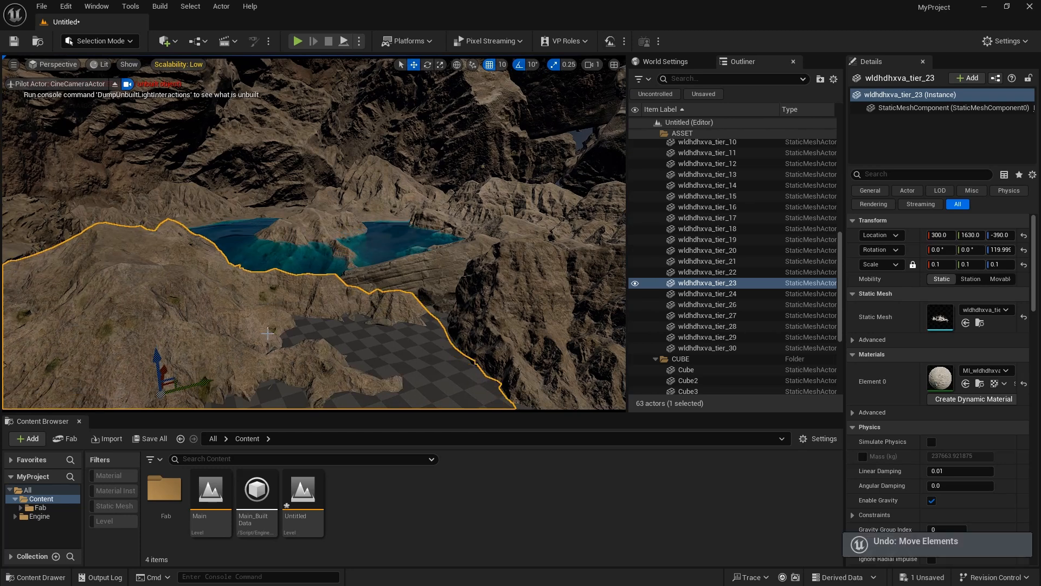
{"action": "left_click_drag", "start_coordinate": [173, 387], "coordinate": [132, 385]}
{"action": "right_click_drag", "start_coordinate": [131, 385], "coordinate": [131, 351]}
{"action": "key", "text": "Escape"}
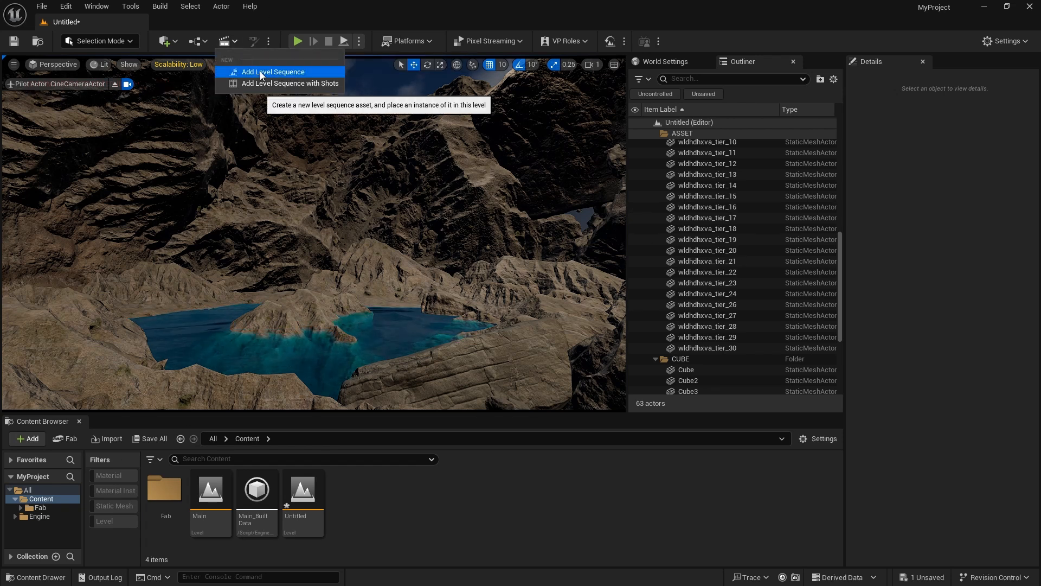
- Create a level sequence named NewLevelSequence and add the CineCameraActor to it as a track
{"action": "left_click", "coordinate": [259, 71]}
{"action": "left_click", "coordinate": [767, 460]}
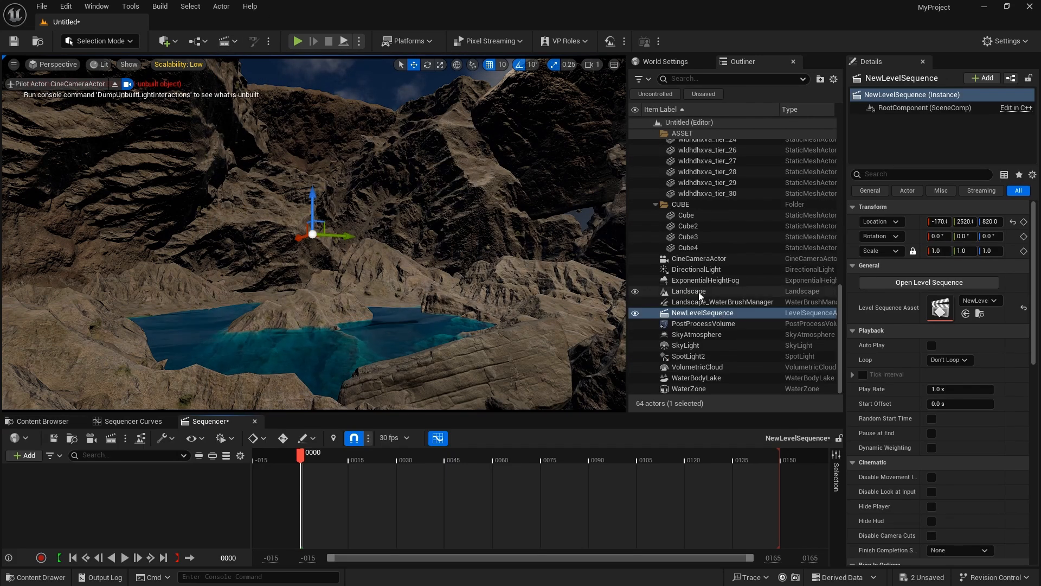
{"action": "left_click_drag", "start_coordinate": [699, 258], "coordinate": [285, 475]}
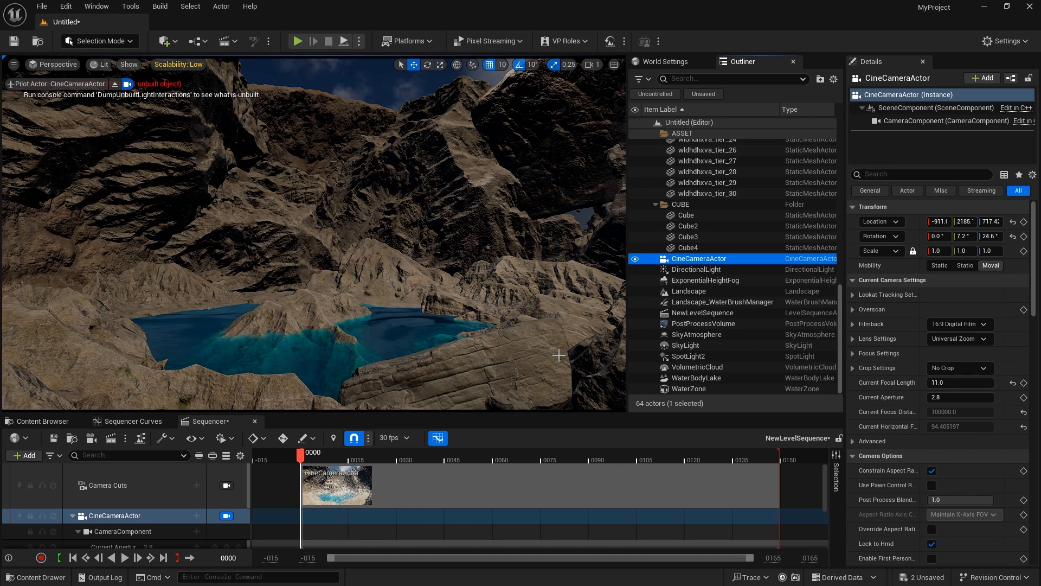
- Pull the piloted camera back and up to show the cave opening above the lake, and key its transform at frame 0
{"action": "key", "text": "s"}
{"action": "right_click_drag", "start_coordinate": [558, 355], "coordinate": [557, 337]}
{"action": "key", "text": "e"}
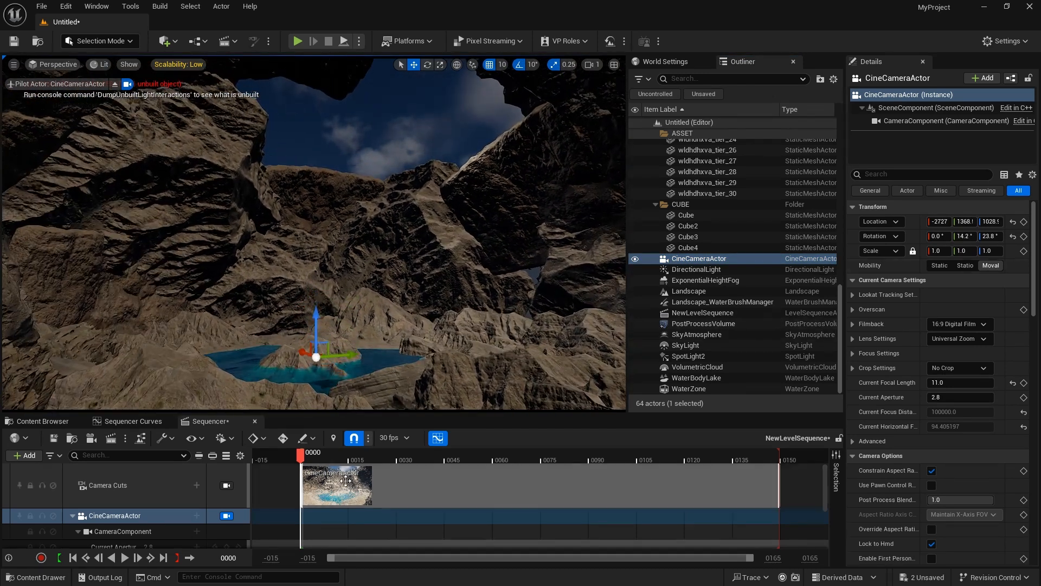
{"action": "scroll", "coordinate": [346, 481], "scroll_direction": "down", "scroll_amount": 3}
{"action": "left_click", "coordinate": [227, 541]}
- Try flying the camera forward and down toward the lake with the sequence still at frame 0
{"action": "key", "text": "w"}
{"action": "key", "text": "q"}
{"action": "right_click_drag", "start_coordinate": [304, 347], "coordinate": [330, 401]}
{"action": "key", "text": "e"}
{"action": "key", "text": "a"}
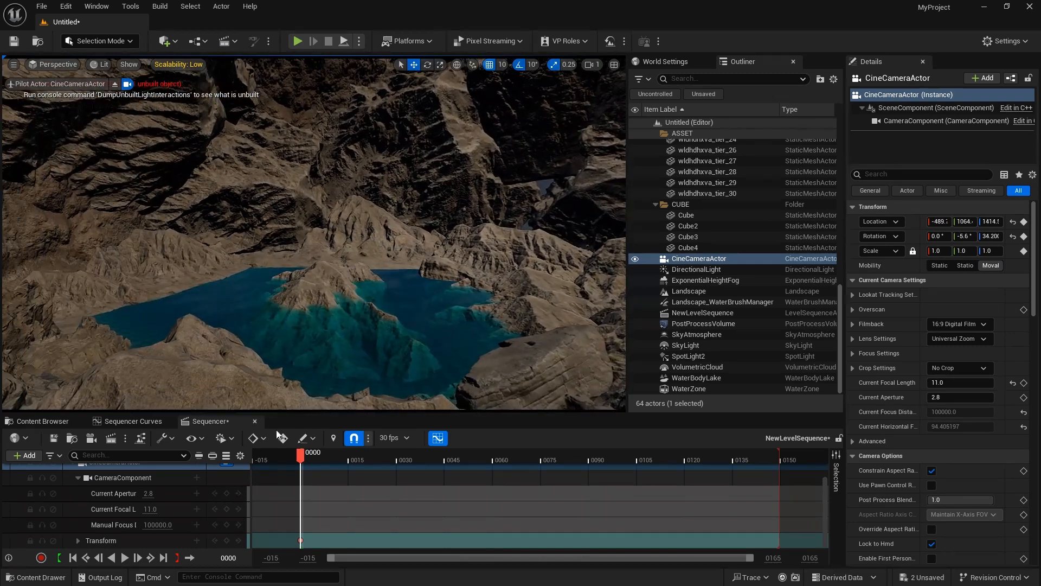
{"action": "left_click_drag", "start_coordinate": [299, 456], "coordinate": [302, 454]}
{"action": "left_click", "coordinate": [555, 273]}
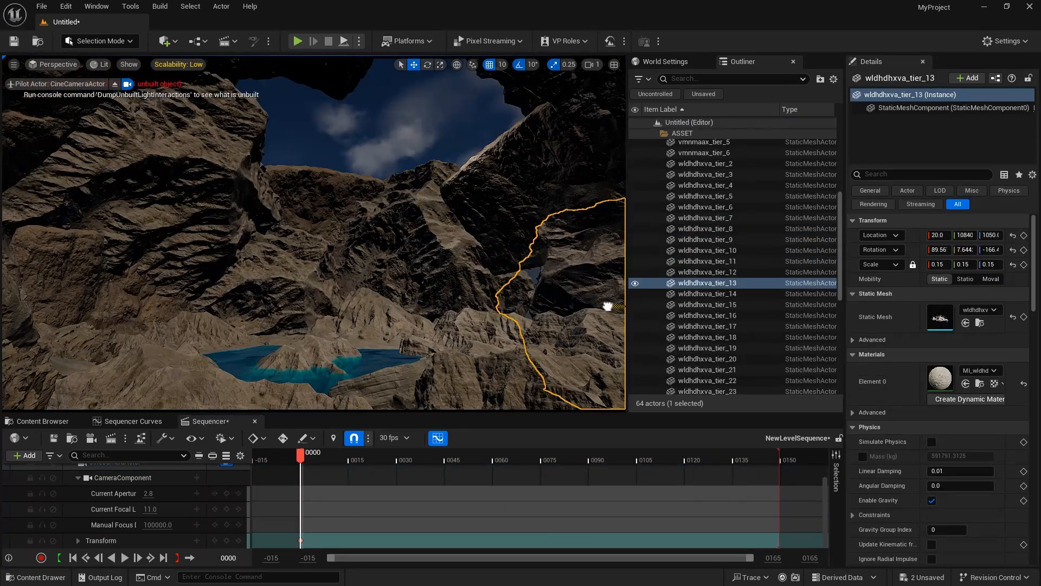
{"action": "left_click", "coordinate": [343, 145]}
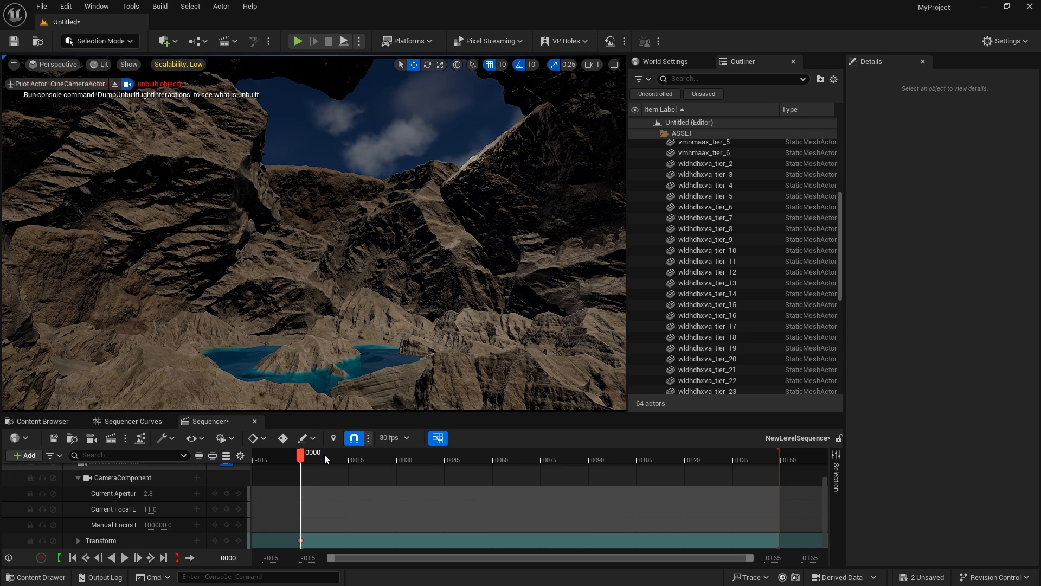
- Shift the camera's starting shot sideways at frame 0, rekey its transform, and test a forward flight toward the lake
{"action": "key", "text": "a"}
{"action": "right_click_drag", "start_coordinate": [342, 145], "coordinate": [363, 139]}
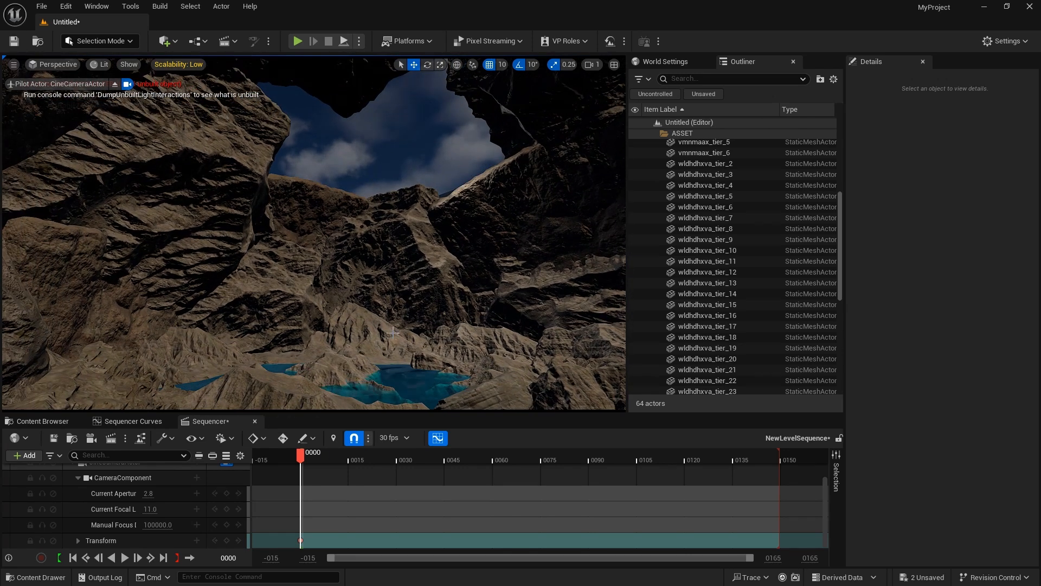
{"action": "key", "text": "w"}
{"action": "right_click_drag", "start_coordinate": [310, 347], "coordinate": [292, 361]}
{"action": "key", "text": "w"}
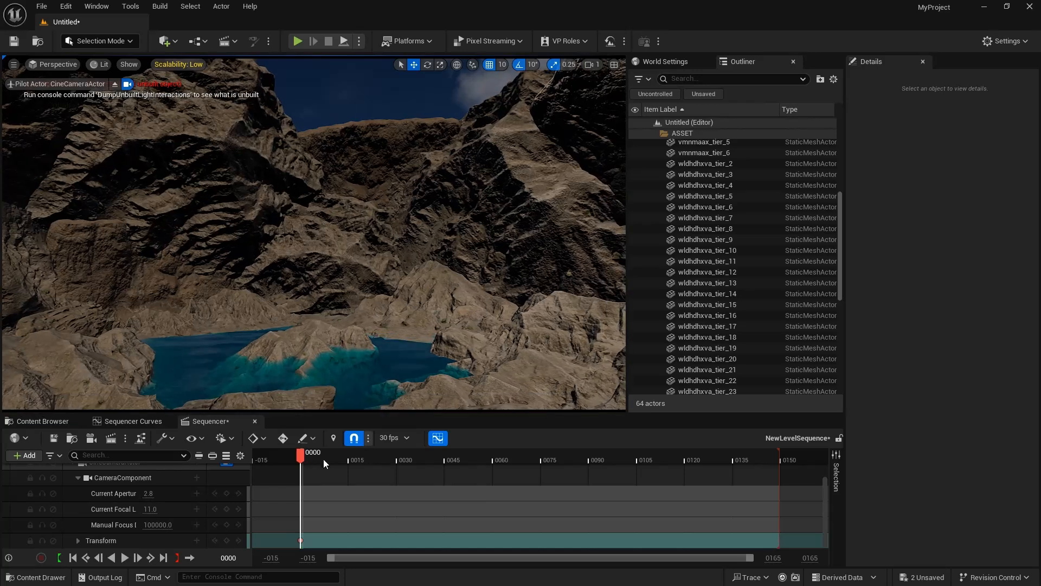
- Fly the camera forward toward the lake at frame 120, key its transform there, and play the sequence from the start
{"action": "left_click_drag", "start_coordinate": [324, 459], "coordinate": [490, 445]}
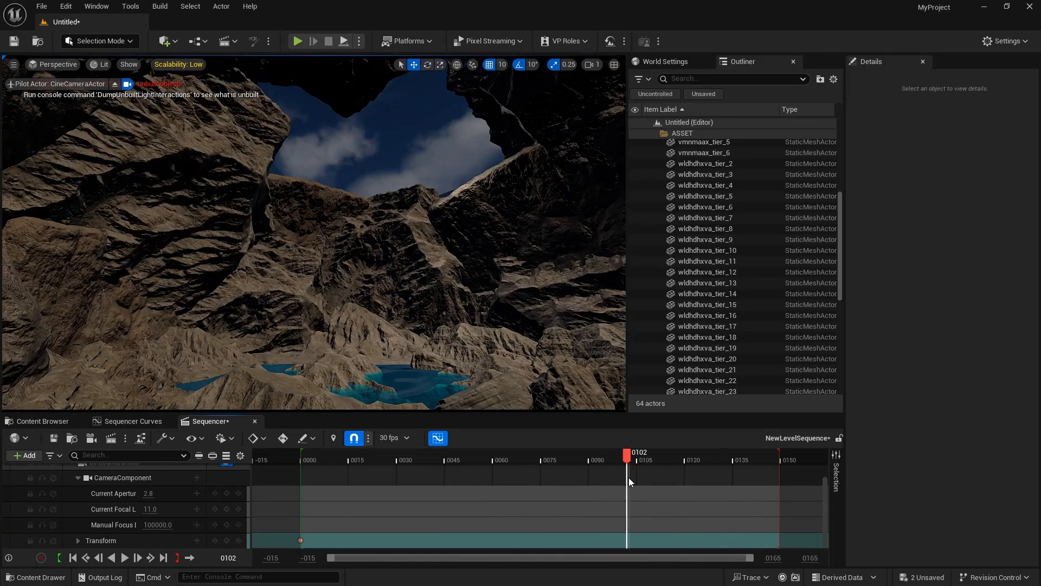
{"action": "key", "text": "w"}
{"action": "right_click_drag", "start_coordinate": [412, 326], "coordinate": [379, 374]}
{"action": "left_click", "coordinate": [227, 541]}
{"action": "left_click", "coordinate": [320, 454]}
{"action": "key", "text": "space"}
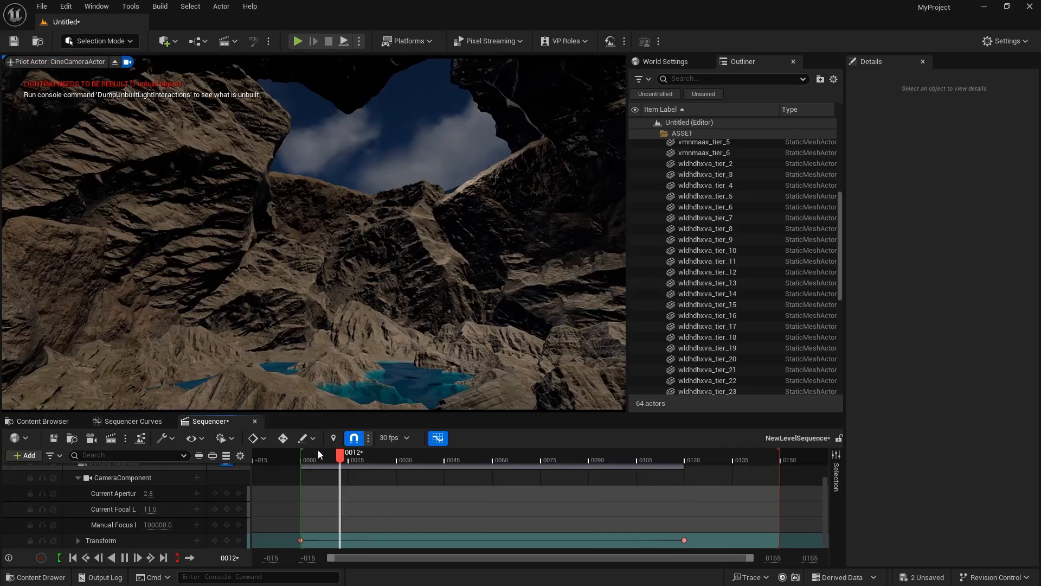